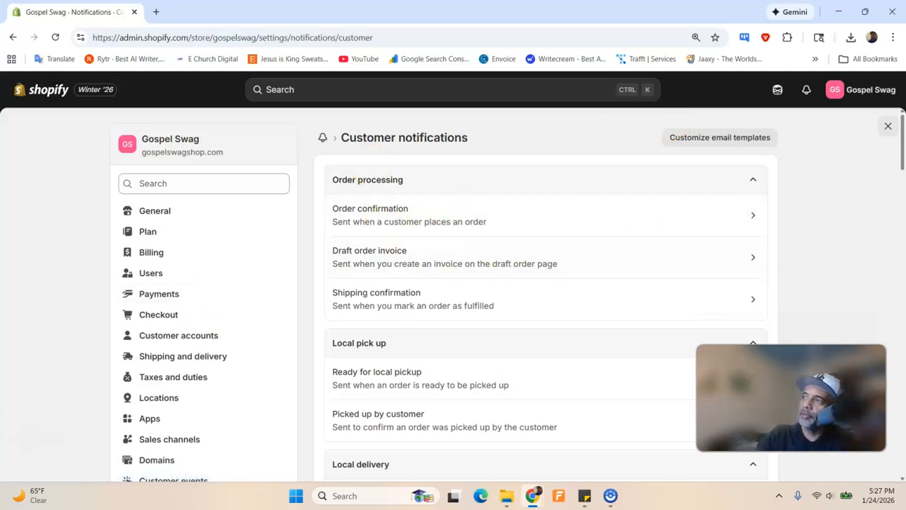
Dock the ChatGPT window as a second tab beside the Shopify admin tab
{"action": "left_click_drag", "start_coordinate": [905, 3], "coordinate": [180, 10]}
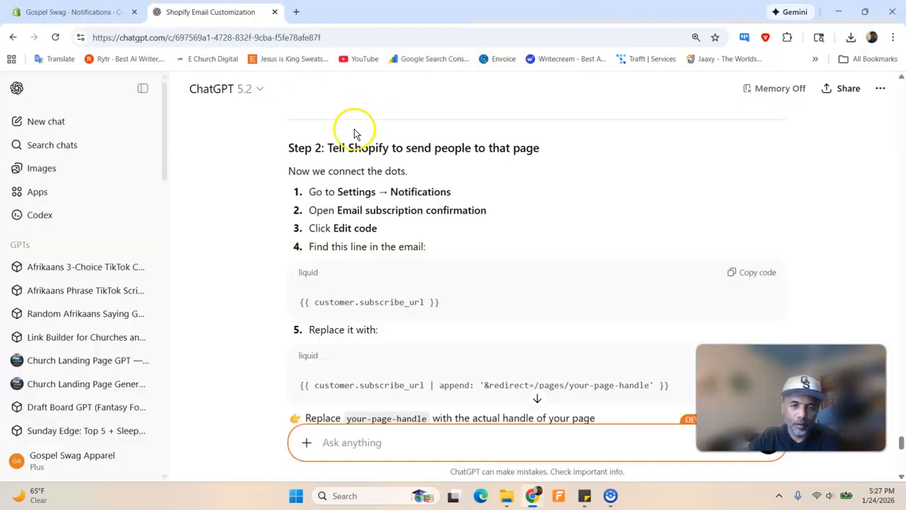
Scroll ChatGPT to the Step 2 page-redirect instructions, then return to the Gospel Swag admin
{"action": "scroll", "coordinate": [397, 225], "scroll_direction": "up", "scroll_amount": 1}
{"action": "scroll", "coordinate": [396, 212], "scroll_direction": "up", "scroll_amount": 2}
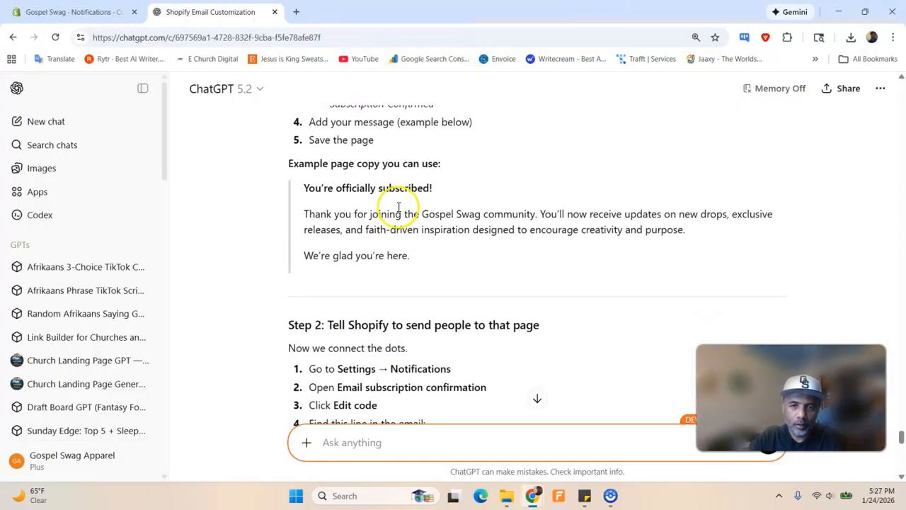
{"action": "scroll", "coordinate": [399, 208], "scroll_direction": "down", "scroll_amount": 3}
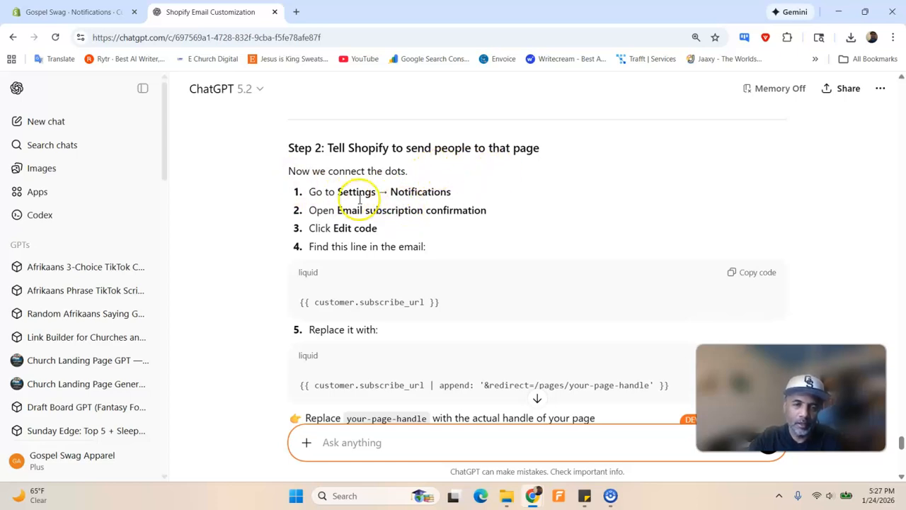
{"action": "left_click", "coordinate": [95, 11]}
Open the store's Notifications settings, cross-checking the ChatGPT instructions
{"action": "scroll", "coordinate": [191, 295], "scroll_direction": "down", "scroll_amount": 2}
{"action": "scroll", "coordinate": [191, 295], "scroll_direction": "down", "scroll_amount": 2}
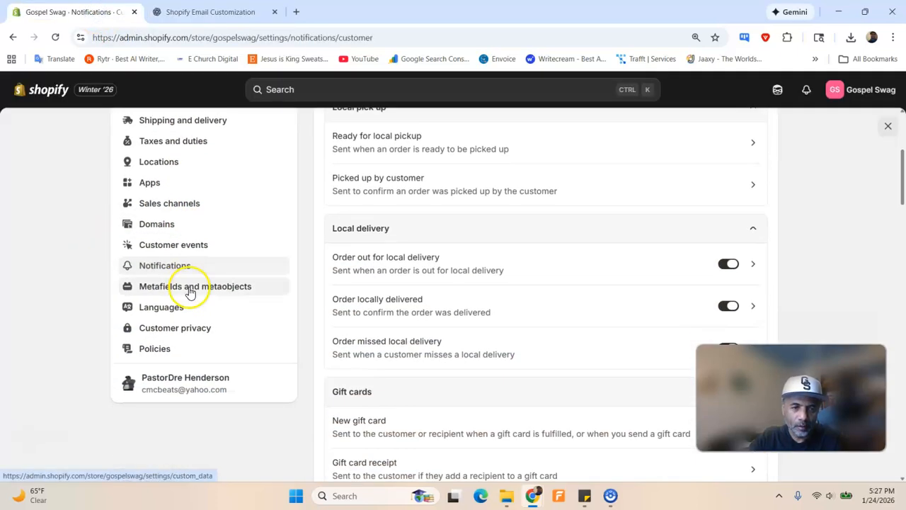
{"action": "left_click", "coordinate": [182, 266]}
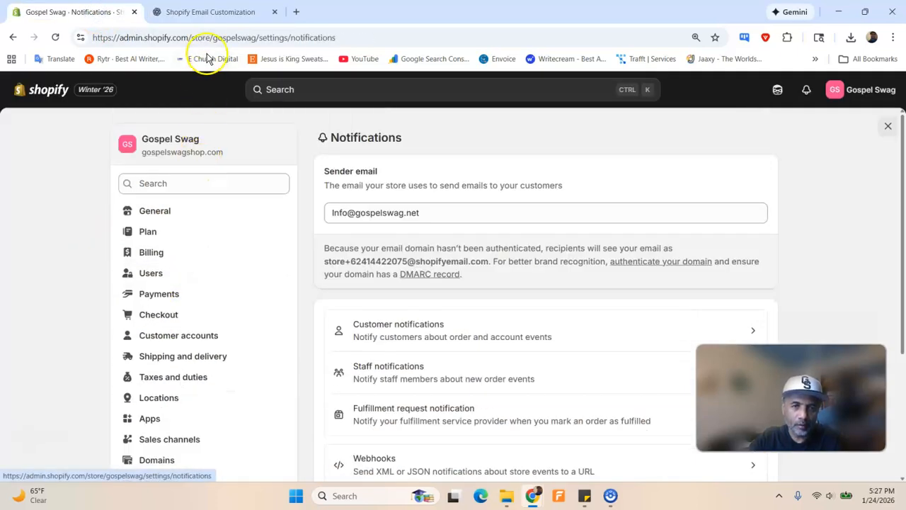
{"action": "left_click", "coordinate": [205, 12]}
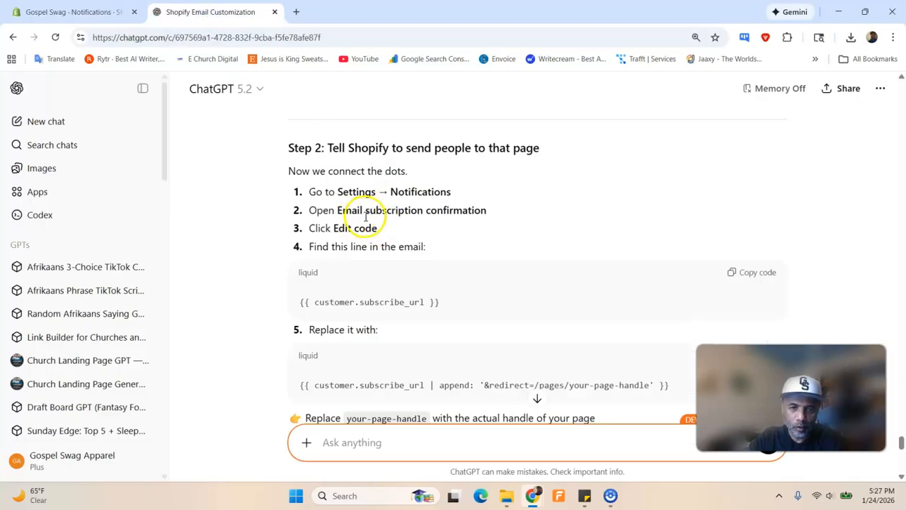
{"action": "left_click", "coordinate": [78, 12]}
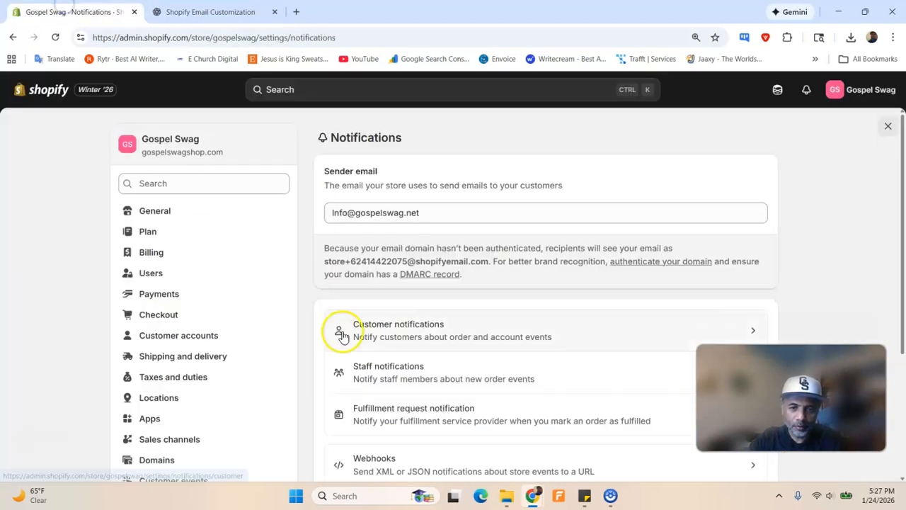
{"action": "scroll", "coordinate": [374, 313], "scroll_direction": "down", "scroll_amount": 2}
{"action": "scroll", "coordinate": [374, 314], "scroll_direction": "down", "scroll_amount": 1}
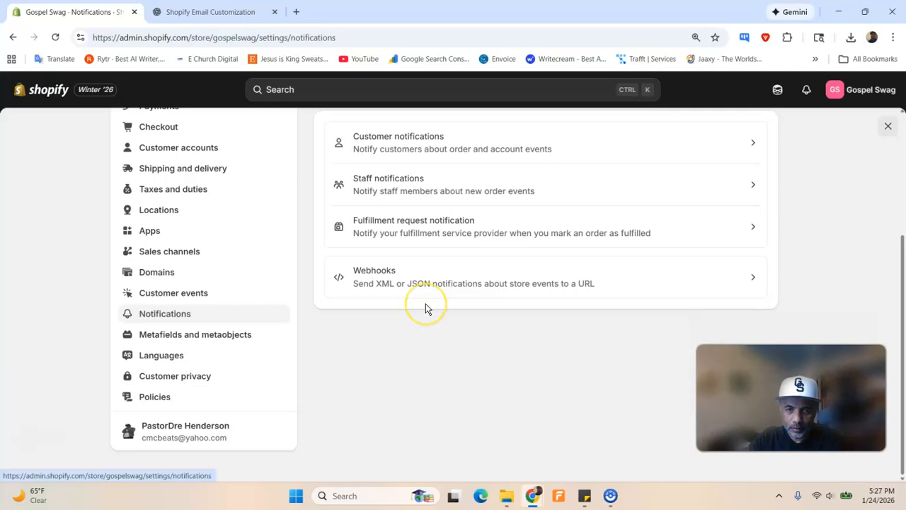
{"action": "scroll", "coordinate": [426, 304], "scroll_direction": "up", "scroll_amount": 3}
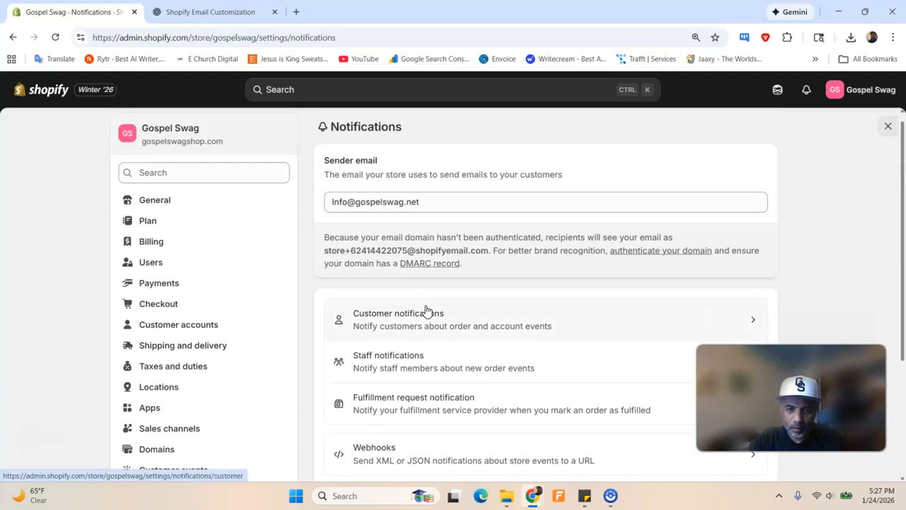
Scroll Customer notifications to Marketing double opt-in and preview Customer marketing confirmation
{"action": "left_click", "coordinate": [426, 312]}
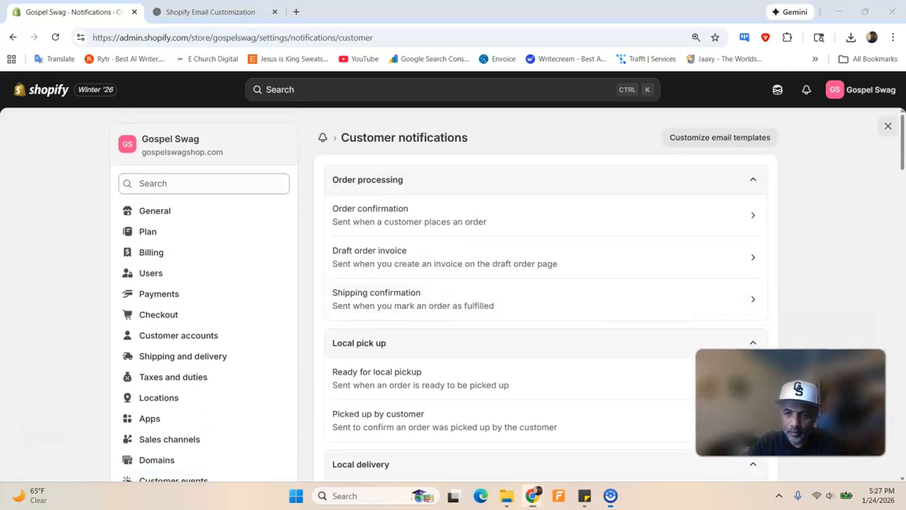
{"action": "scroll", "coordinate": [522, 344], "scroll_direction": "down", "scroll_amount": 5}
{"action": "scroll", "coordinate": [518, 337], "scroll_direction": "down", "scroll_amount": 12}
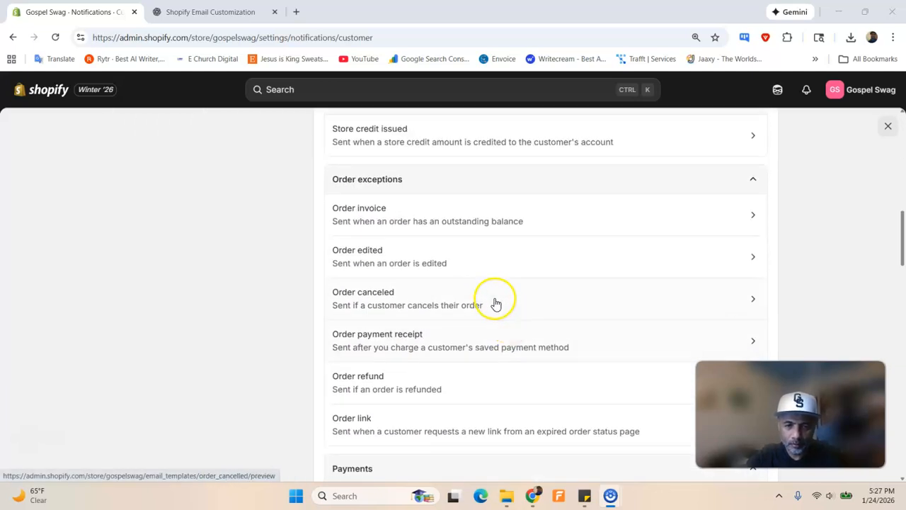
{"action": "scroll", "coordinate": [488, 297], "scroll_direction": "down", "scroll_amount": 9}
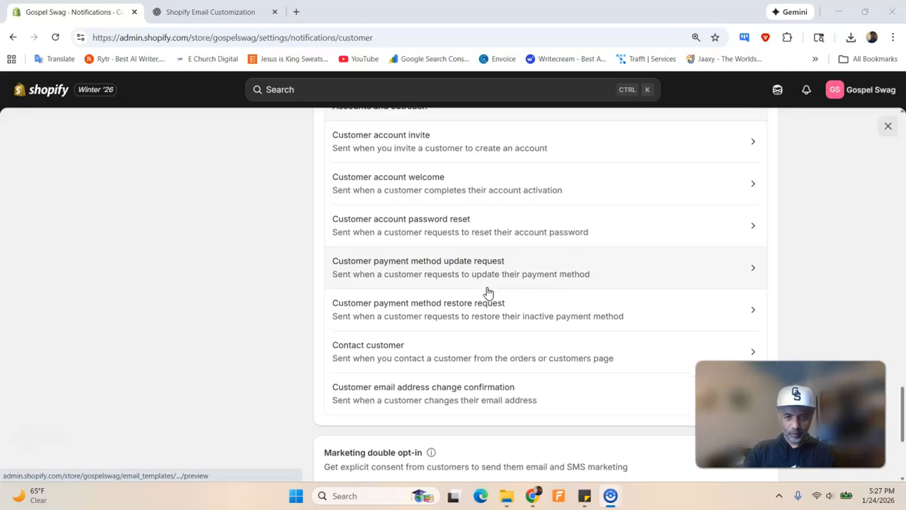
{"action": "scroll", "coordinate": [489, 294], "scroll_direction": "down", "scroll_amount": 3}
{"action": "left_click", "coordinate": [434, 358]}
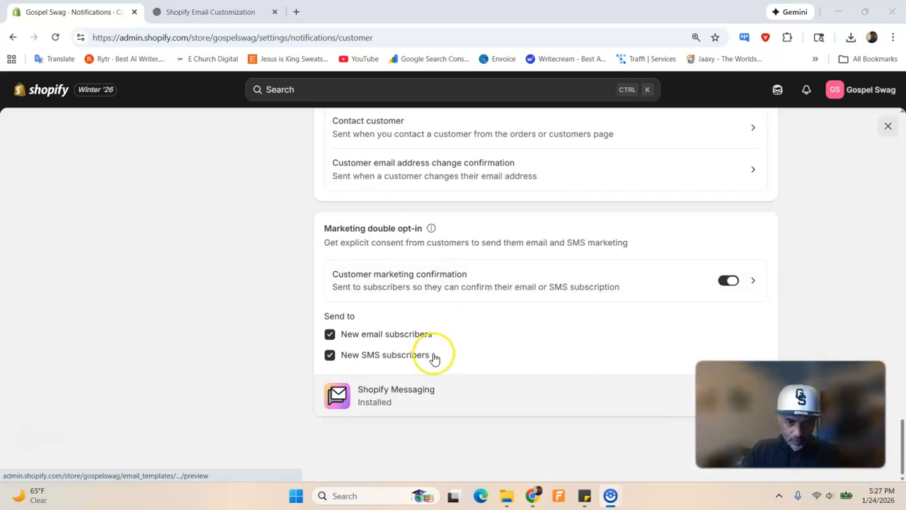
{"action": "left_click", "coordinate": [455, 280]}
Review the marketing confirmation email preview, then close Settings back to the Online Store themes page
{"action": "left_click", "coordinate": [449, 262]}
{"action": "scroll", "coordinate": [450, 256], "scroll_direction": "down", "scroll_amount": 5}
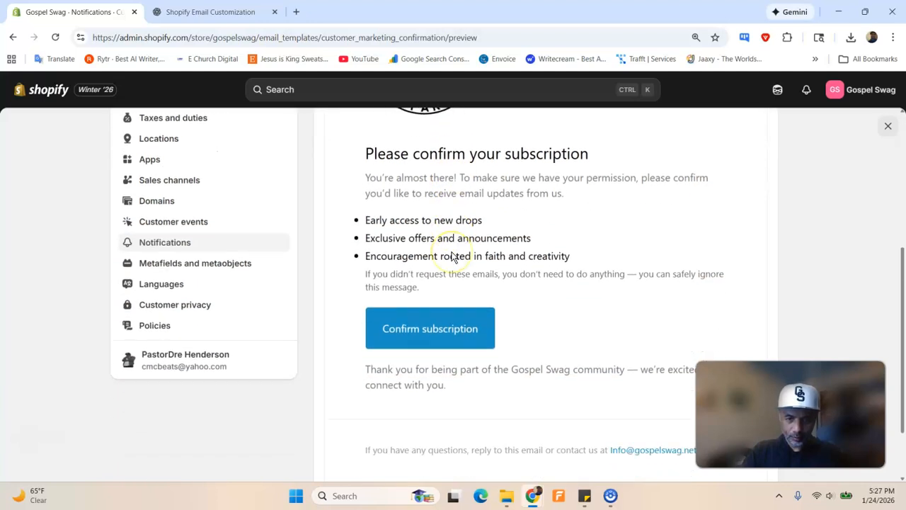
{"action": "scroll", "coordinate": [451, 257], "scroll_direction": "up", "scroll_amount": 3}
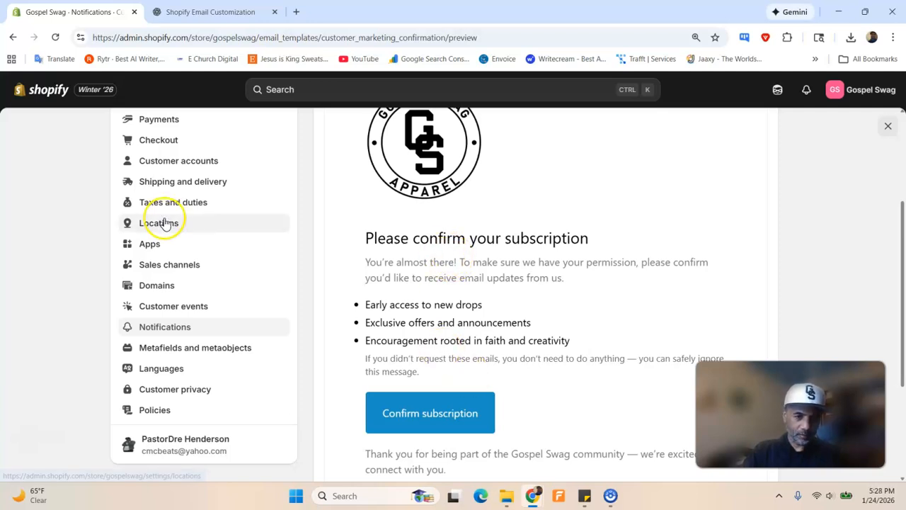
{"action": "scroll", "coordinate": [228, 148], "scroll_direction": "up", "scroll_amount": 3}
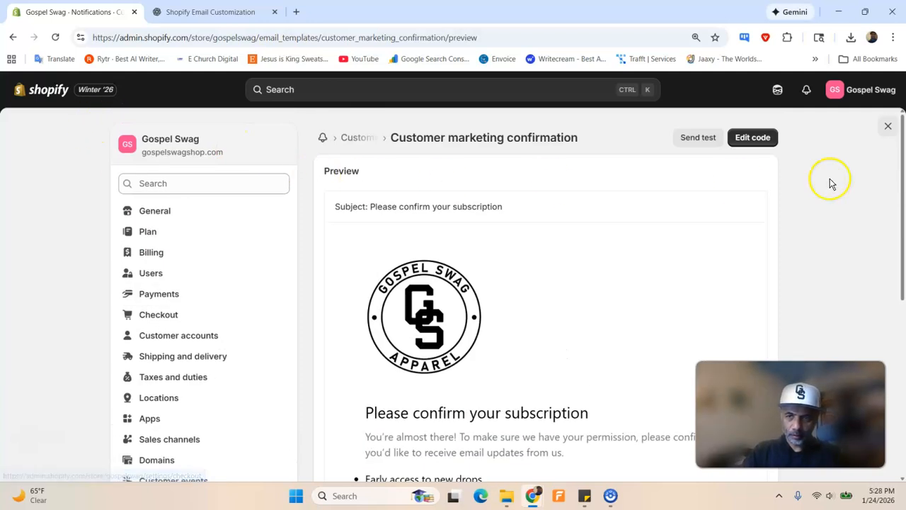
{"action": "left_click", "coordinate": [888, 126]}
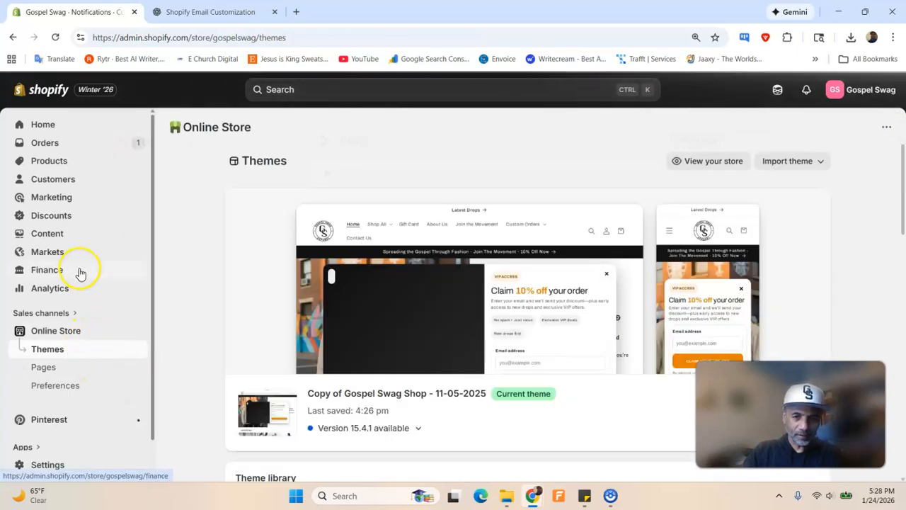
Reopen Settings > Notifications from the themes page after glancing at ChatGPT
{"action": "scroll", "coordinate": [77, 274], "scroll_direction": "down", "scroll_amount": 1}
{"action": "left_click", "coordinate": [45, 463]}
{"action": "scroll", "coordinate": [249, 309], "scroll_direction": "down", "scroll_amount": 3}
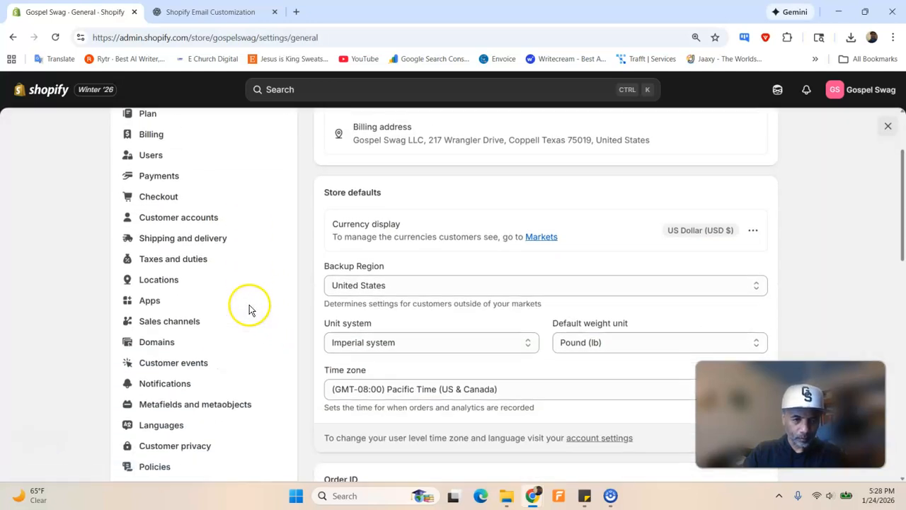
{"action": "scroll", "coordinate": [227, 304], "scroll_direction": "down", "scroll_amount": 3}
{"action": "left_click", "coordinate": [188, 273]}
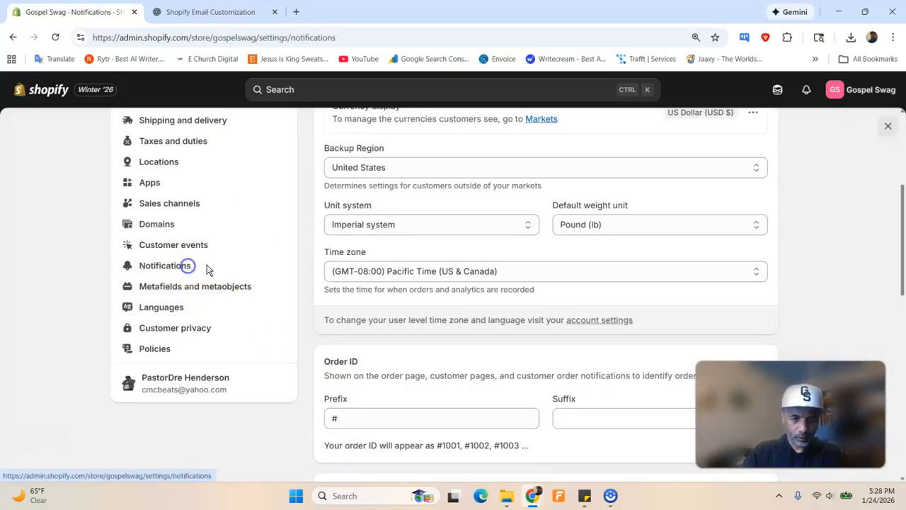
{"action": "key", "text": "ctrl+Tab"}
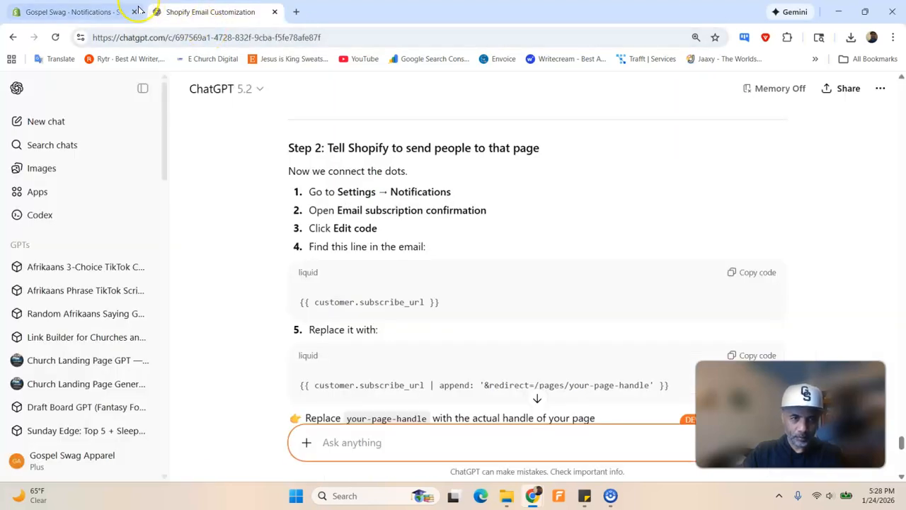
{"action": "left_click", "coordinate": [96, 10]}
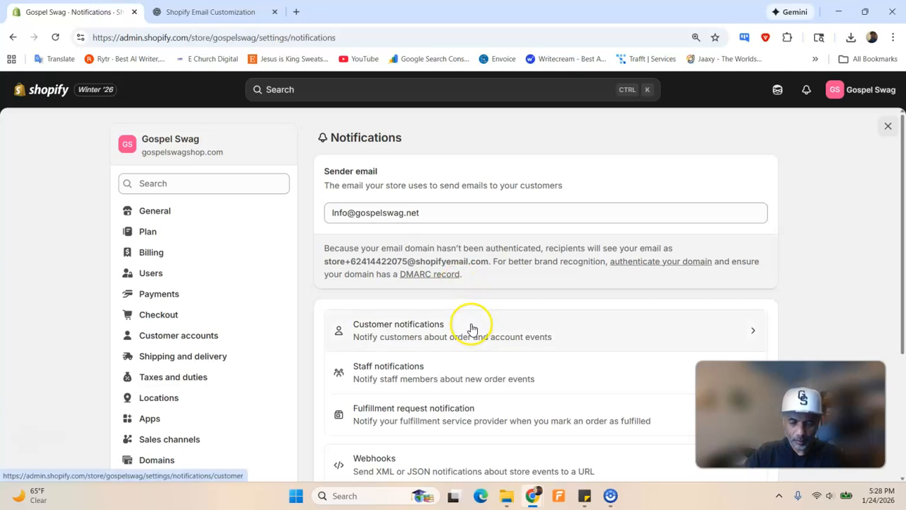
{"action": "scroll", "coordinate": [476, 298], "scroll_direction": "down", "scroll_amount": 2}
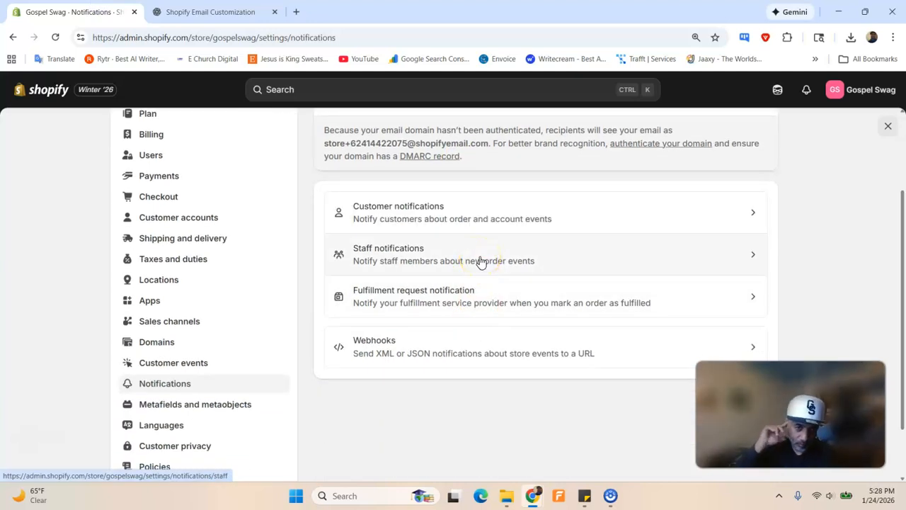
Open Customer notifications and scroll to the Accounts and outreach invite and welcome emails
{"action": "left_click", "coordinate": [502, 213]}
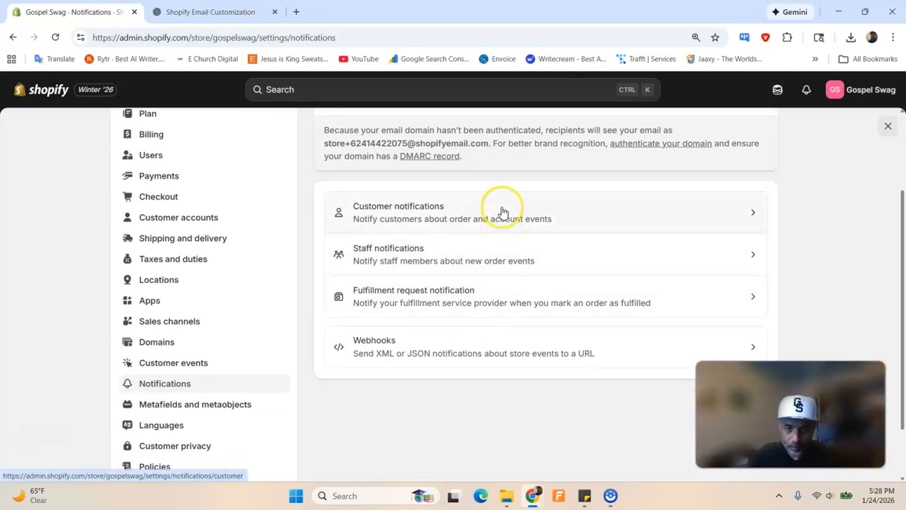
{"action": "left_click", "coordinate": [445, 235]}
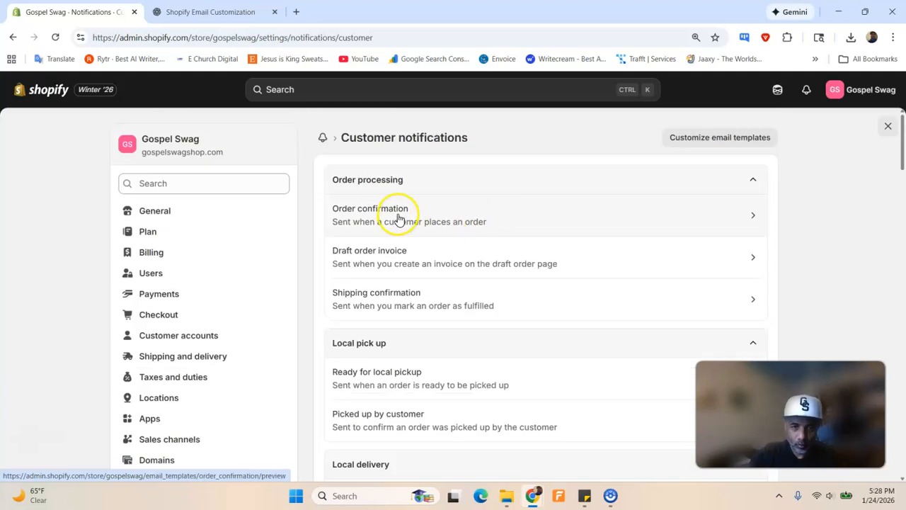
{"action": "scroll", "coordinate": [405, 294], "scroll_direction": "down", "scroll_amount": 2}
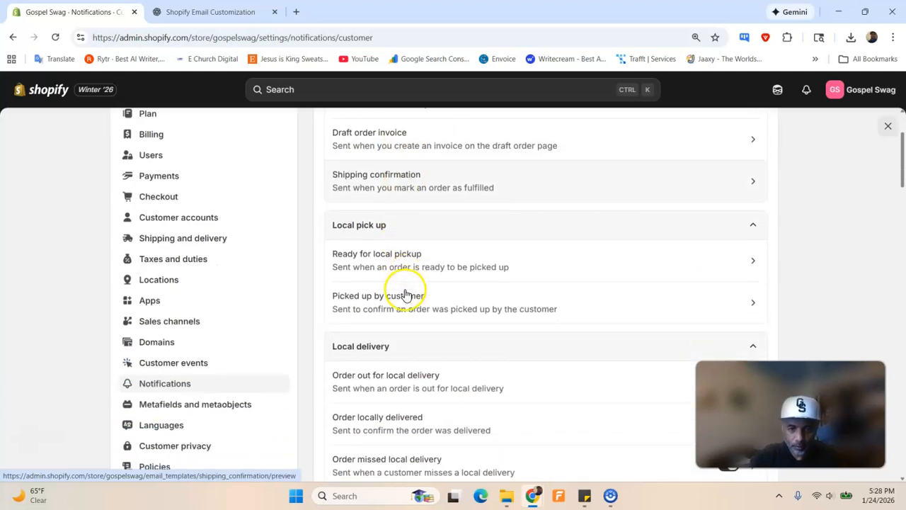
{"action": "scroll", "coordinate": [403, 279], "scroll_direction": "down", "scroll_amount": 3}
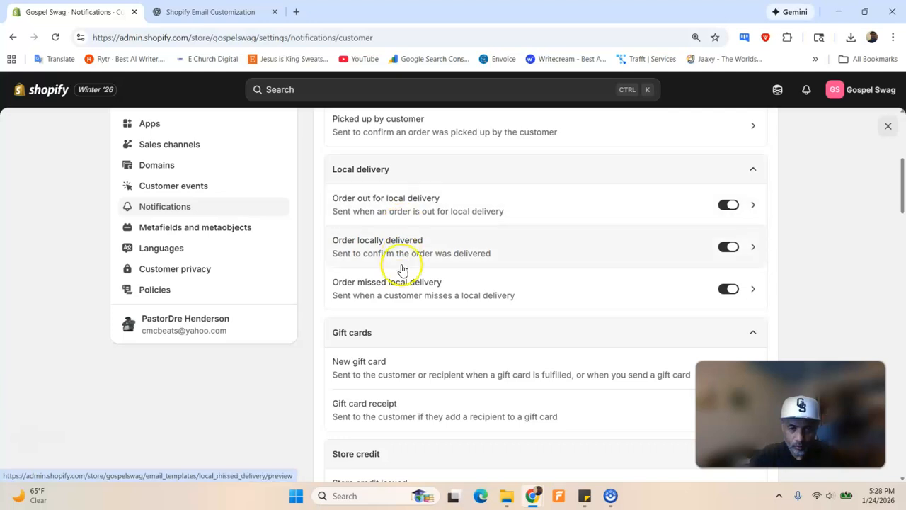
{"action": "scroll", "coordinate": [397, 307], "scroll_direction": "down", "scroll_amount": 3}
{"action": "scroll", "coordinate": [394, 308], "scroll_direction": "down", "scroll_amount": 3}
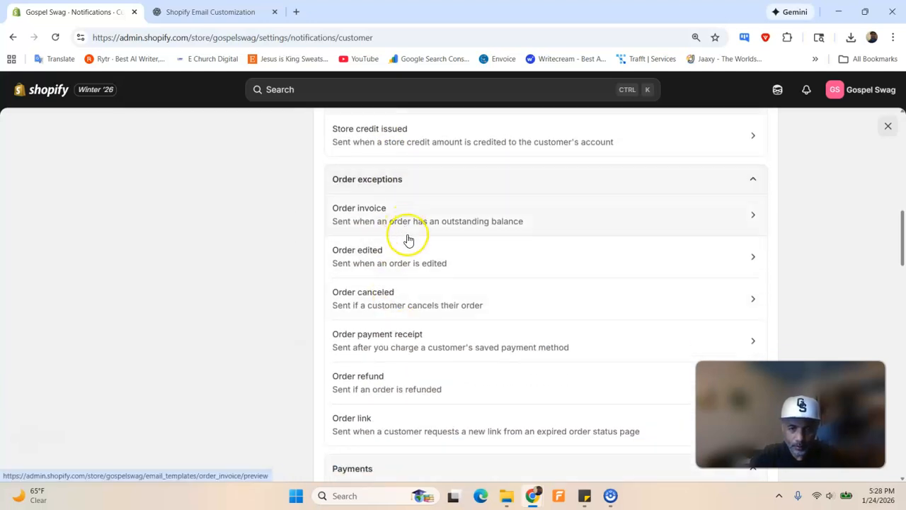
{"action": "scroll", "coordinate": [409, 239], "scroll_direction": "down", "scroll_amount": 7}
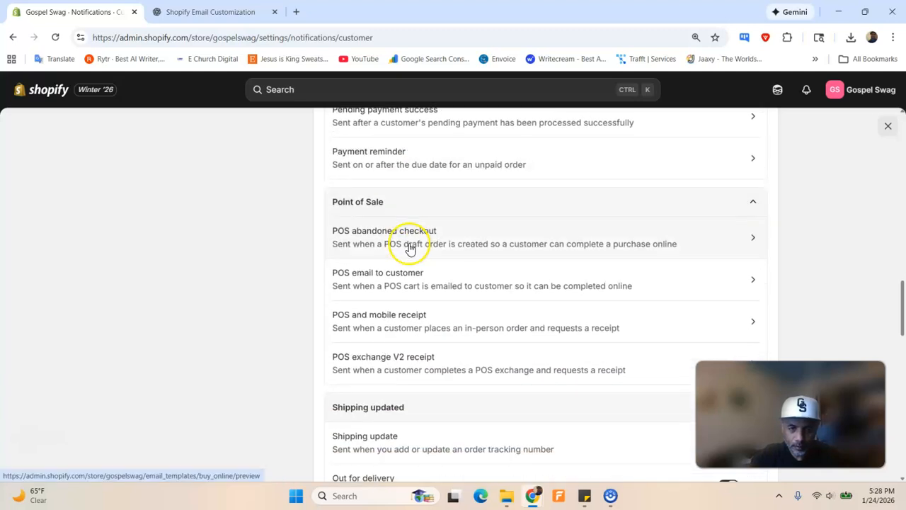
{"action": "scroll", "coordinate": [411, 240], "scroll_direction": "down", "scroll_amount": 4}
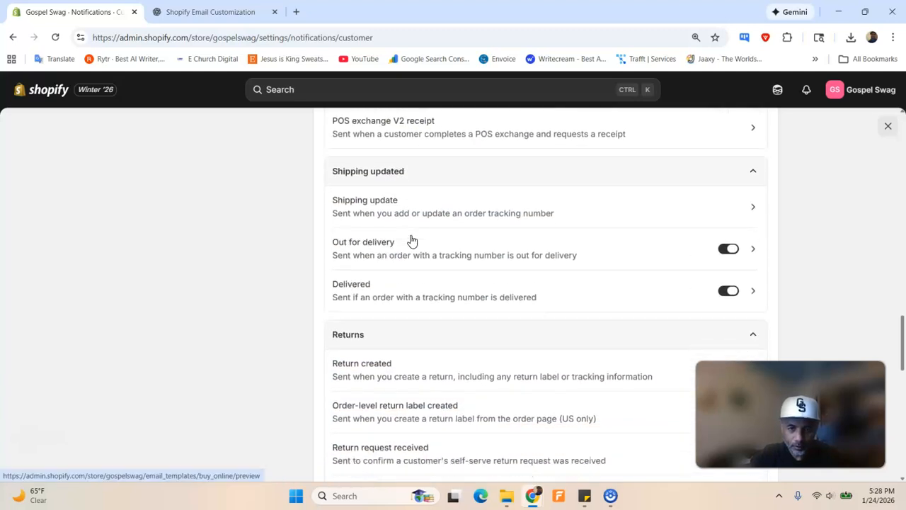
{"action": "scroll", "coordinate": [419, 239], "scroll_direction": "down", "scroll_amount": 2}
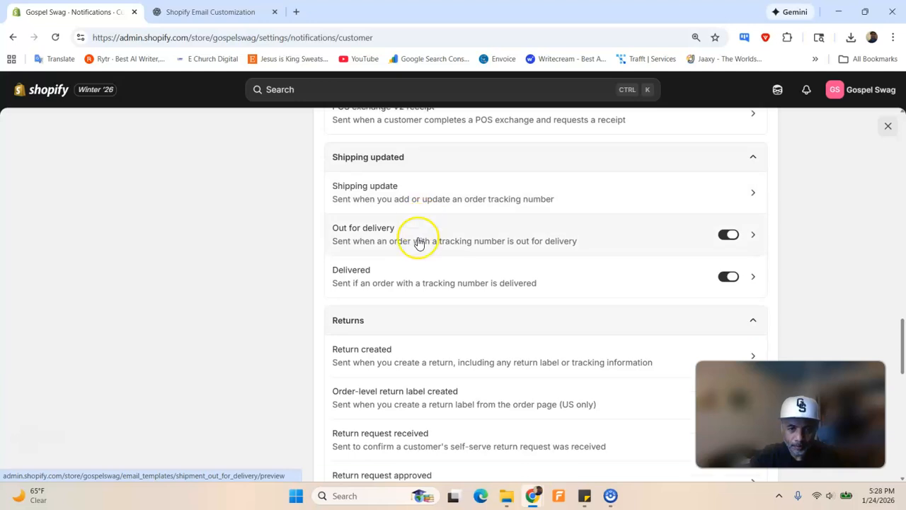
{"action": "scroll", "coordinate": [419, 266], "scroll_direction": "down", "scroll_amount": 4}
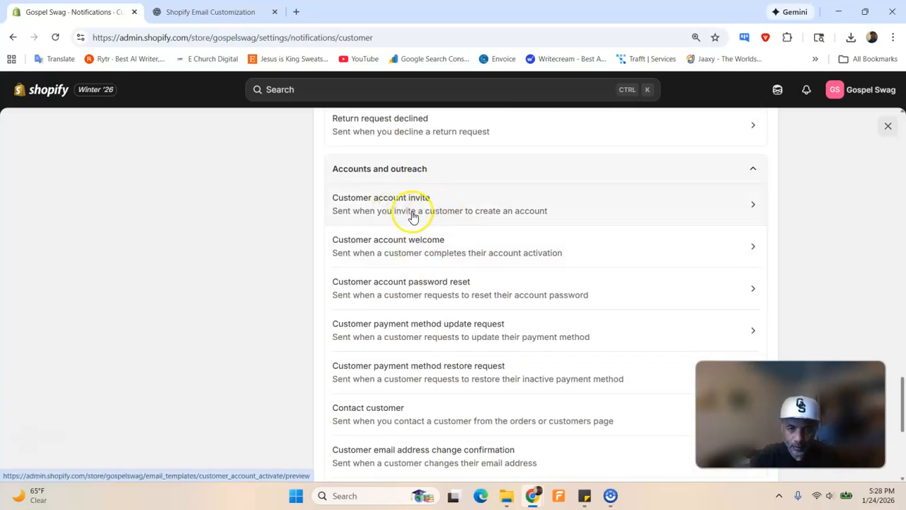
{"action": "left_click", "coordinate": [421, 250]}
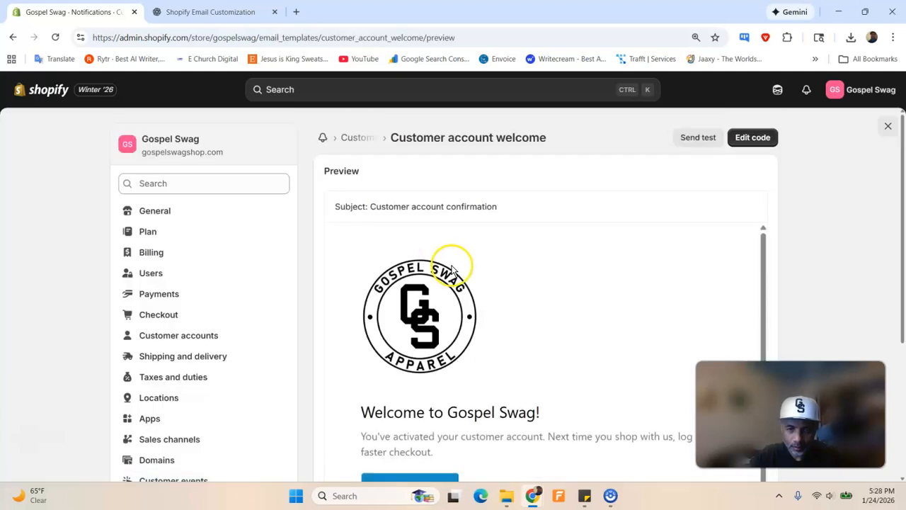
{"action": "scroll", "coordinate": [567, 320], "scroll_direction": "down", "scroll_amount": 3}
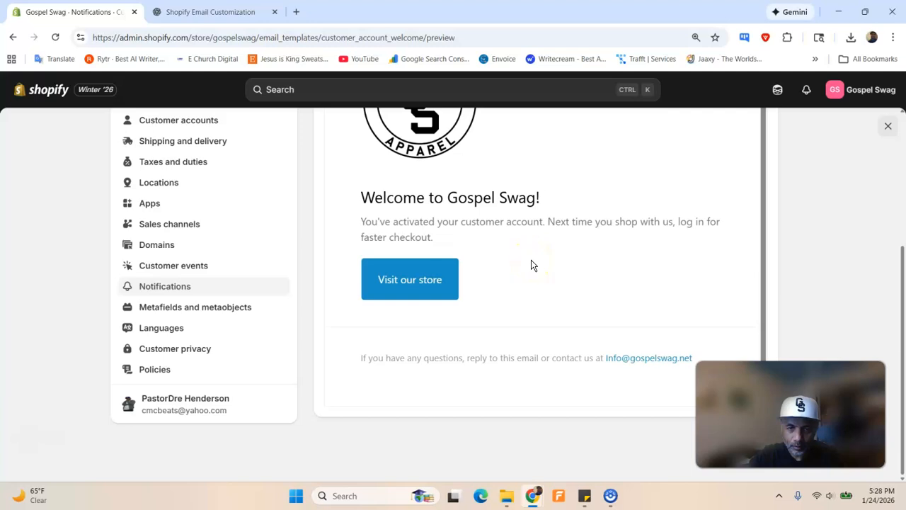
{"action": "scroll", "coordinate": [532, 265], "scroll_direction": "up", "scroll_amount": 3}
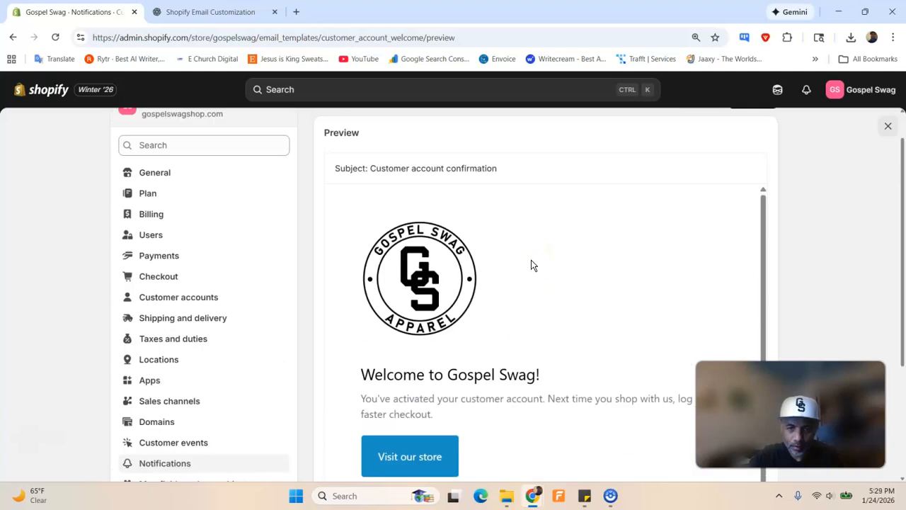
{"action": "scroll", "coordinate": [502, 172], "scroll_direction": "up", "scroll_amount": 1}
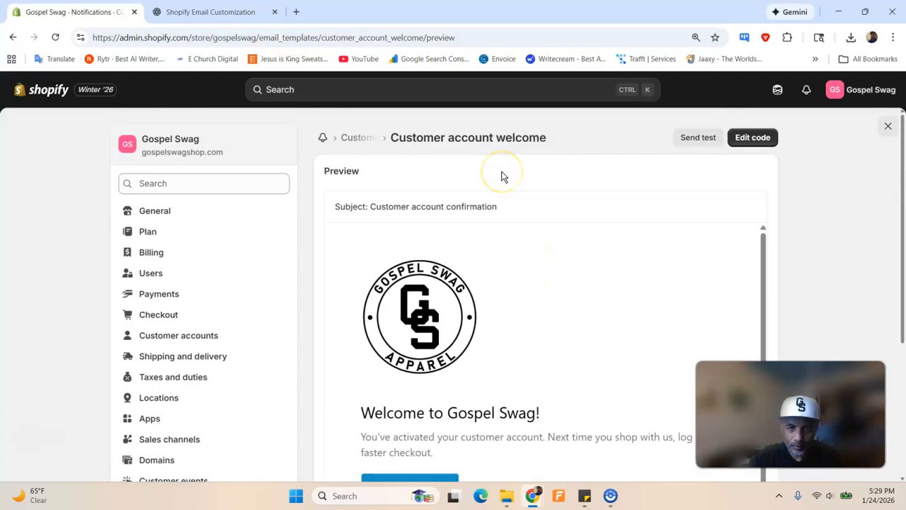
{"action": "left_click", "coordinate": [357, 136]}
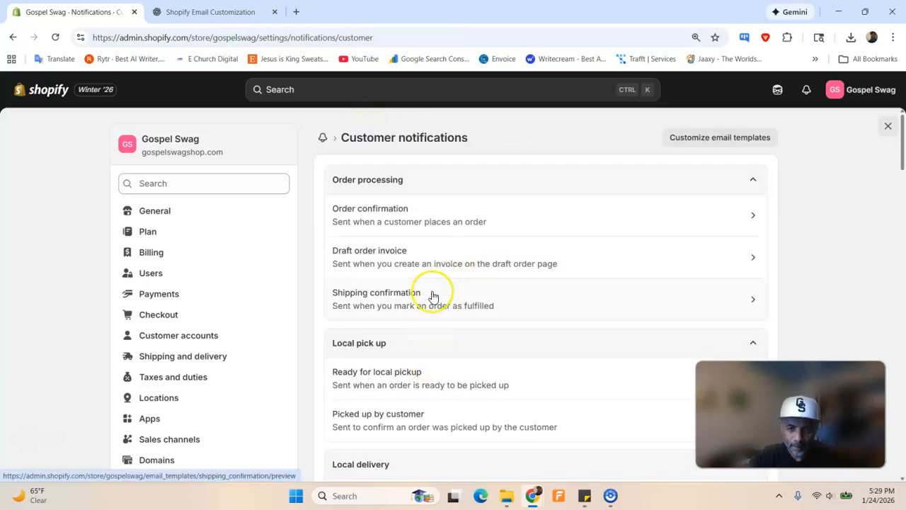
{"action": "scroll", "coordinate": [435, 277], "scroll_direction": "down", "scroll_amount": 6}
{"action": "scroll", "coordinate": [436, 277], "scroll_direction": "down", "scroll_amount": 15}
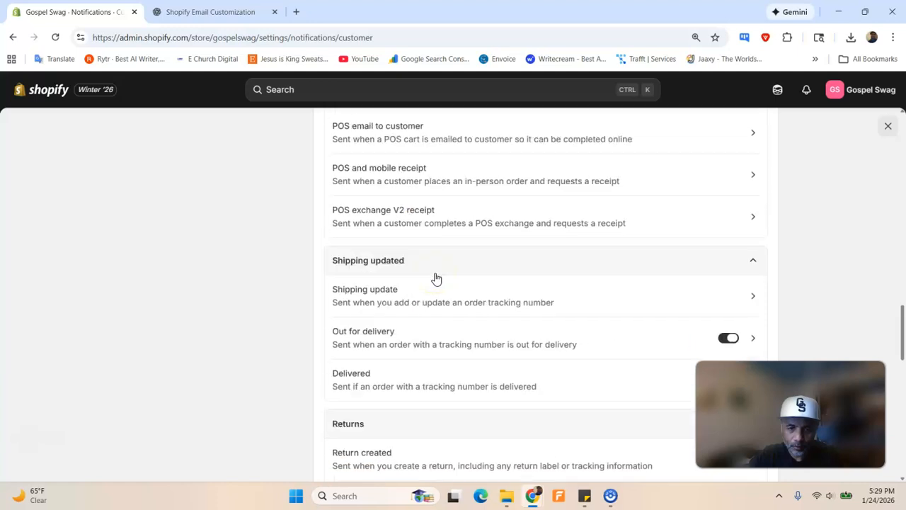
{"action": "scroll", "coordinate": [439, 275], "scroll_direction": "down", "scroll_amount": 3}
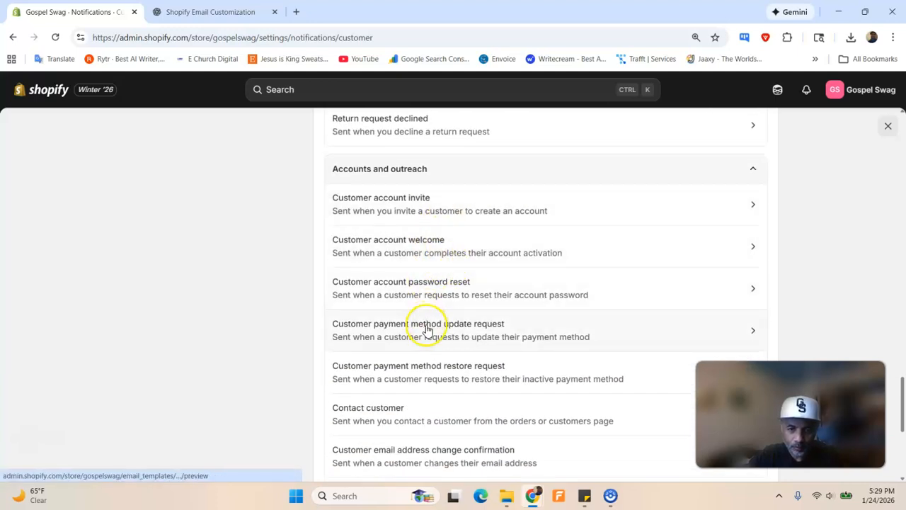
{"action": "scroll", "coordinate": [424, 330], "scroll_direction": "down", "scroll_amount": 2}
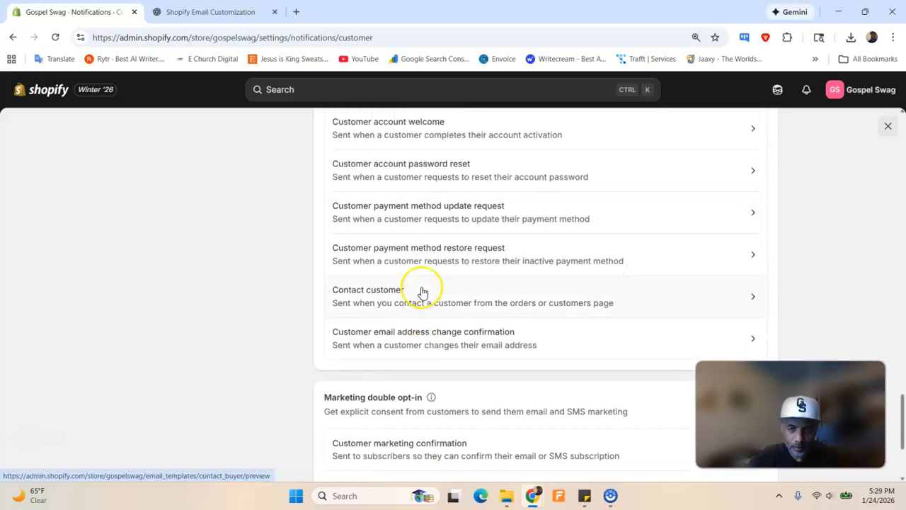
{"action": "scroll", "coordinate": [422, 305], "scroll_direction": "down", "scroll_amount": 2}
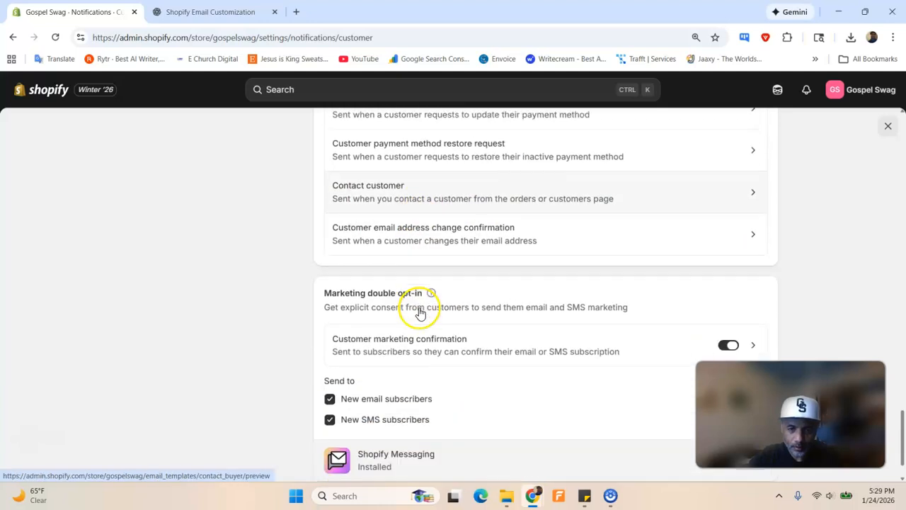
{"action": "left_click", "coordinate": [434, 233]}
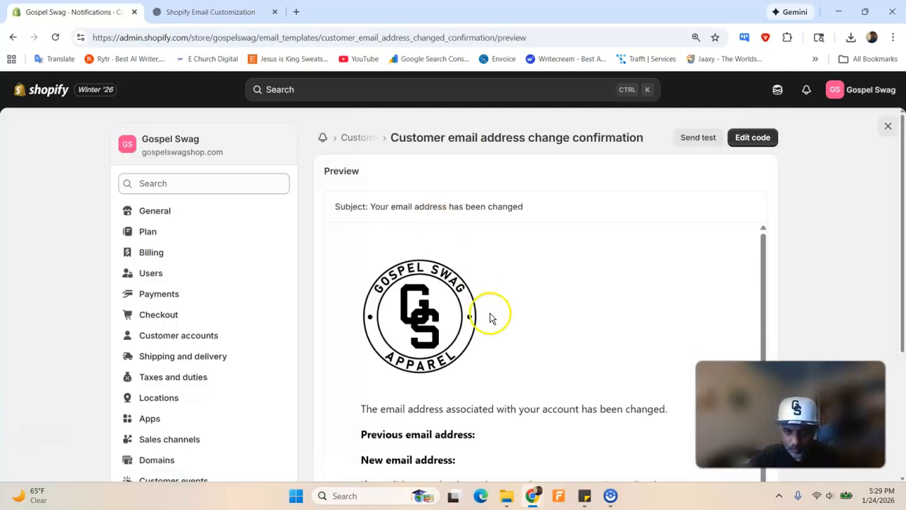
{"action": "scroll", "coordinate": [490, 313], "scroll_direction": "down", "scroll_amount": 2}
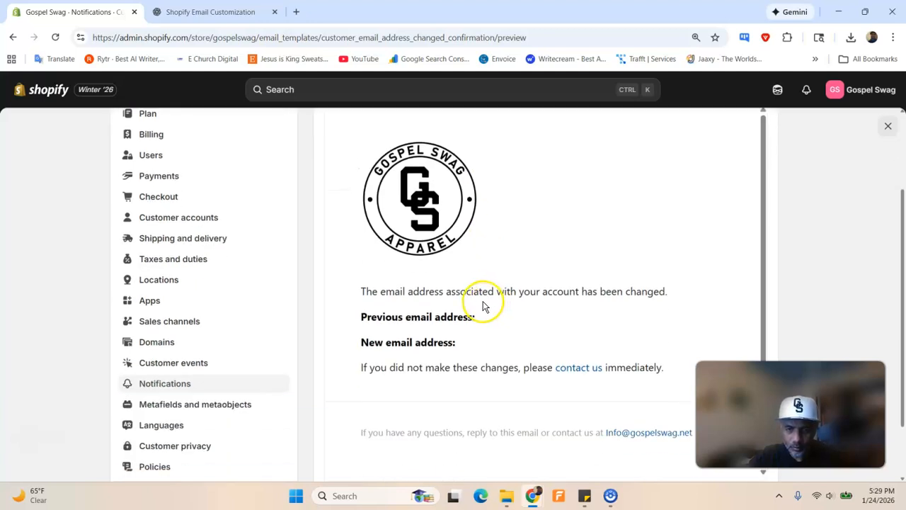
{"action": "scroll", "coordinate": [484, 306], "scroll_direction": "up", "scroll_amount": 2}
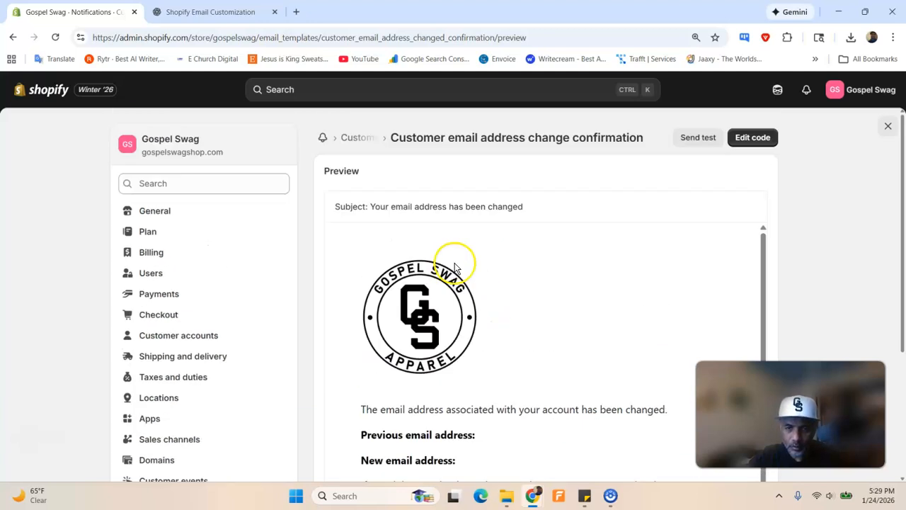
{"action": "left_click", "coordinate": [363, 139]}
{"action": "scroll", "coordinate": [468, 251], "scroll_direction": "down", "scroll_amount": 10}
{"action": "scroll", "coordinate": [468, 249], "scroll_direction": "down", "scroll_amount": 15}
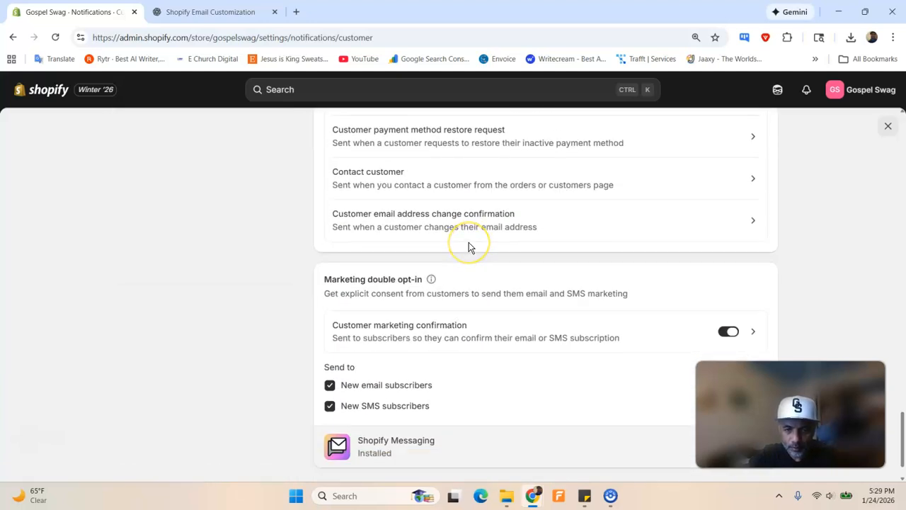
{"action": "scroll", "coordinate": [468, 246], "scroll_direction": "down", "scroll_amount": 1}
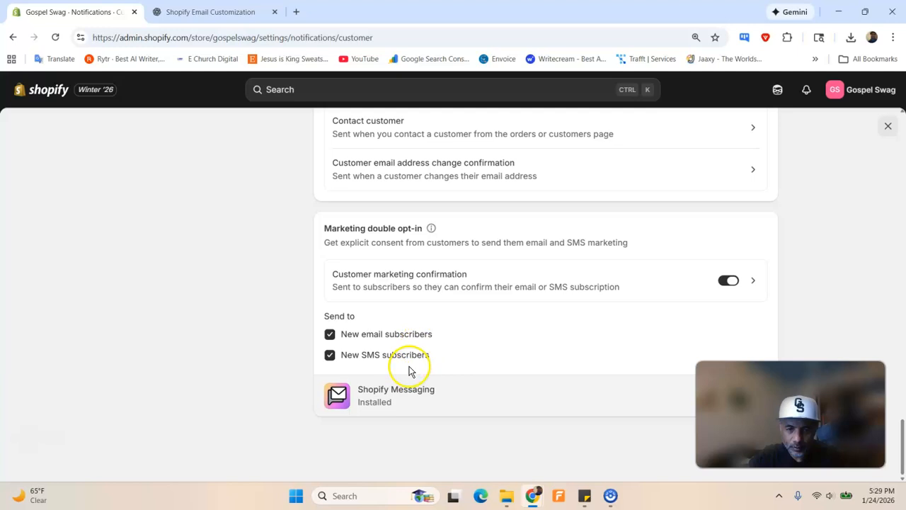
{"action": "left_click", "coordinate": [754, 280]}
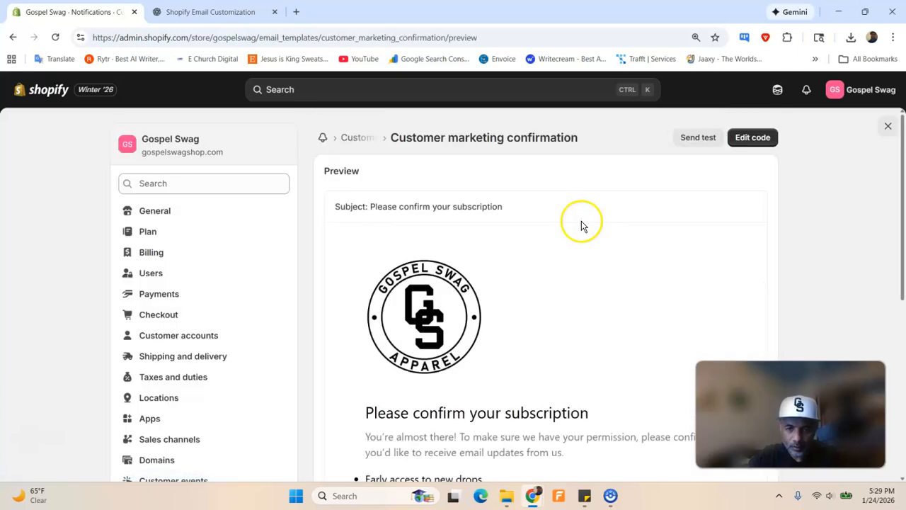
{"action": "scroll", "coordinate": [545, 255], "scroll_direction": "down", "scroll_amount": 5}
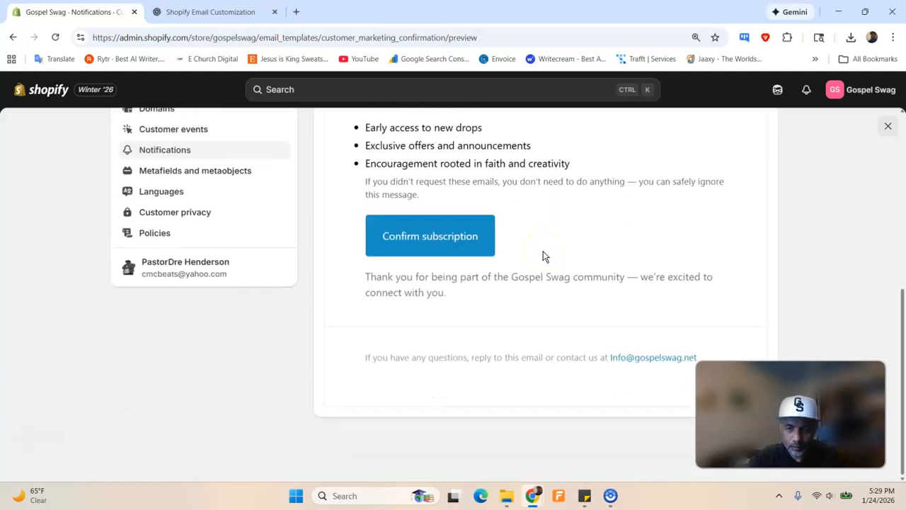
{"action": "scroll", "coordinate": [543, 256], "scroll_direction": "up", "scroll_amount": 2}
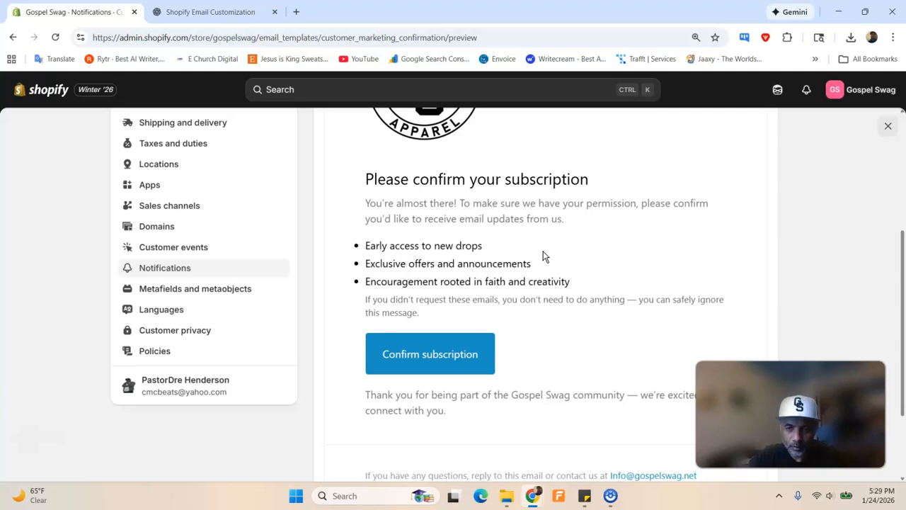
{"action": "scroll", "coordinate": [543, 251], "scroll_direction": "up", "scroll_amount": 4}
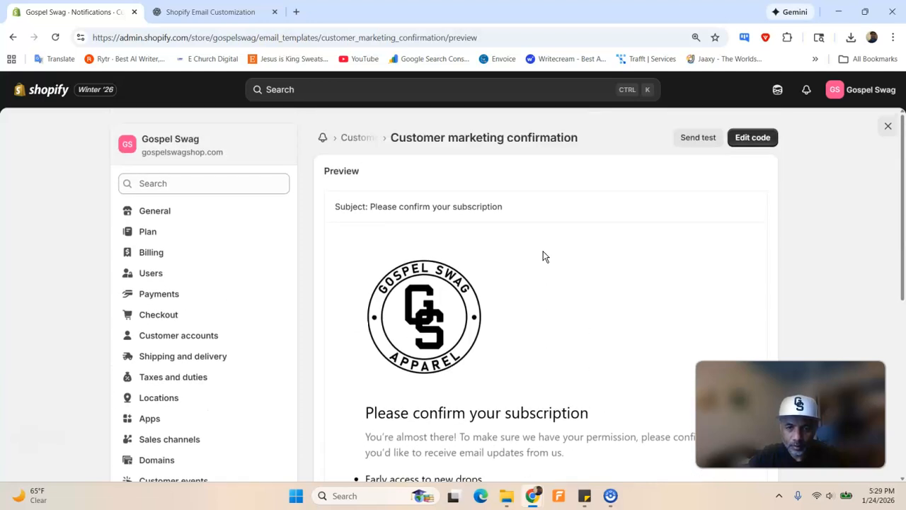
{"action": "left_click", "coordinate": [382, 140]}
{"action": "scroll", "coordinate": [481, 266], "scroll_direction": "down", "scroll_amount": 2}
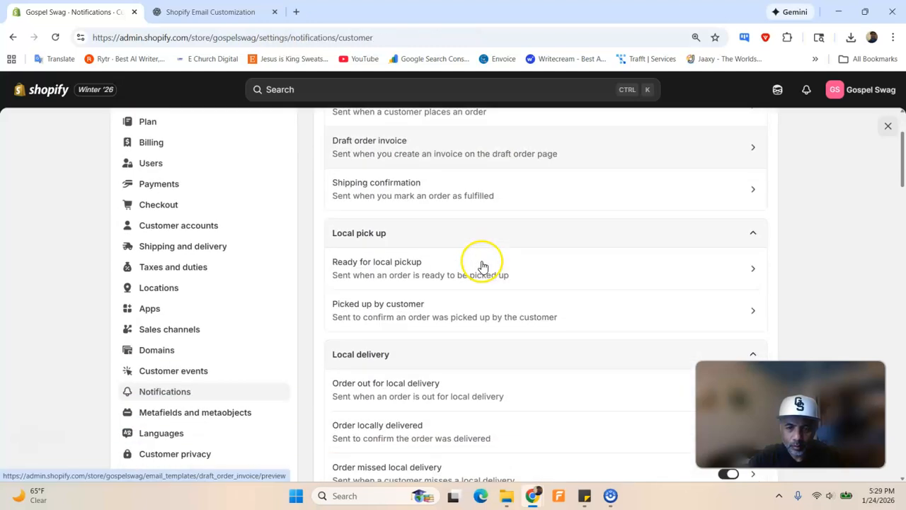
{"action": "scroll", "coordinate": [481, 266], "scroll_direction": "down", "scroll_amount": 10}
{"action": "scroll", "coordinate": [481, 266], "scroll_direction": "down", "scroll_amount": 15}
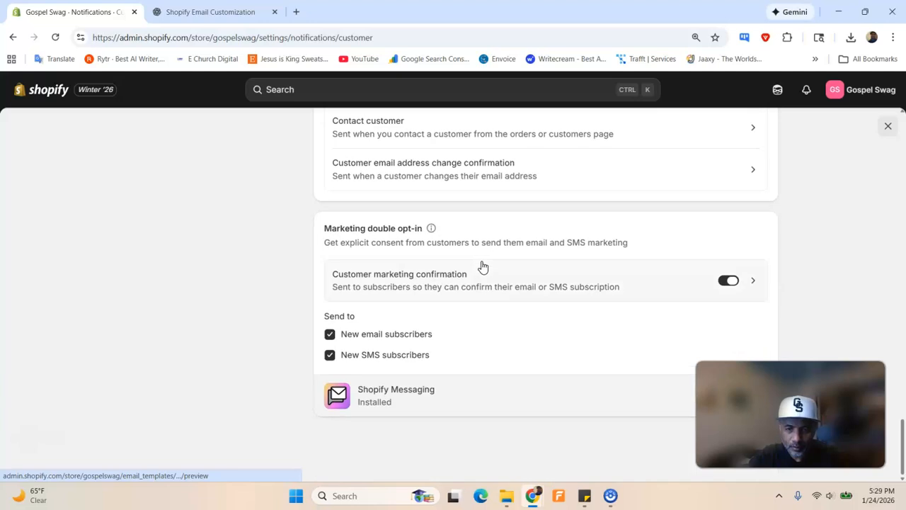
Open Shopify Messaging inside the admin and scroll to its email campaigns table
{"action": "left_click", "coordinate": [412, 394]}
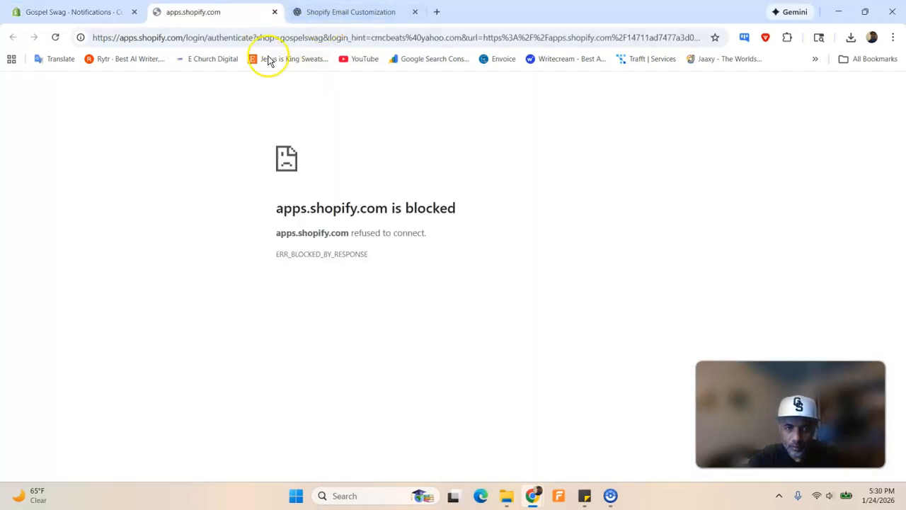
{"action": "left_click", "coordinate": [274, 13]}
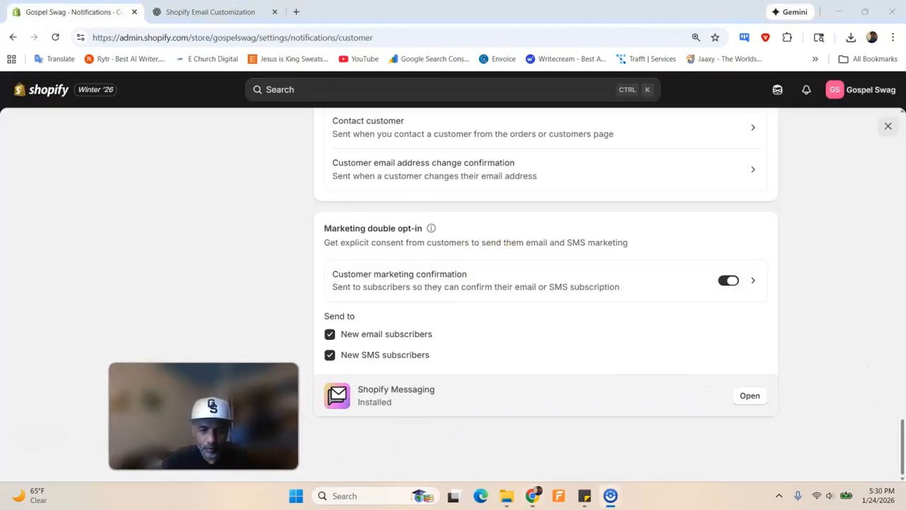
{"action": "left_click", "coordinate": [750, 397]}
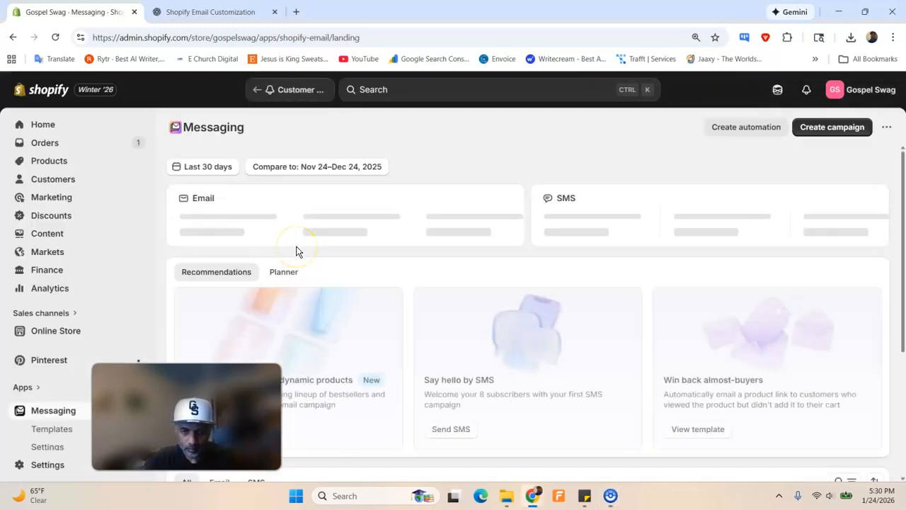
{"action": "scroll", "coordinate": [274, 231], "scroll_direction": "down", "scroll_amount": 3}
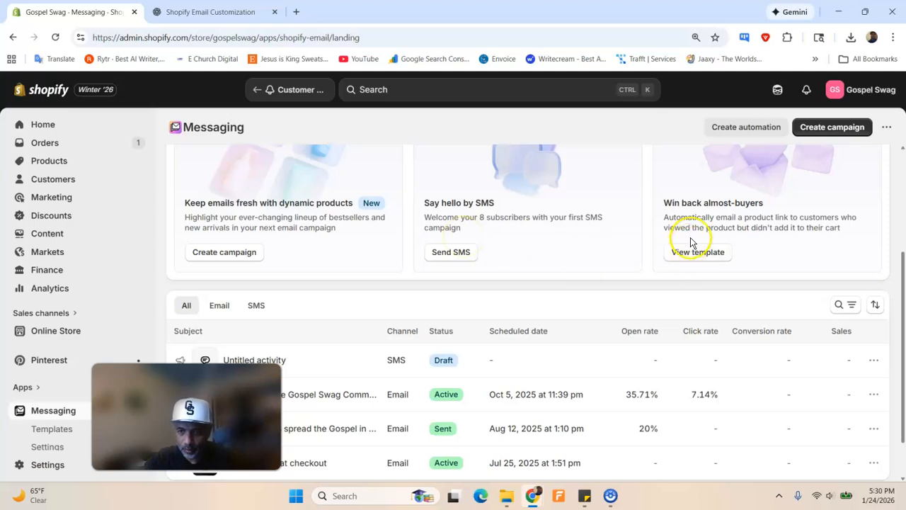
{"action": "scroll", "coordinate": [355, 280], "scroll_direction": "down", "scroll_amount": 1}
{"action": "left_click_drag", "start_coordinate": [238, 416], "coordinate": [827, 429]}
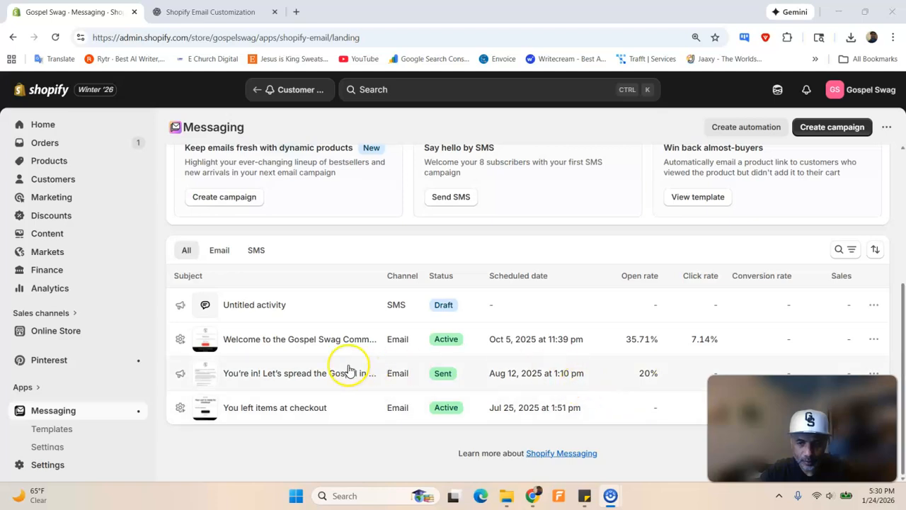
View the Gospel Swag welcome discount email, then Exit back to the Messaging overview
{"action": "left_click", "coordinate": [275, 339]}
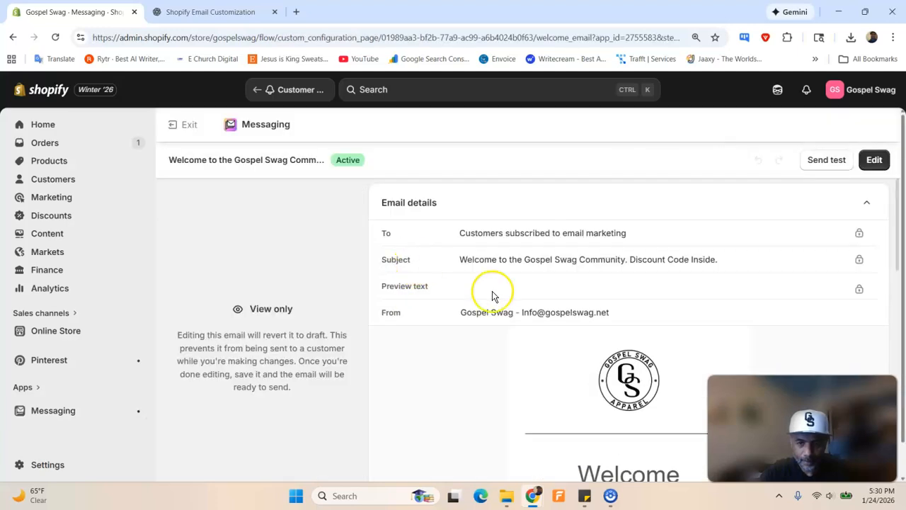
{"action": "scroll", "coordinate": [597, 337], "scroll_direction": "down", "scroll_amount": 3}
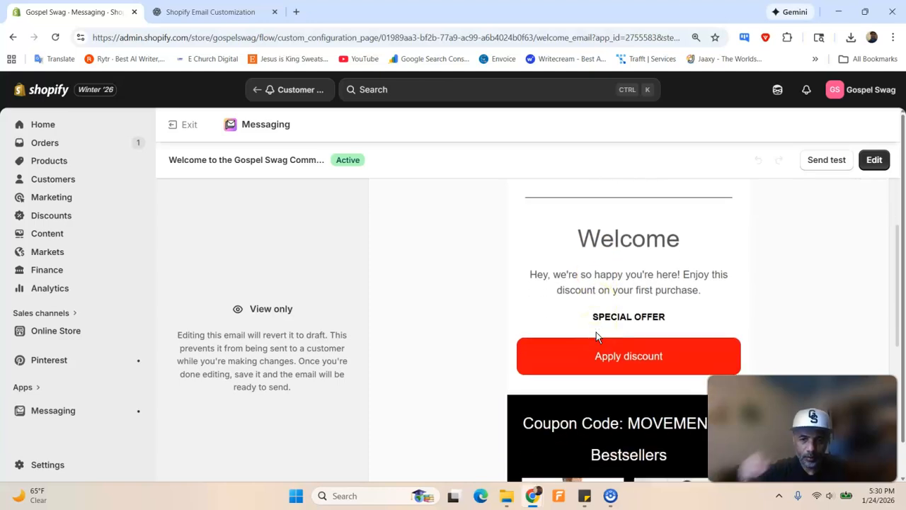
{"action": "left_click", "coordinate": [586, 313]}
{"action": "scroll", "coordinate": [587, 313], "scroll_direction": "up", "scroll_amount": 3}
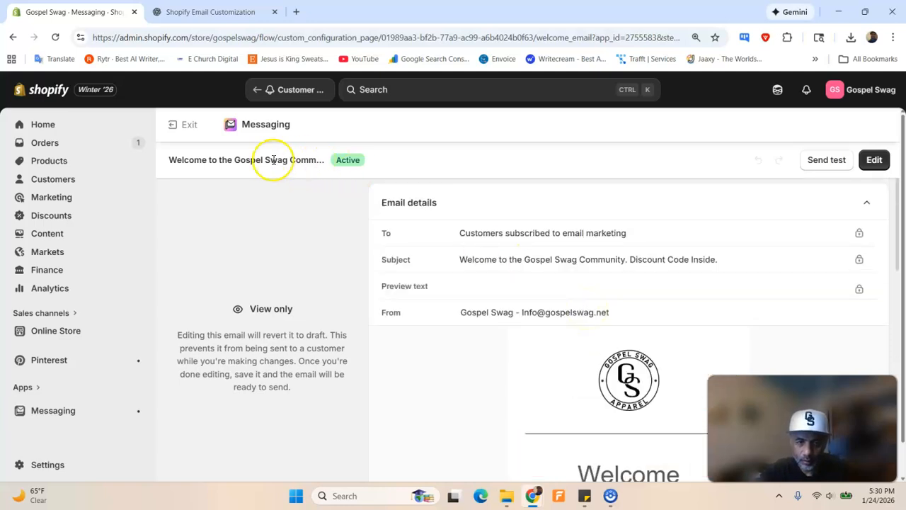
{"action": "left_click", "coordinate": [179, 127]}
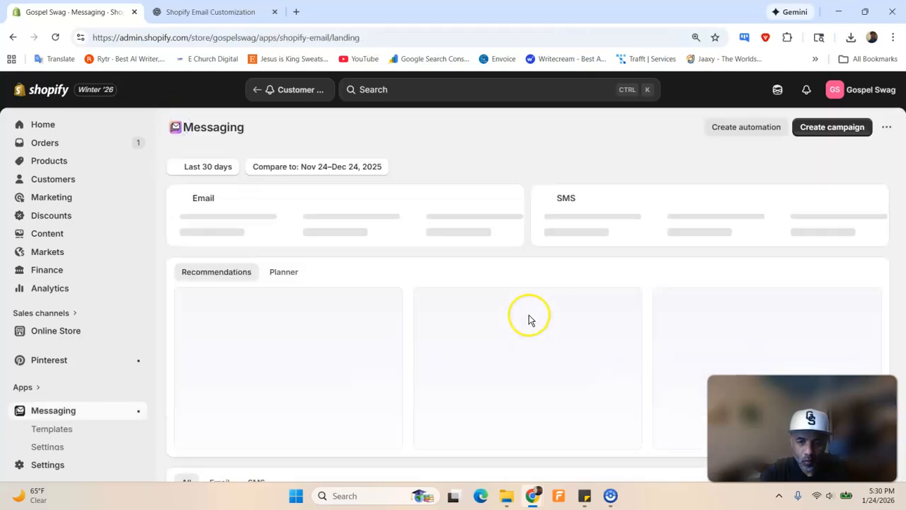
{"action": "scroll", "coordinate": [528, 318], "scroll_direction": "down", "scroll_amount": 3}
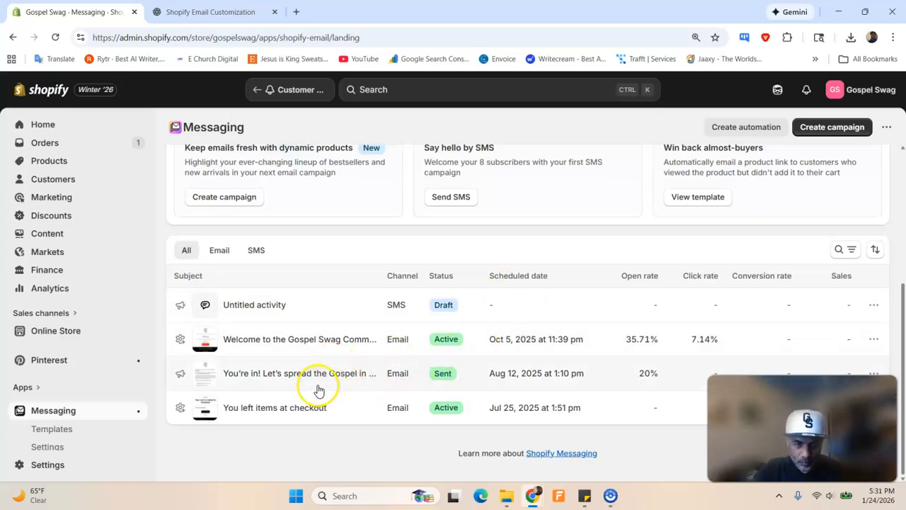
{"action": "left_click", "coordinate": [297, 379]}
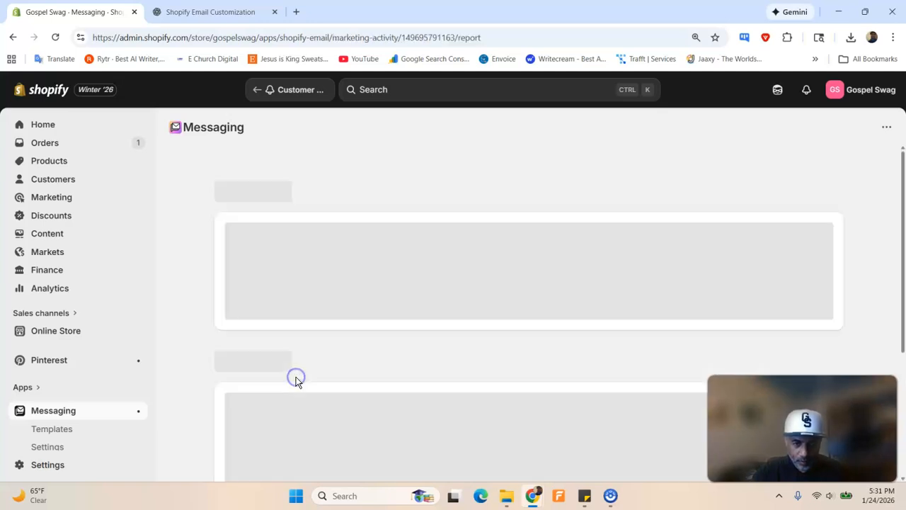
{"action": "scroll", "coordinate": [392, 338], "scroll_direction": "down", "scroll_amount": 5}
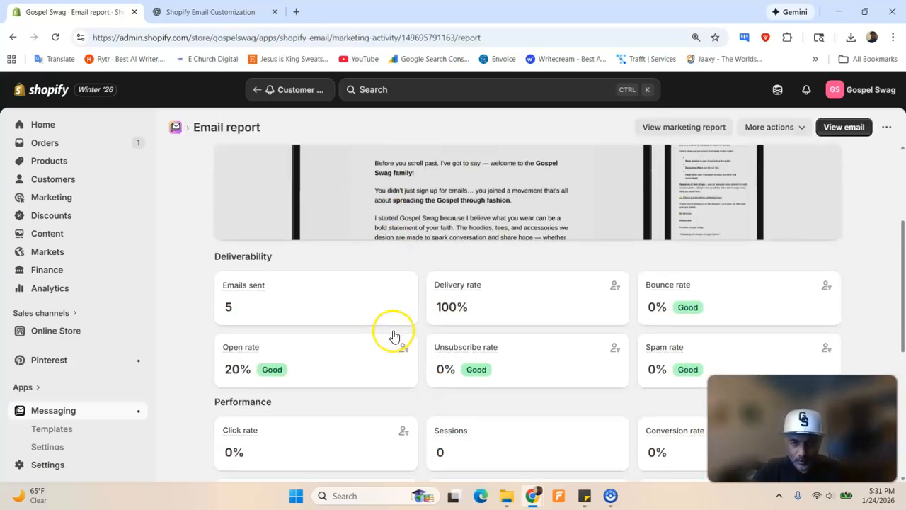
{"action": "scroll", "coordinate": [395, 334], "scroll_direction": "up", "scroll_amount": 3}
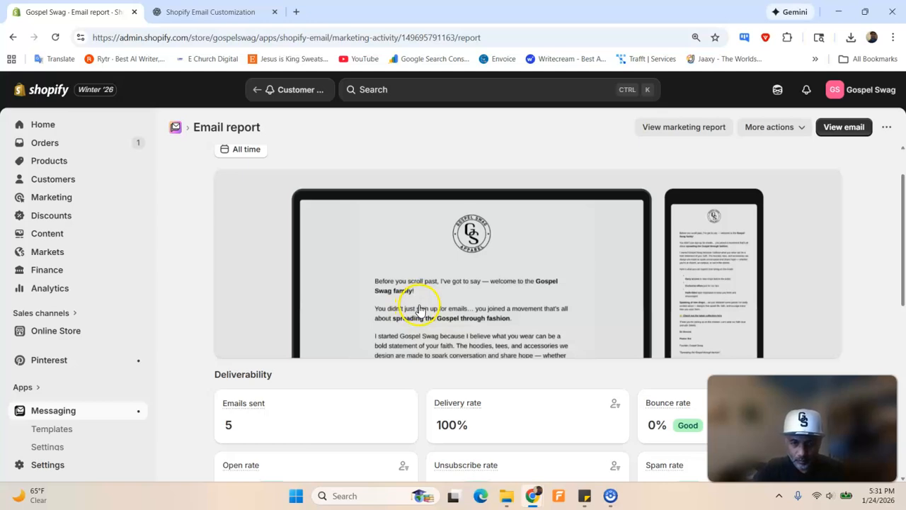
{"action": "scroll", "coordinate": [419, 316], "scroll_direction": "up", "scroll_amount": 2}
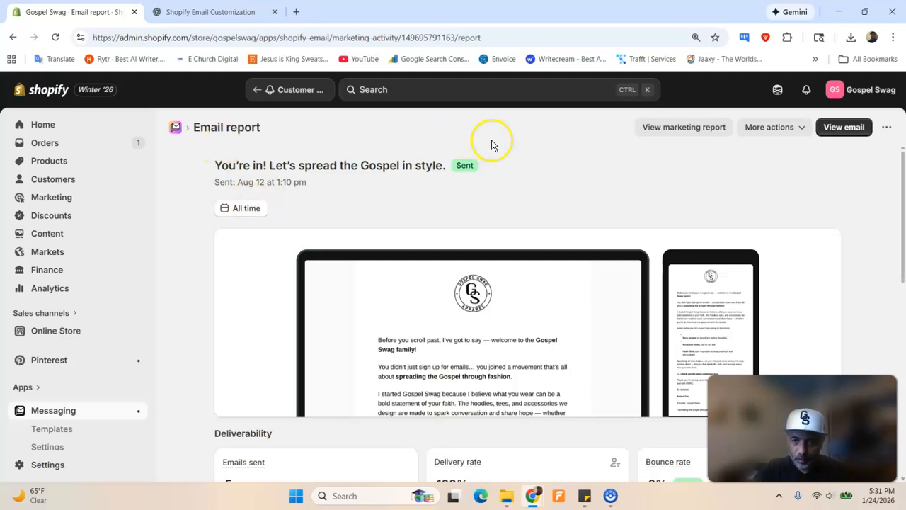
{"action": "left_click", "coordinate": [176, 130]}
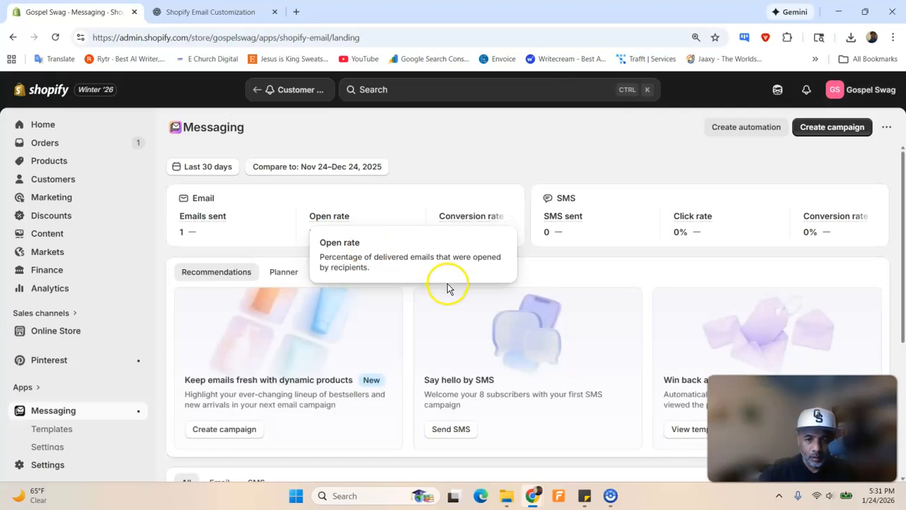
{"action": "scroll", "coordinate": [447, 288], "scroll_direction": "down", "scroll_amount": 3}
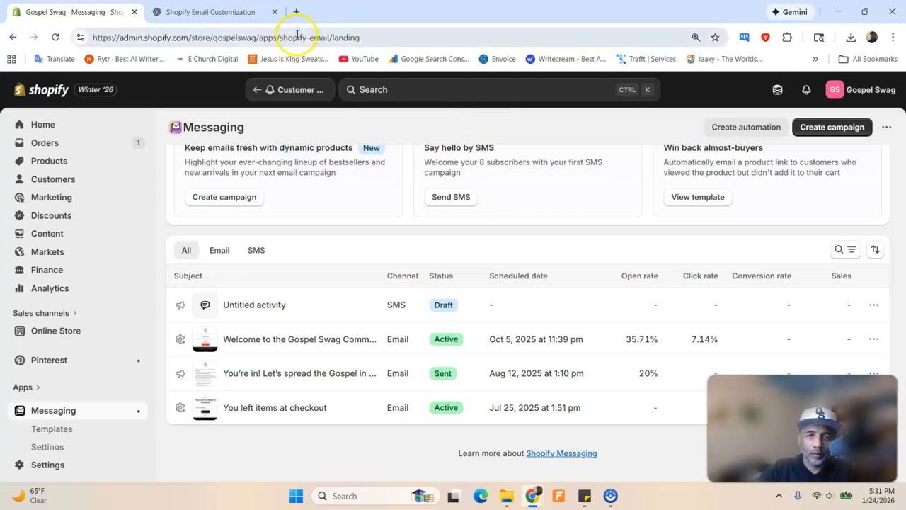
Load the gospelswagshop.com storefront in a new browser tab
{"action": "left_click", "coordinate": [297, 12]}
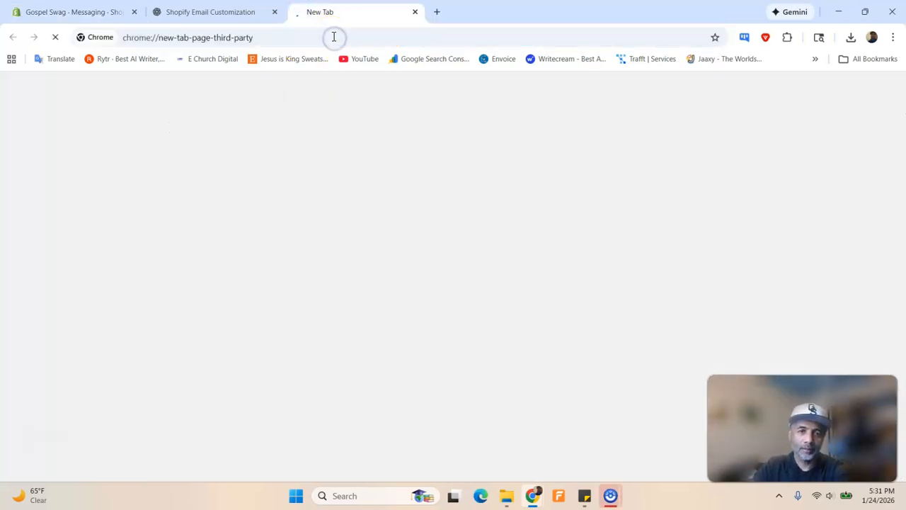
{"action": "left_click", "coordinate": [333, 37]}
{"action": "type", "text": "gosc"}
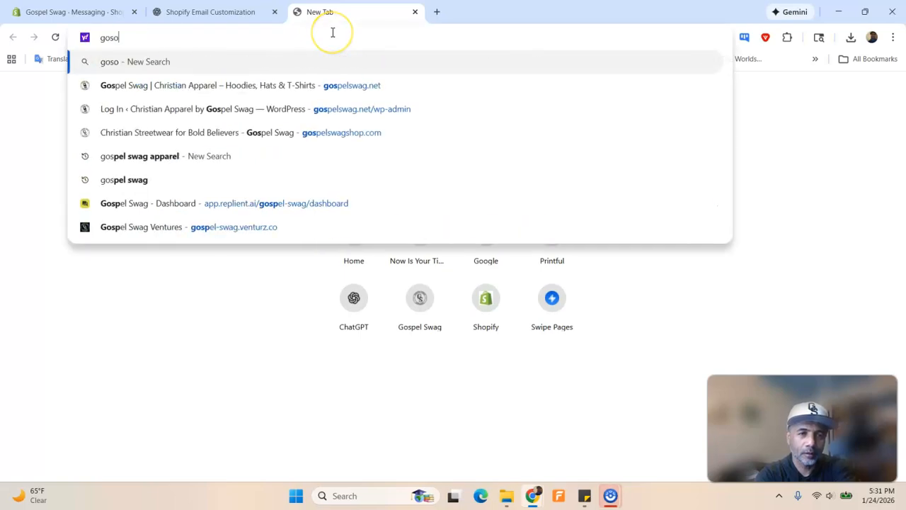
{"action": "key", "text": "BackSpace"}
{"action": "type", "text": "pe"}
{"action": "key", "text": "Return"}
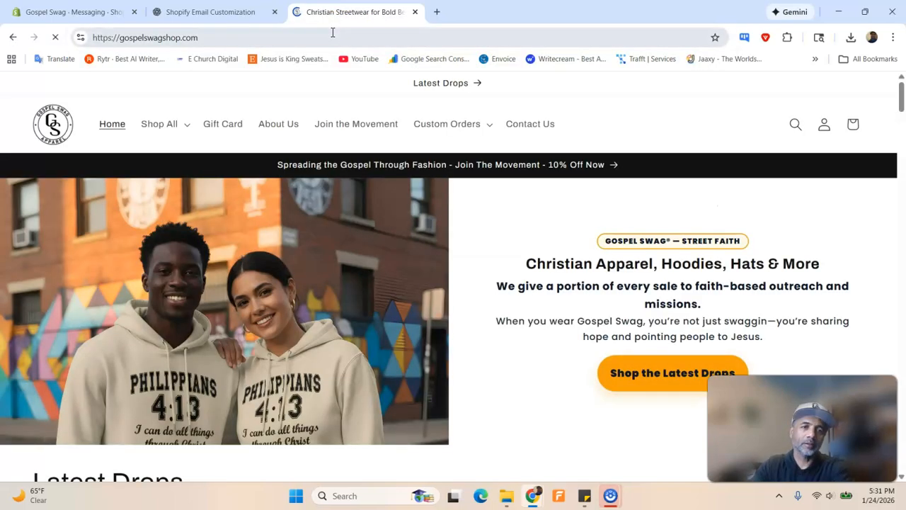
Subscribe a test e-mail address through the footer Subscribe to our emails form
{"action": "scroll", "coordinate": [407, 282], "scroll_direction": "down", "scroll_amount": 20}
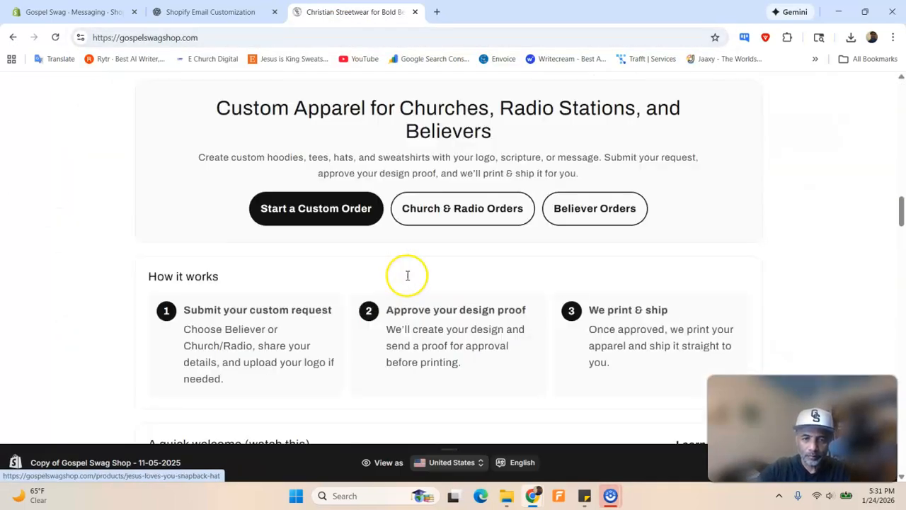
{"action": "scroll", "coordinate": [407, 282], "scroll_direction": "down", "scroll_amount": 20}
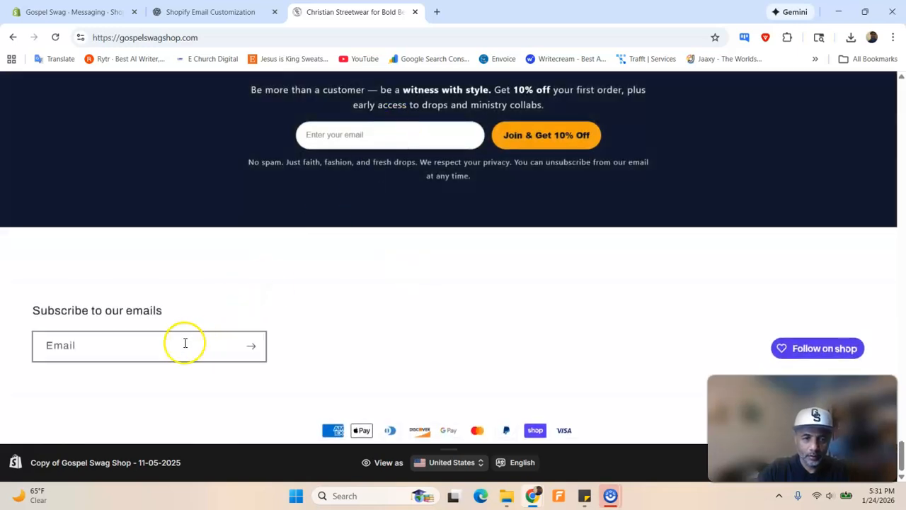
{"action": "left_click", "coordinate": [183, 345]}
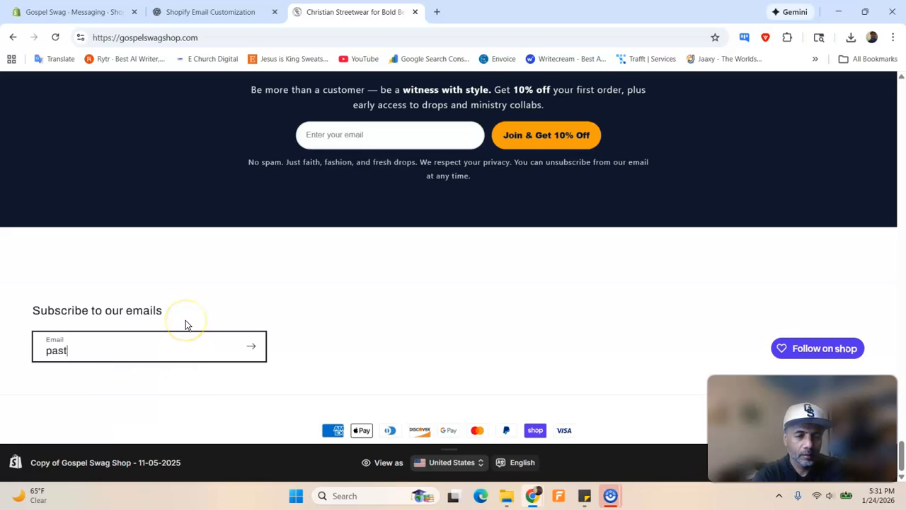
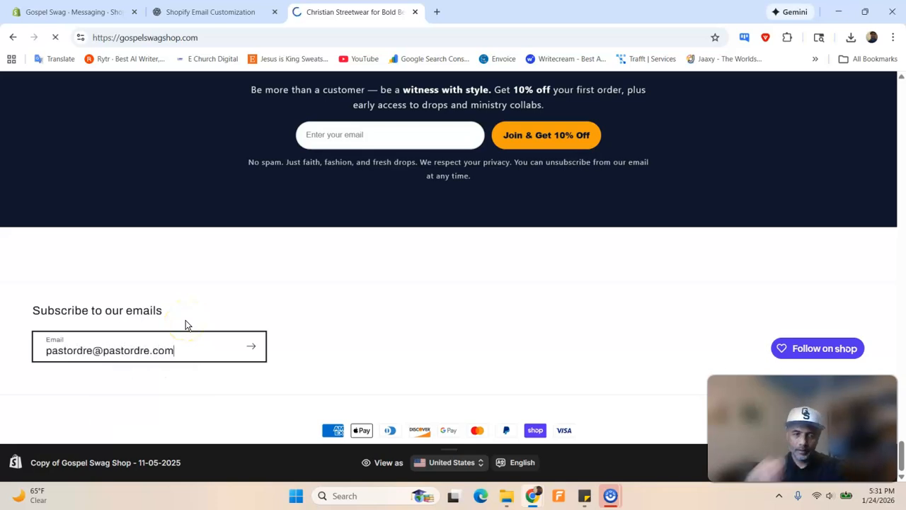
{"action": "key", "text": "Return"}
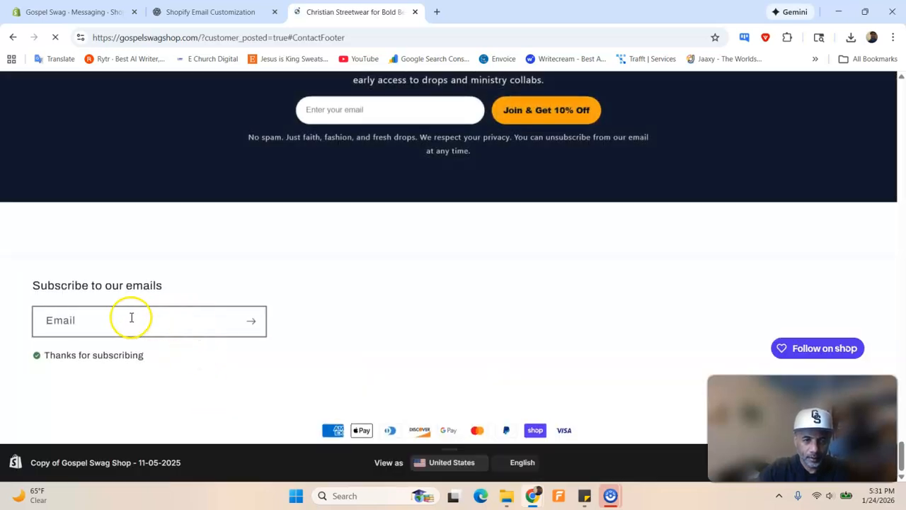
{"action": "left_click", "coordinate": [441, 16]}
{"action": "left_click", "coordinate": [449, 38]}
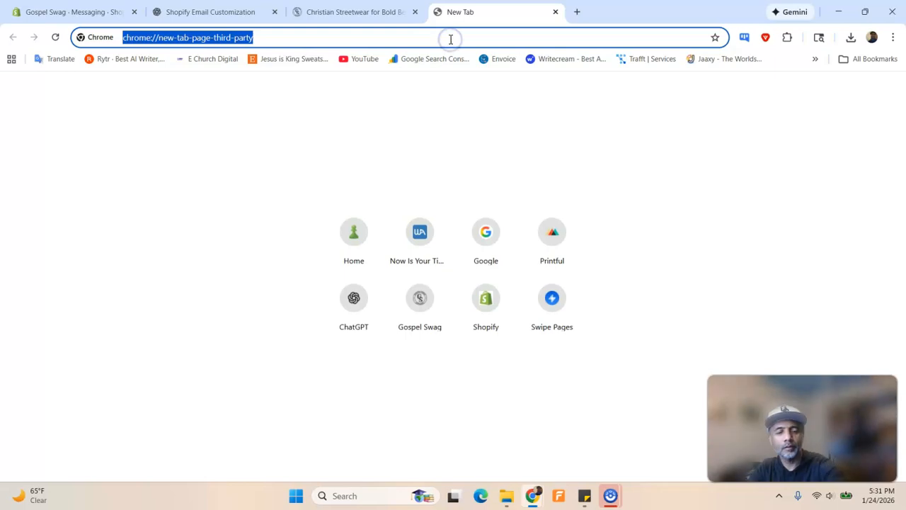
Sign in to webmail.siterubix.com using the saved login for the subscribed mailbox
{"action": "type", "text": "web"}
{"action": "key", "text": "Return"}
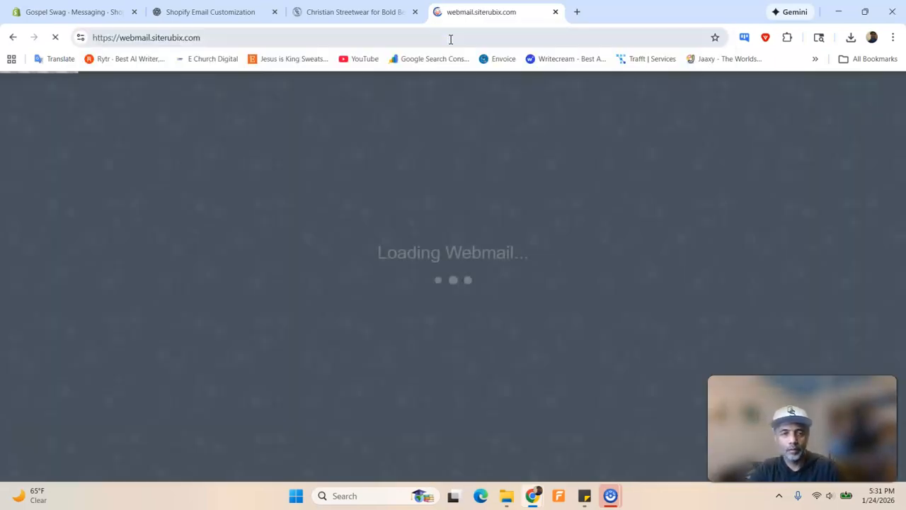
{"action": "left_click", "coordinate": [485, 254]}
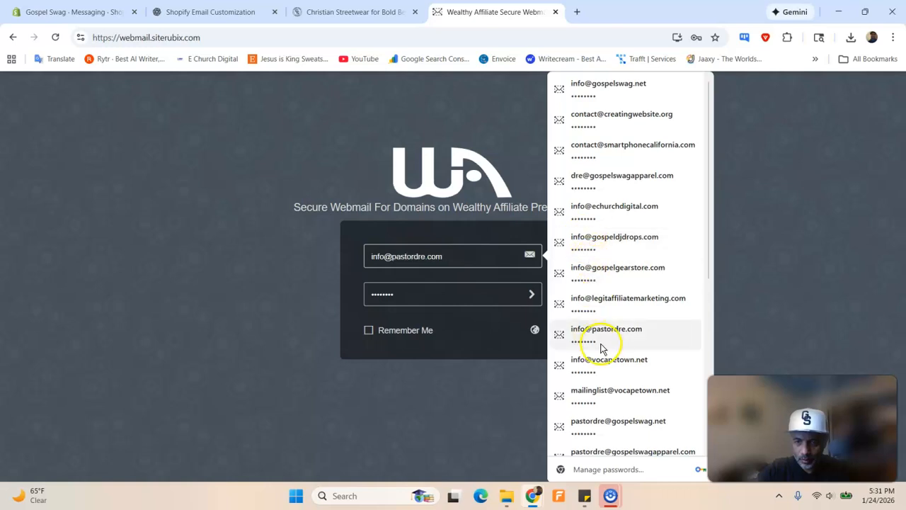
{"action": "scroll", "coordinate": [596, 354], "scroll_direction": "down", "scroll_amount": 2}
{"action": "scroll", "coordinate": [598, 345], "scroll_direction": "down", "scroll_amount": 3}
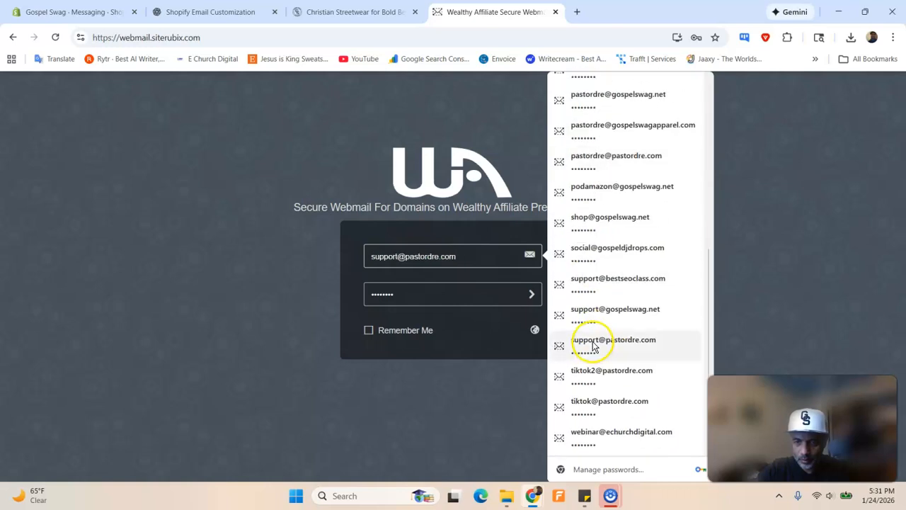
{"action": "scroll", "coordinate": [588, 344], "scroll_direction": "up", "scroll_amount": 5}
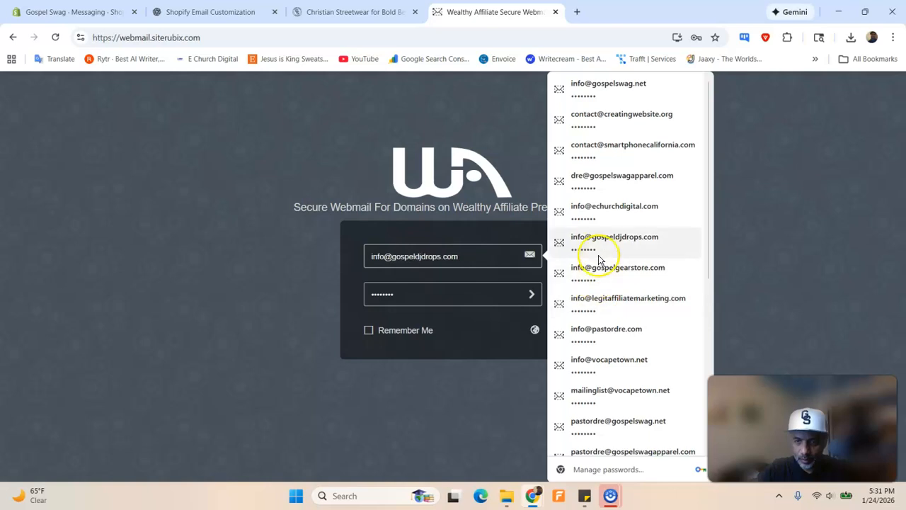
{"action": "scroll", "coordinate": [595, 259], "scroll_direction": "down", "scroll_amount": 3}
{"action": "left_click", "coordinate": [606, 274]}
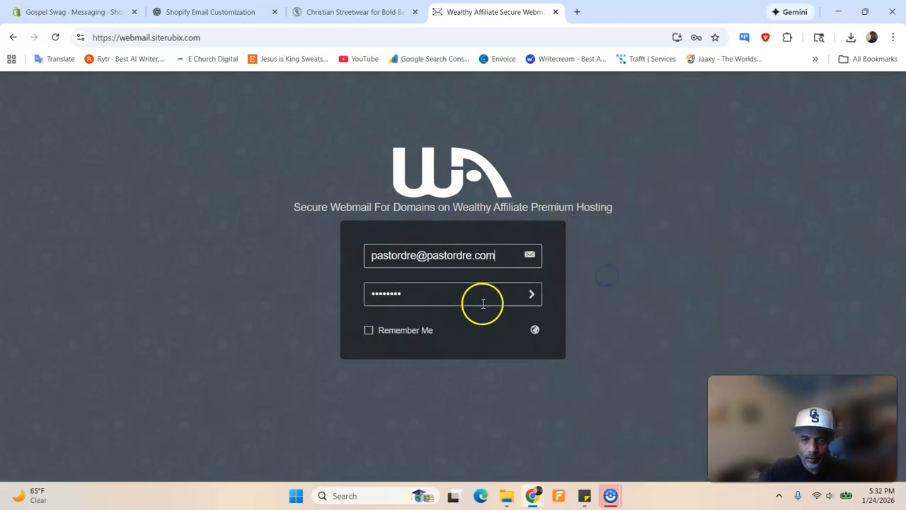
{"action": "key", "text": "Return"}
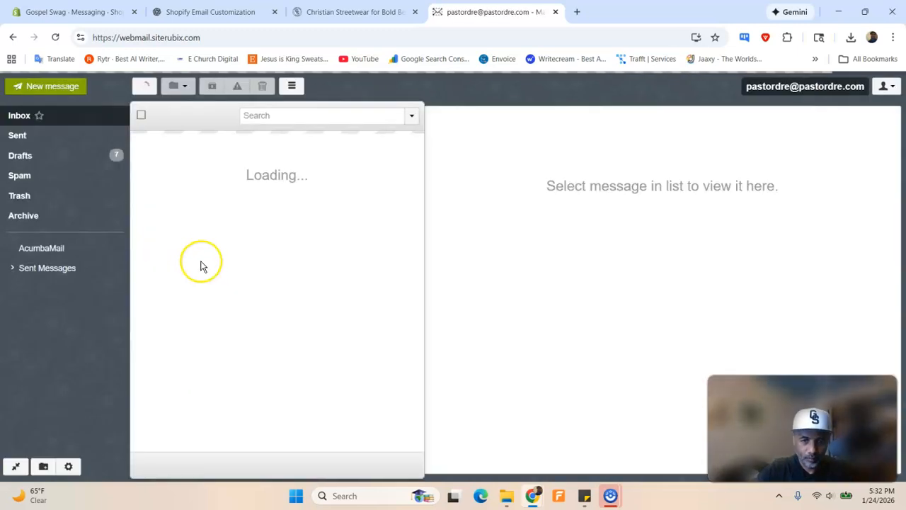
Open the Please confirm your subscription email and click Confirm subscription
{"action": "left_click", "coordinate": [180, 155]}
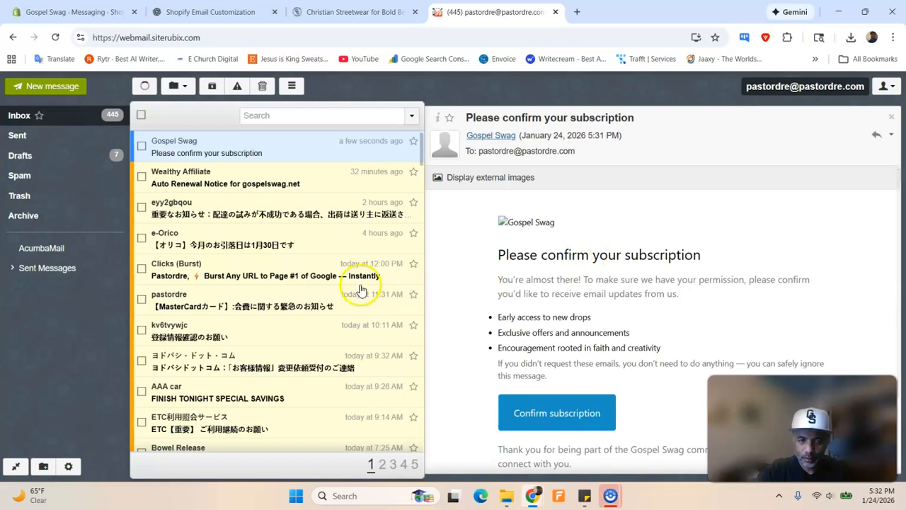
{"action": "scroll", "coordinate": [644, 266], "scroll_direction": "down", "scroll_amount": 1}
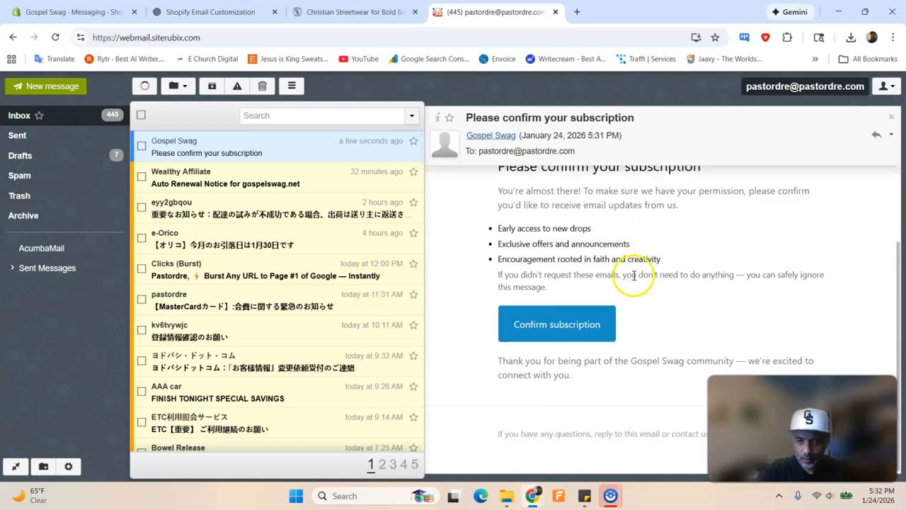
{"action": "left_click", "coordinate": [557, 323]}
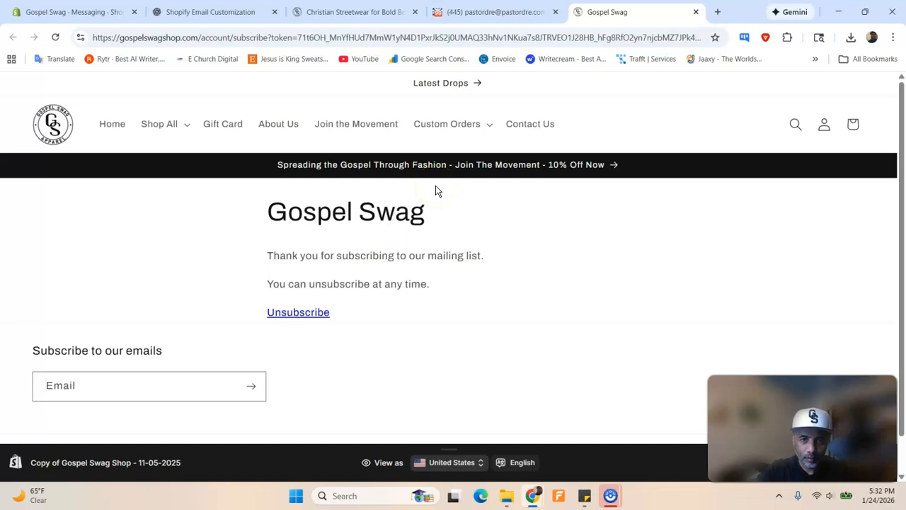
Select the subscribe page's full address and switch to the 'Shopify Email Customization' ChatGPT chat
{"action": "left_click", "coordinate": [459, 39]}
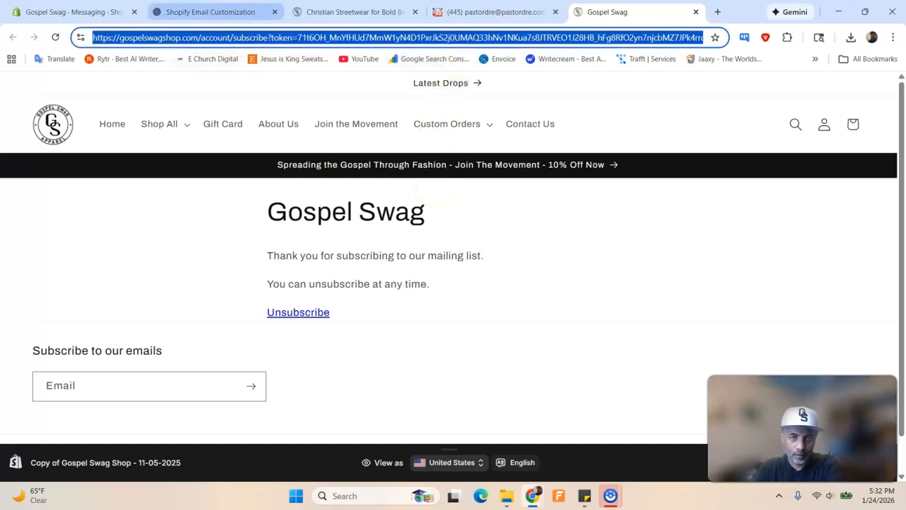
{"action": "left_click", "coordinate": [210, 12]}
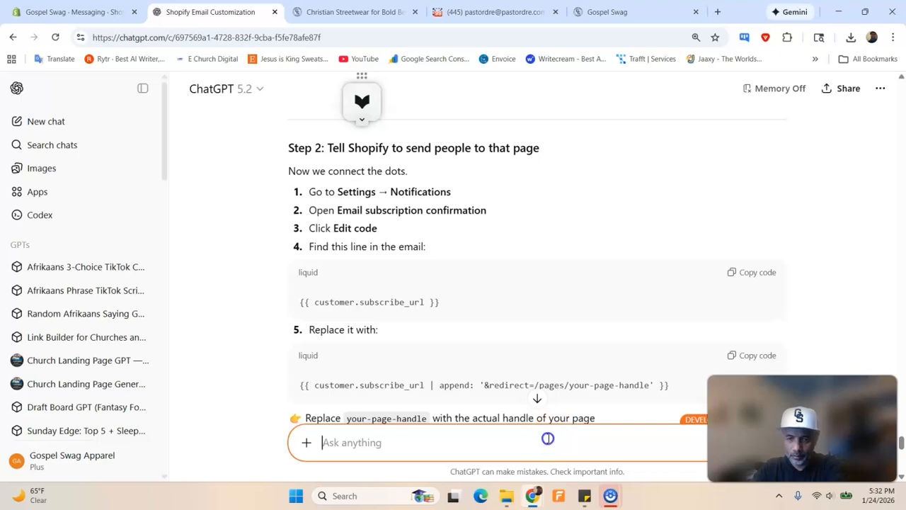
Ask ChatGPT, partly by dictation, how to change the page at the pasted /account/subscribe link
{"action": "type", "text": "Here is the"}
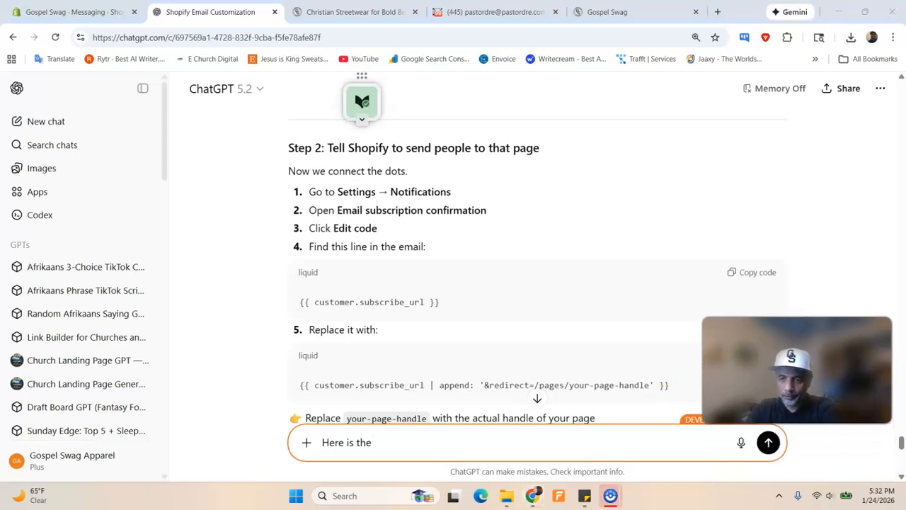
{"action": "left_click", "coordinate": [741, 442]}
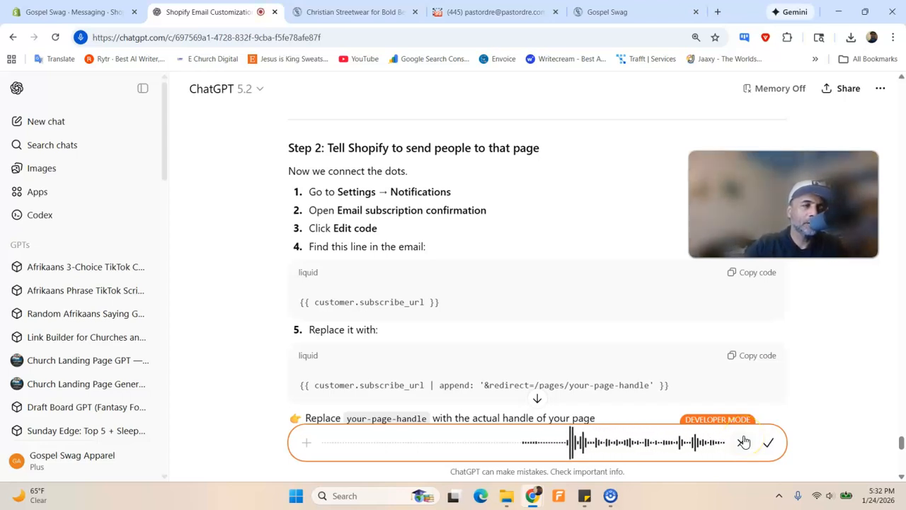
{"action": "left_click", "coordinate": [767, 444]}
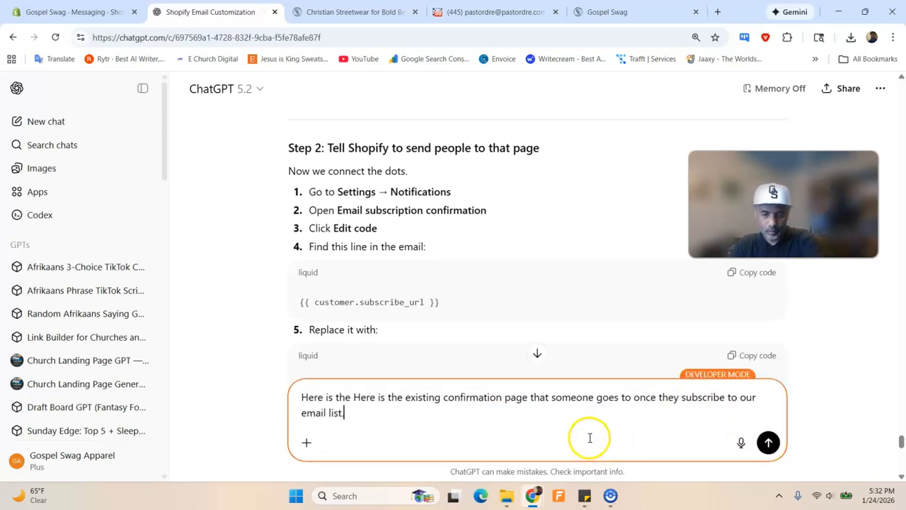
{"action": "key", "text": "ctrl+v"}
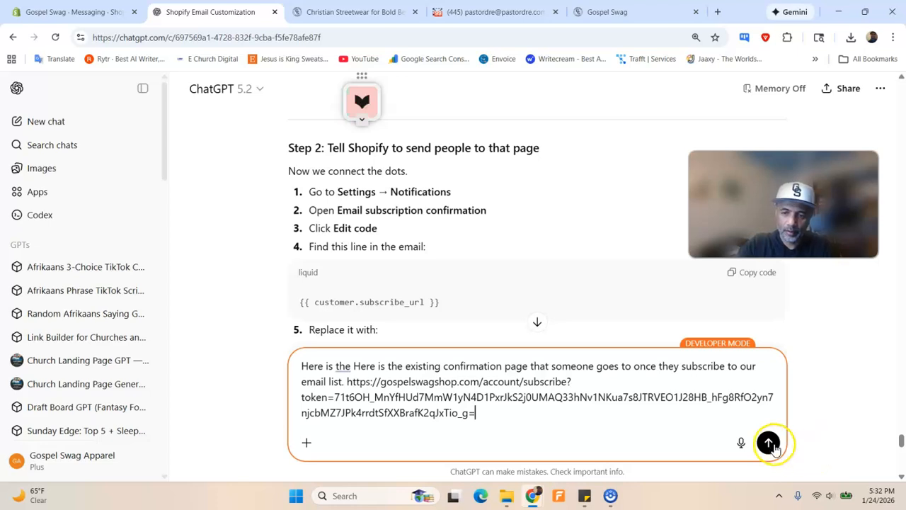
{"action": "left_click", "coordinate": [769, 443]}
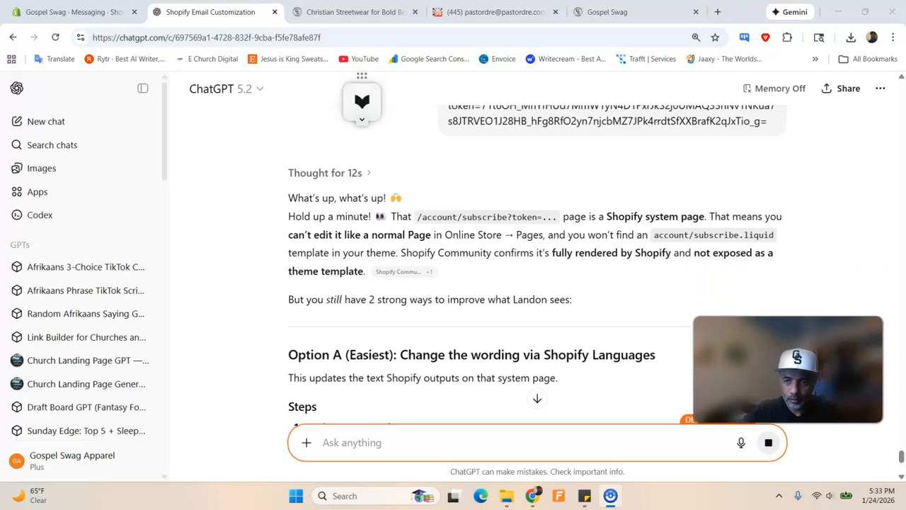
Read ChatGPT's Option A and Option B theme.liquid script reply, then return to Shopify Messaging
{"action": "scroll", "coordinate": [413, 259], "scroll_direction": "down", "scroll_amount": 1}
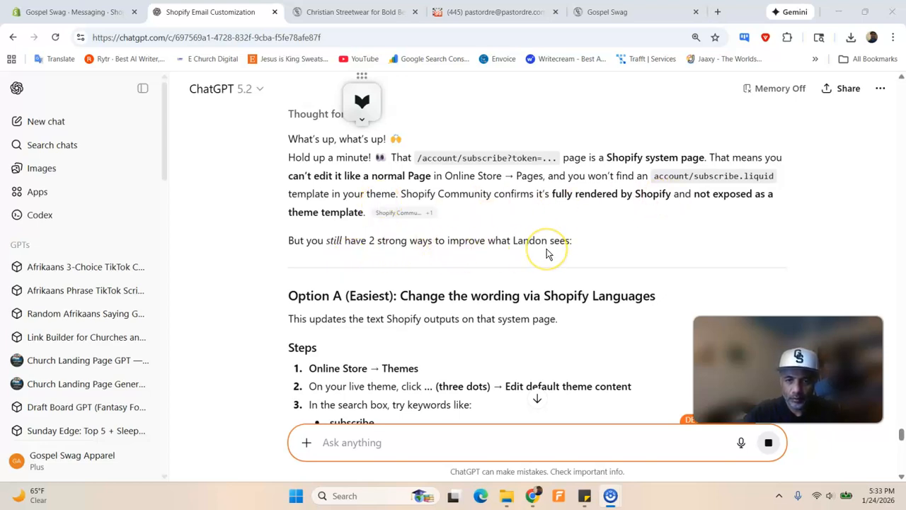
{"action": "scroll", "coordinate": [546, 248], "scroll_direction": "down", "scroll_amount": 2}
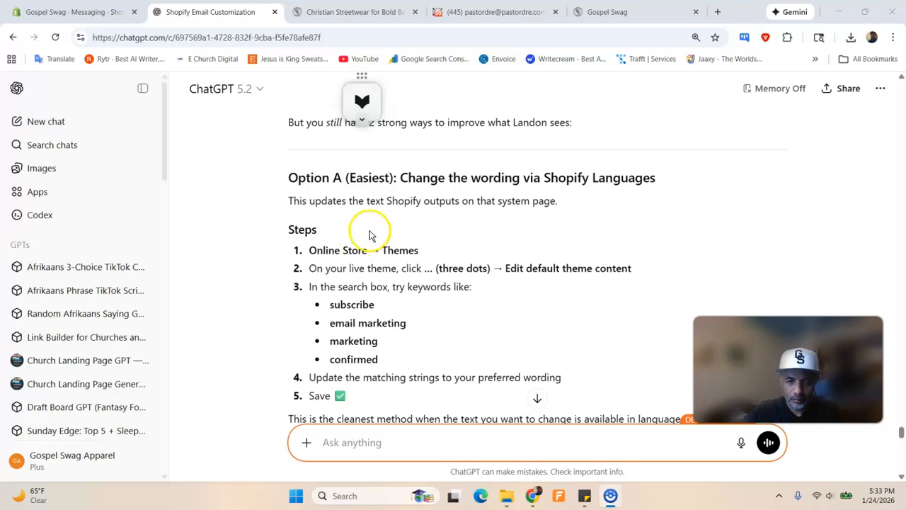
{"action": "scroll", "coordinate": [370, 233], "scroll_direction": "down", "scroll_amount": 2}
{"action": "scroll", "coordinate": [370, 234], "scroll_direction": "down", "scroll_amount": 2}
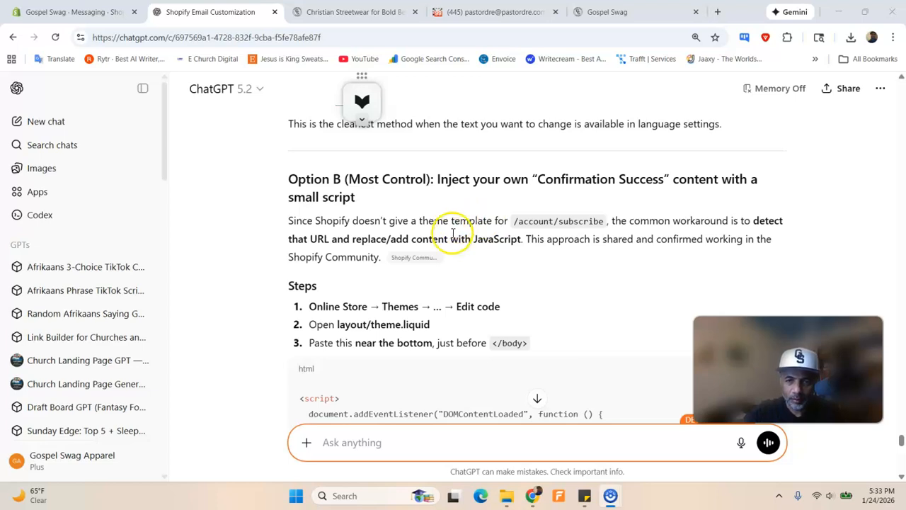
{"action": "scroll", "coordinate": [408, 232], "scroll_direction": "down", "scroll_amount": 2}
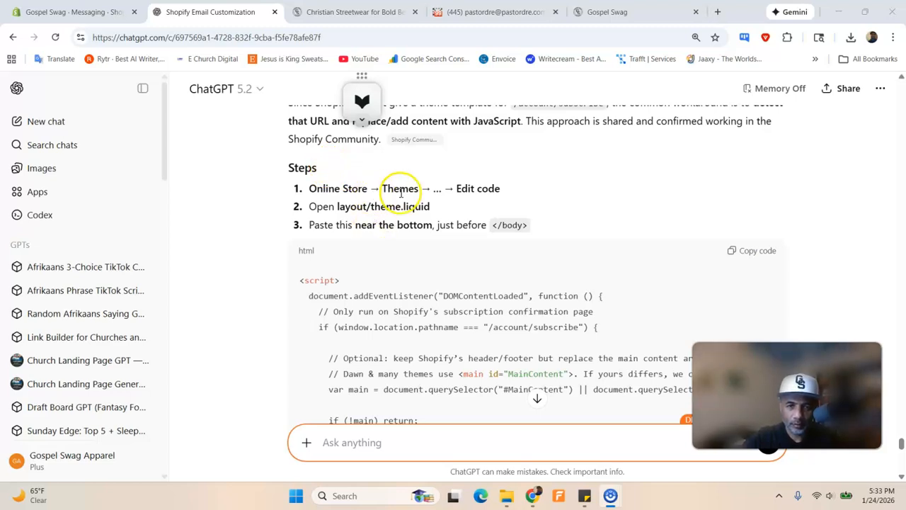
{"action": "left_click", "coordinate": [71, 12]}
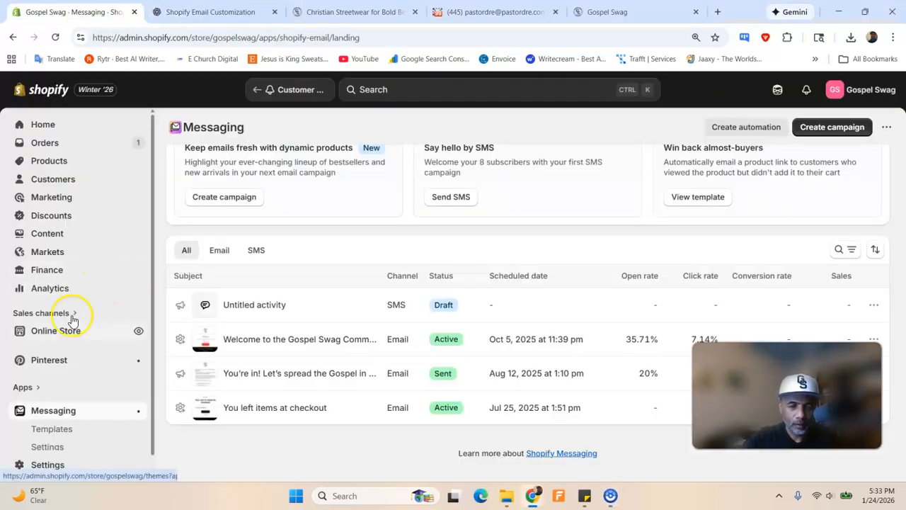
Open the current theme in the customizer from Online Store > Themes, checking ChatGPT's instructions
{"action": "left_click", "coordinate": [58, 332]}
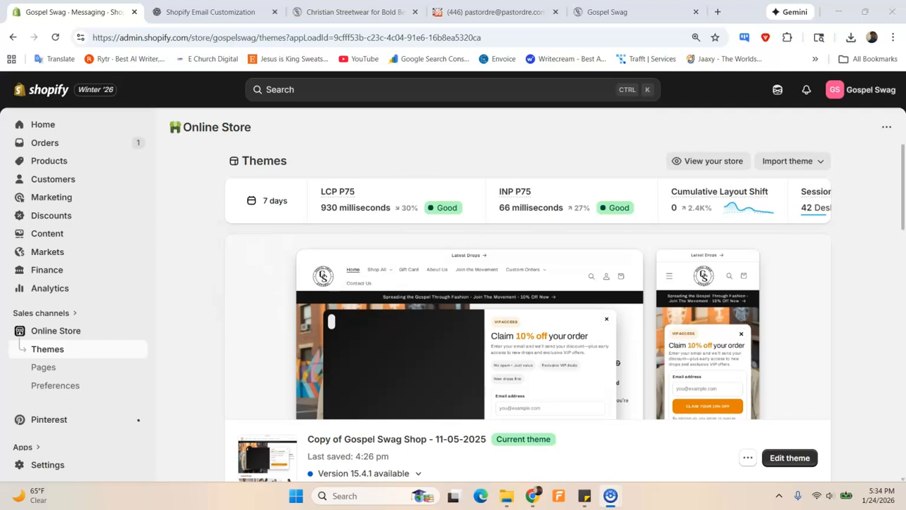
{"action": "scroll", "coordinate": [600, 309], "scroll_direction": "down", "scroll_amount": 2}
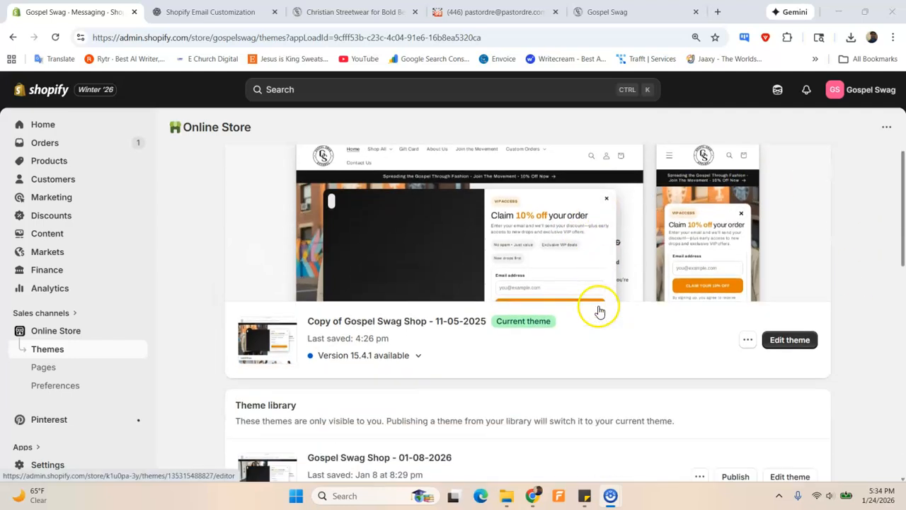
{"action": "left_click", "coordinate": [777, 343]}
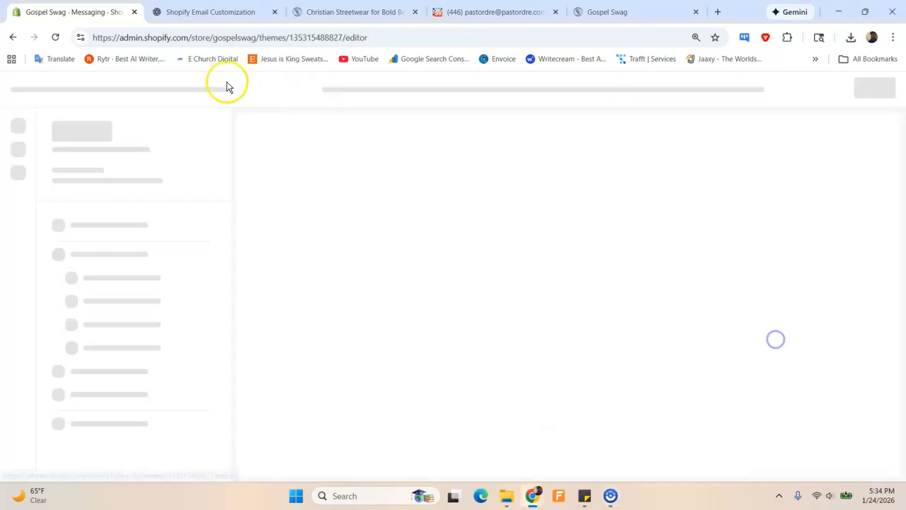
{"action": "left_click", "coordinate": [212, 12]}
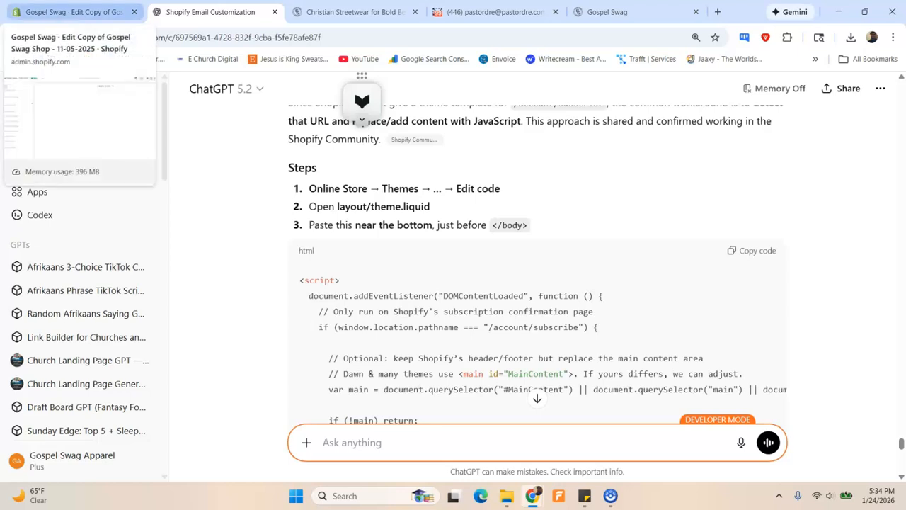
{"action": "left_click", "coordinate": [71, 12]}
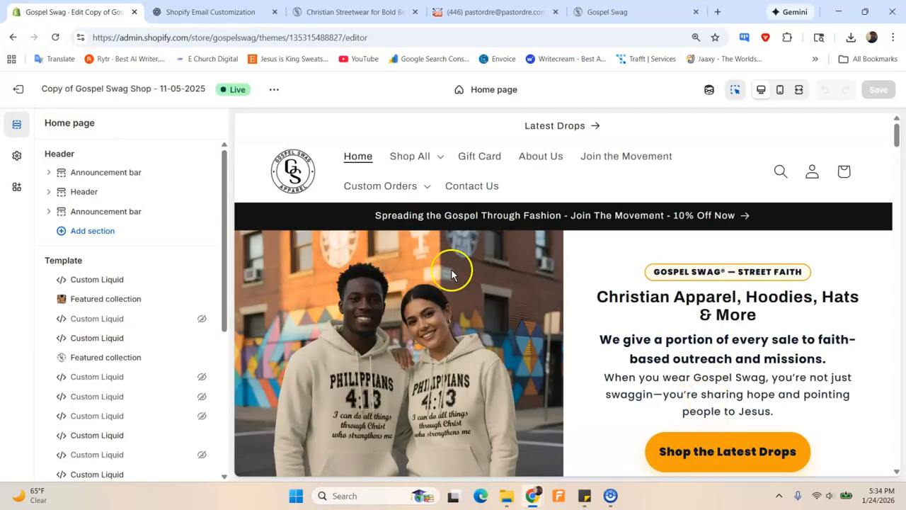
Exit the customizer and choose Edit code for Copy of Gospel Swag Shop - 11-05-2025
{"action": "left_click", "coordinate": [18, 90]}
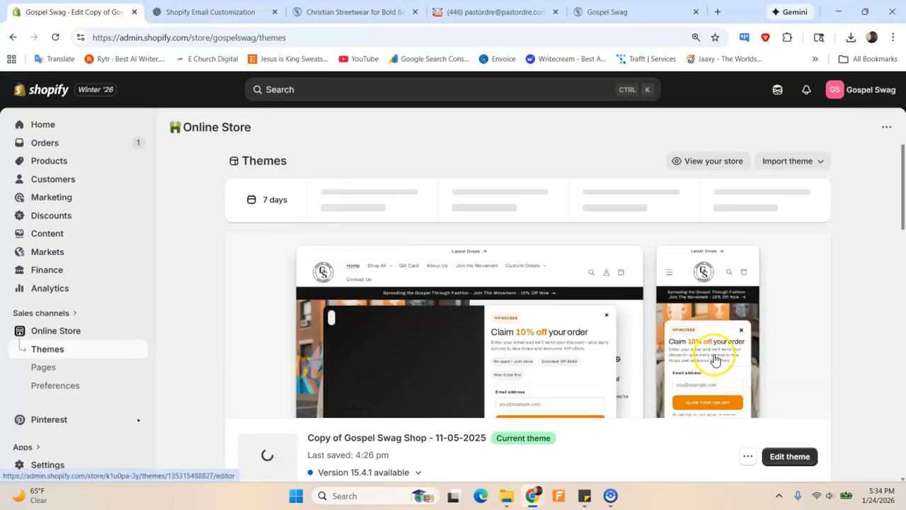
{"action": "scroll", "coordinate": [732, 369], "scroll_direction": "down", "scroll_amount": 3}
{"action": "left_click", "coordinate": [747, 225]}
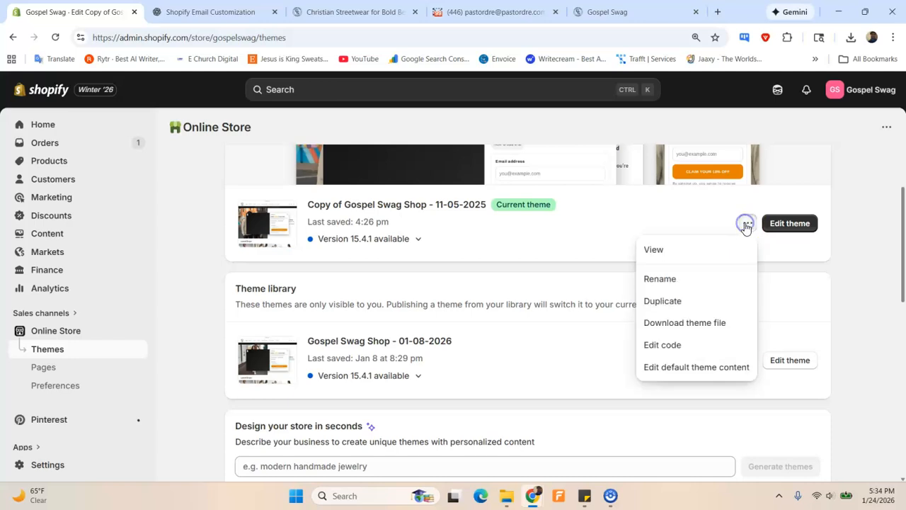
{"action": "left_click", "coordinate": [681, 345]}
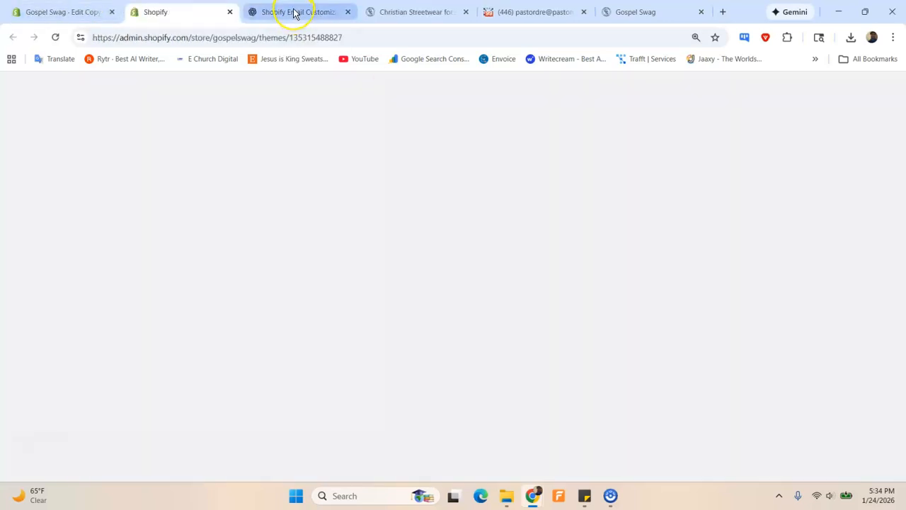
Review ChatGPT's /account/subscribe replacement script alongside theme.liquid in the code editor
{"action": "mouse_move", "coordinate": [294, 14]}
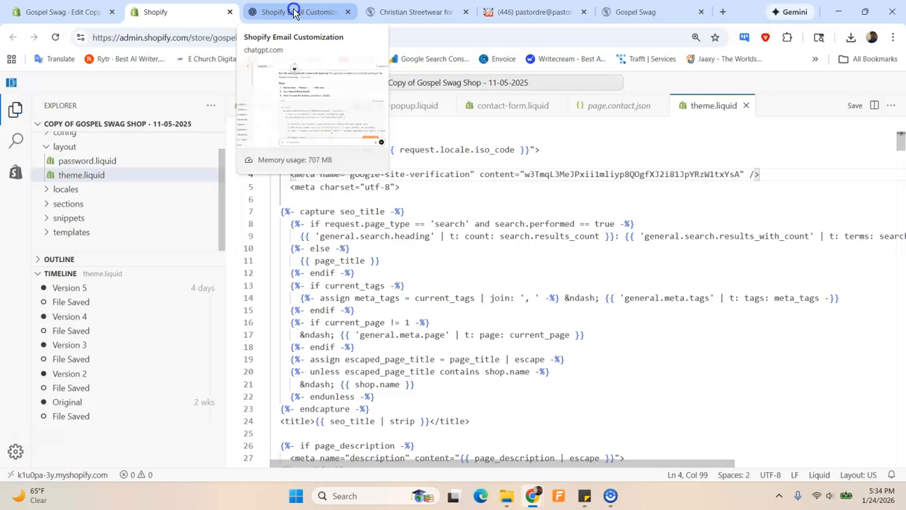
{"action": "left_click", "coordinate": [295, 13]}
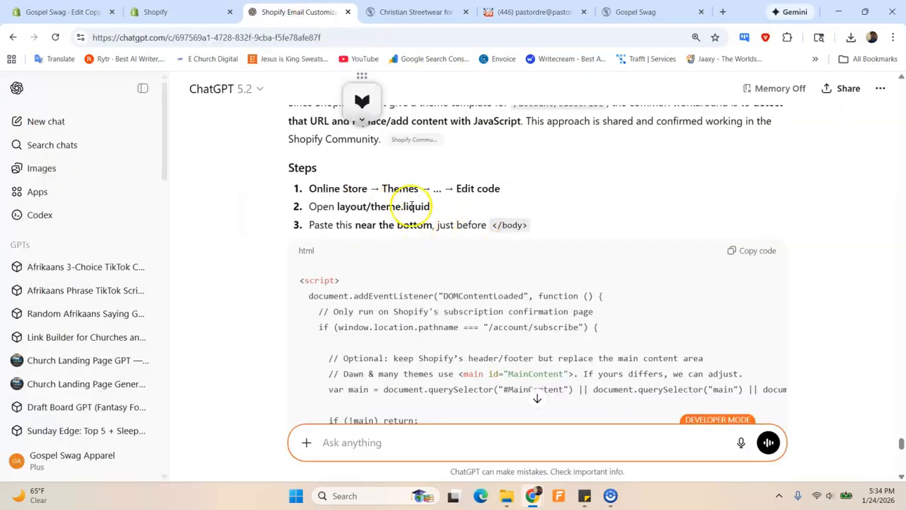
{"action": "left_click", "coordinate": [160, 11]}
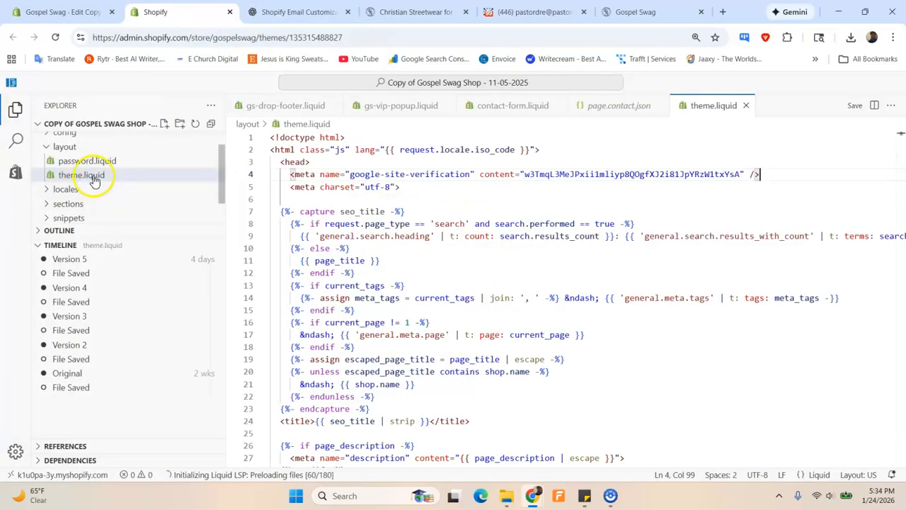
{"action": "left_click", "coordinate": [314, 13]}
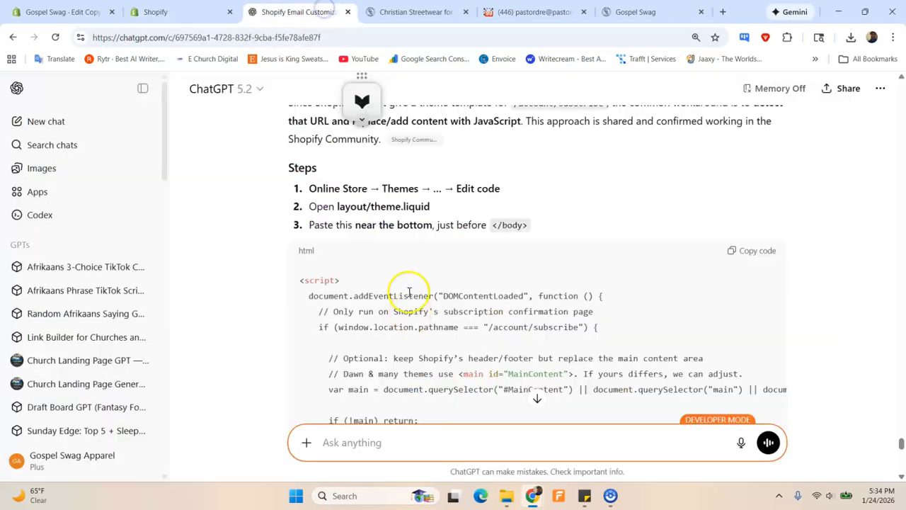
{"action": "scroll", "coordinate": [456, 245], "scroll_direction": "down", "scroll_amount": 1}
{"action": "scroll", "coordinate": [456, 244], "scroll_direction": "down", "scroll_amount": 6}
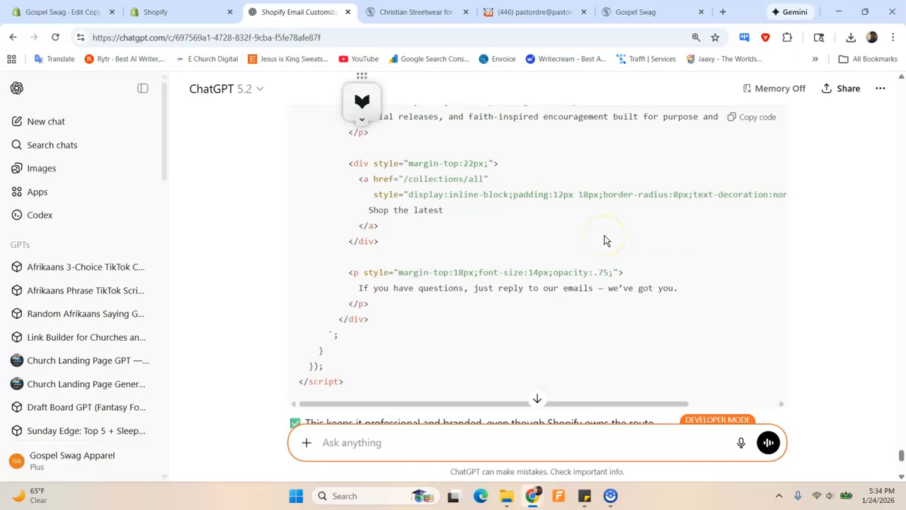
{"action": "scroll", "coordinate": [623, 218], "scroll_direction": "up", "scroll_amount": 3}
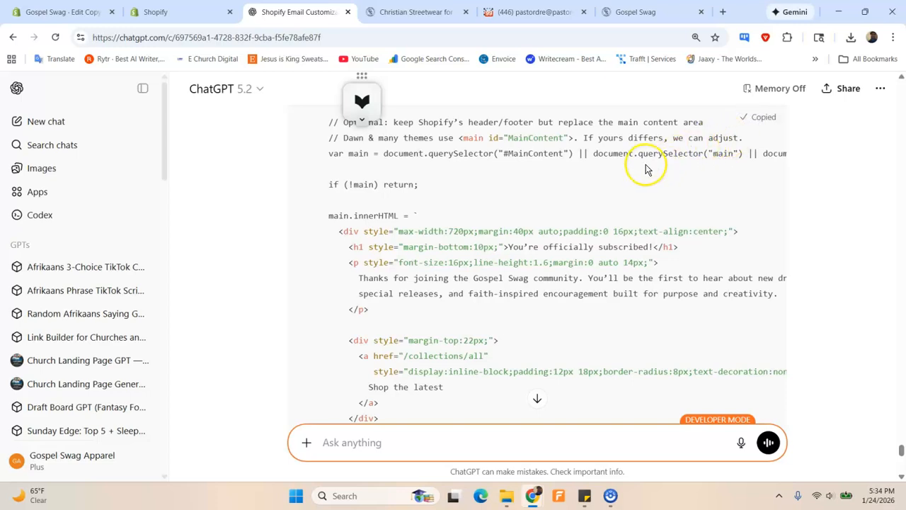
Paste the subscribe-page script into theme.liquid on empty line 434 above </body> and save
{"action": "left_click", "coordinate": [64, 11]}
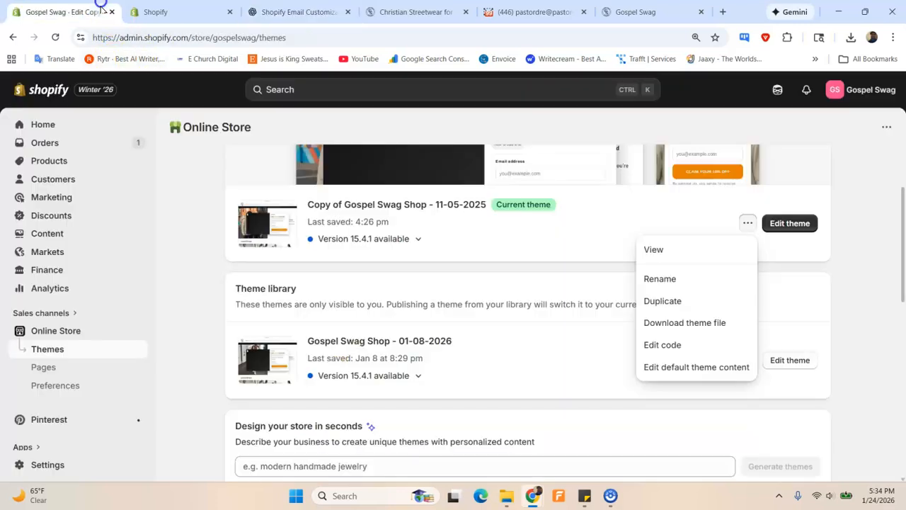
{"action": "left_click", "coordinate": [202, 12]}
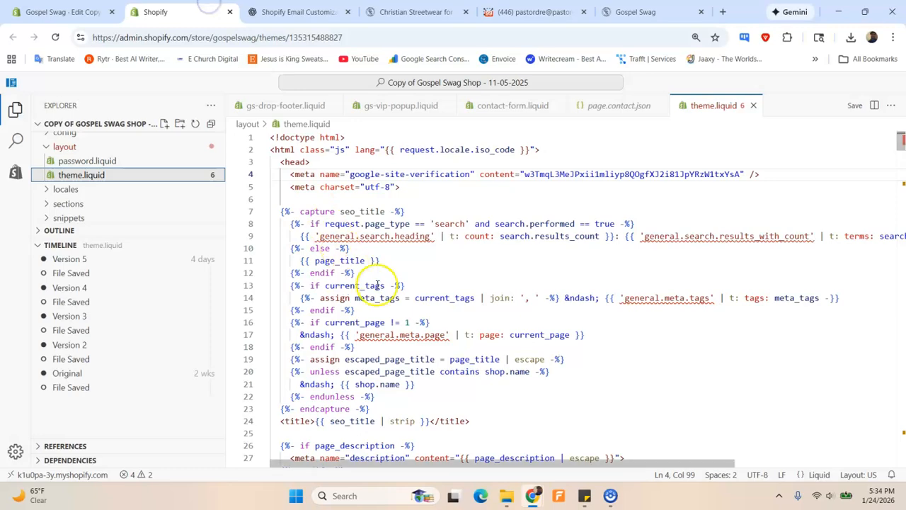
{"action": "scroll", "coordinate": [377, 283], "scroll_direction": "down", "scroll_amount": 4}
{"action": "scroll", "coordinate": [378, 284], "scroll_direction": "down", "scroll_amount": 15}
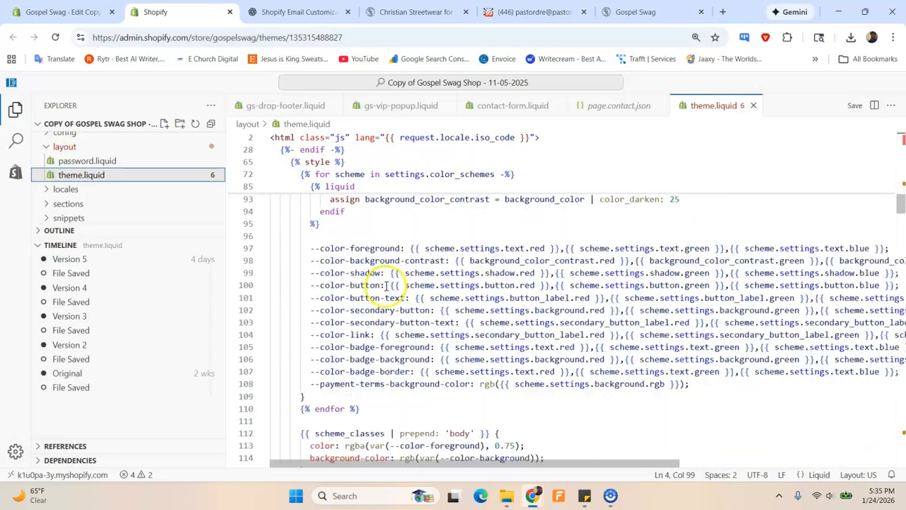
{"action": "left_click_drag", "start_coordinate": [901, 220], "coordinate": [901, 453]}
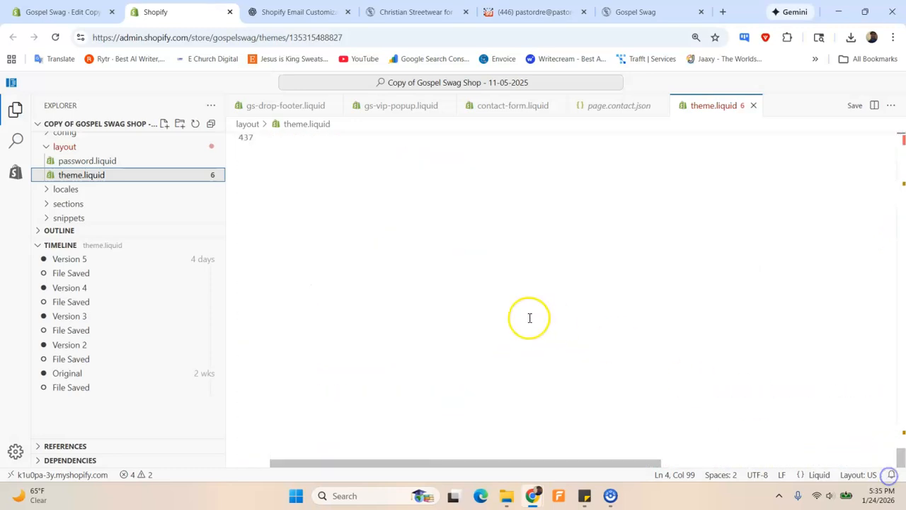
{"action": "left_click", "coordinate": [366, 246]}
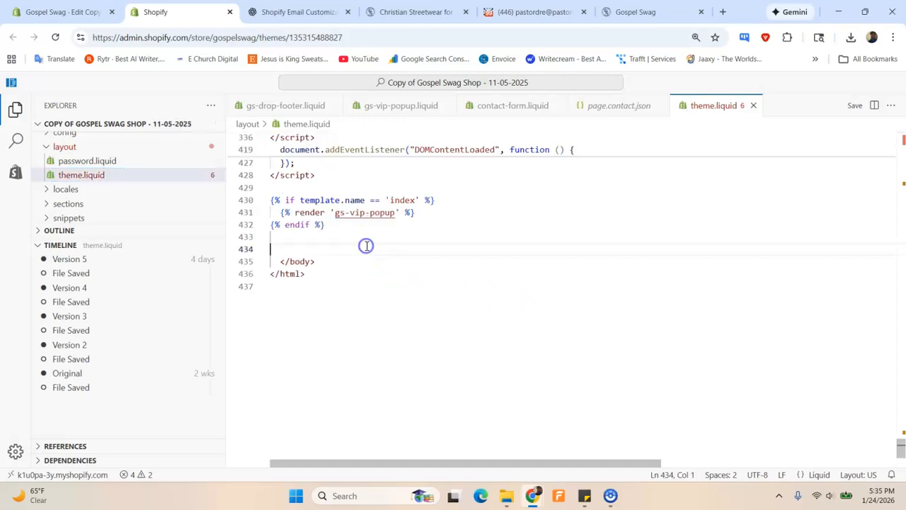
{"action": "key", "text": "ctrl+v"}
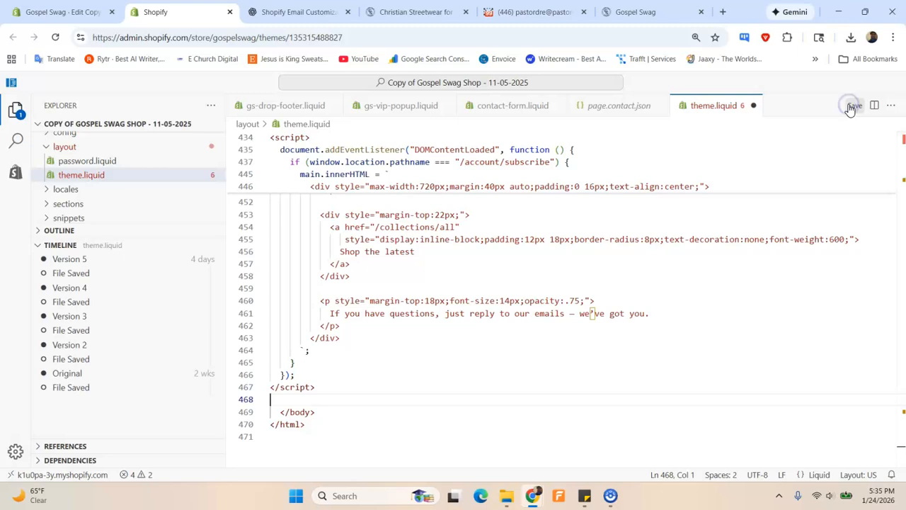
{"action": "left_click", "coordinate": [334, 14]}
{"action": "scroll", "coordinate": [445, 301], "scroll_direction": "down", "scroll_amount": 1}
{"action": "scroll", "coordinate": [445, 300], "scroll_direction": "down", "scroll_amount": 8}
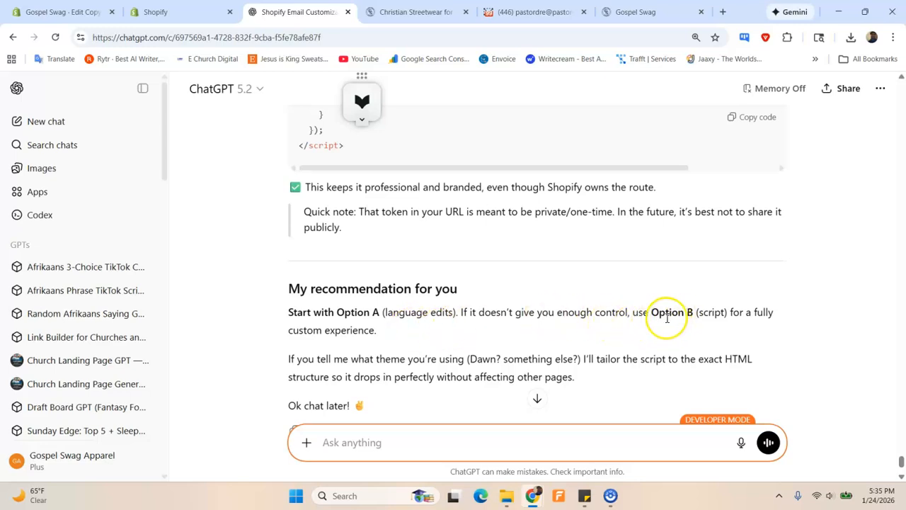
{"action": "scroll", "coordinate": [441, 325], "scroll_direction": "down", "scroll_amount": 2}
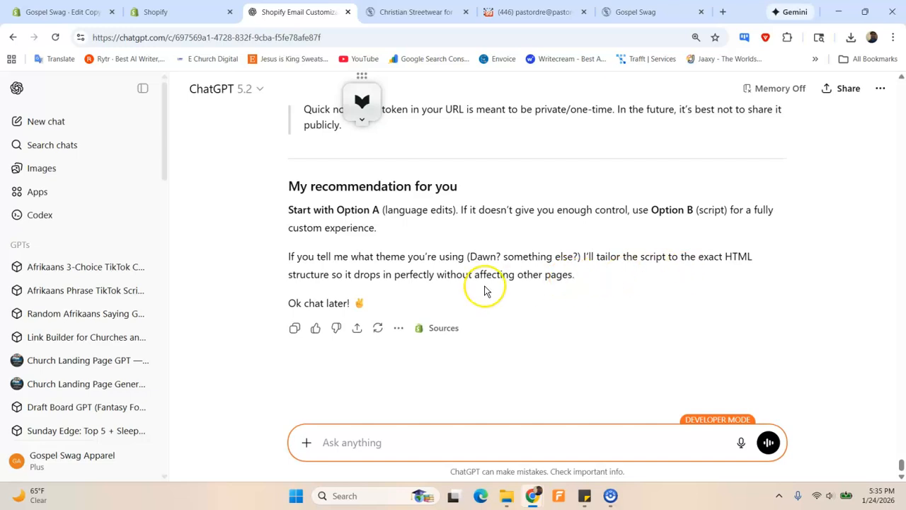
{"action": "scroll", "coordinate": [485, 290], "scroll_direction": "up", "scroll_amount": 10}
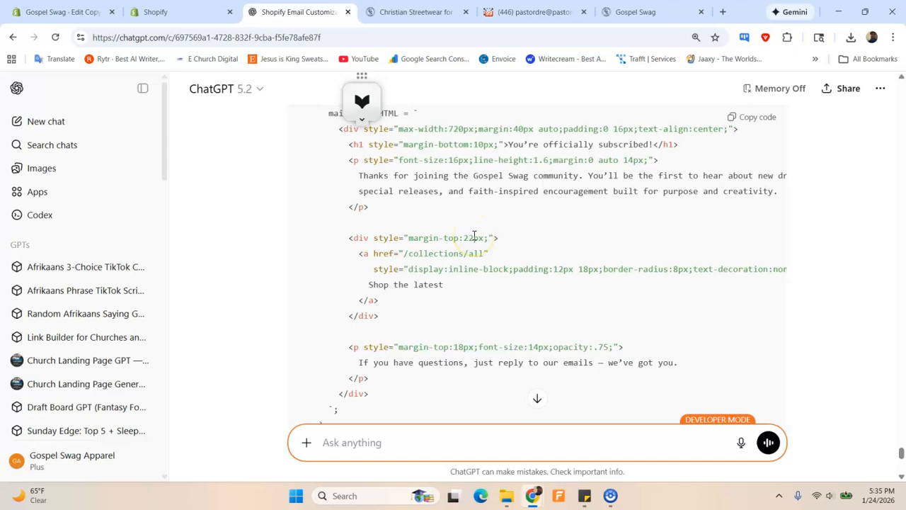
Reload the store's /account/subscribe page to show 'You're officially subscribed!', then return to ChatGPT
{"action": "left_click", "coordinate": [629, 11]}
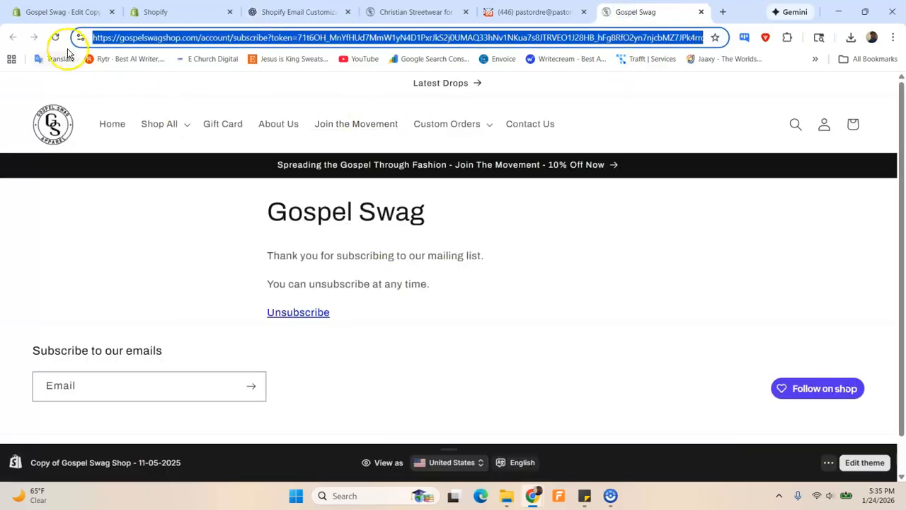
{"action": "left_click", "coordinate": [56, 37]}
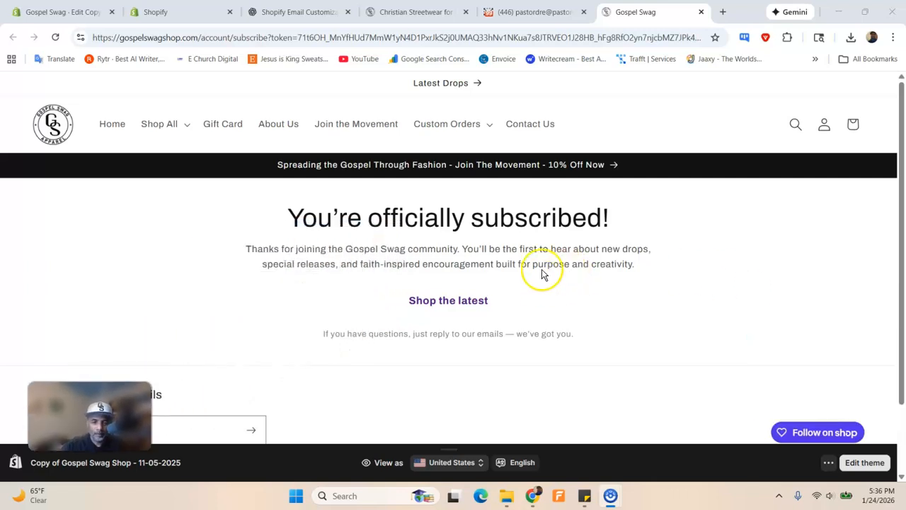
{"action": "left_click", "coordinate": [276, 12]}
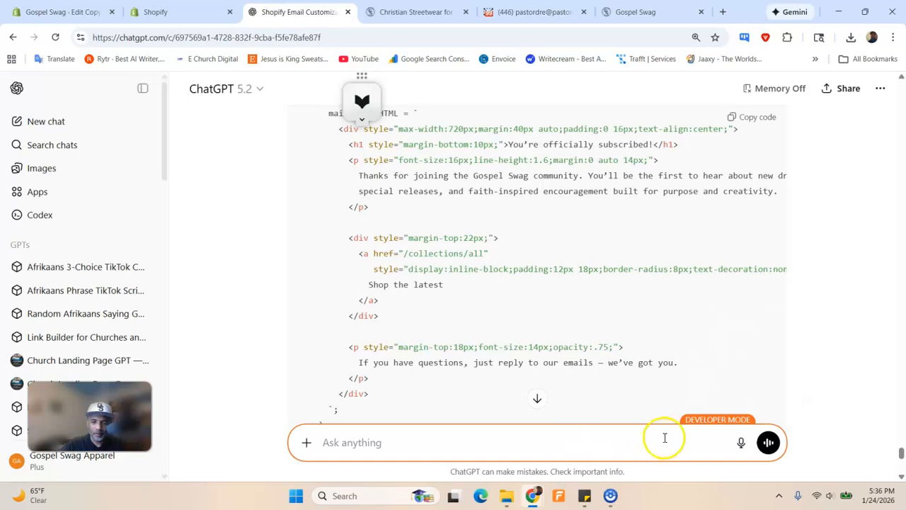
Dictate and send a request for a bold welcome line with the WELCOME10 discount code
{"action": "left_click", "coordinate": [742, 443]}
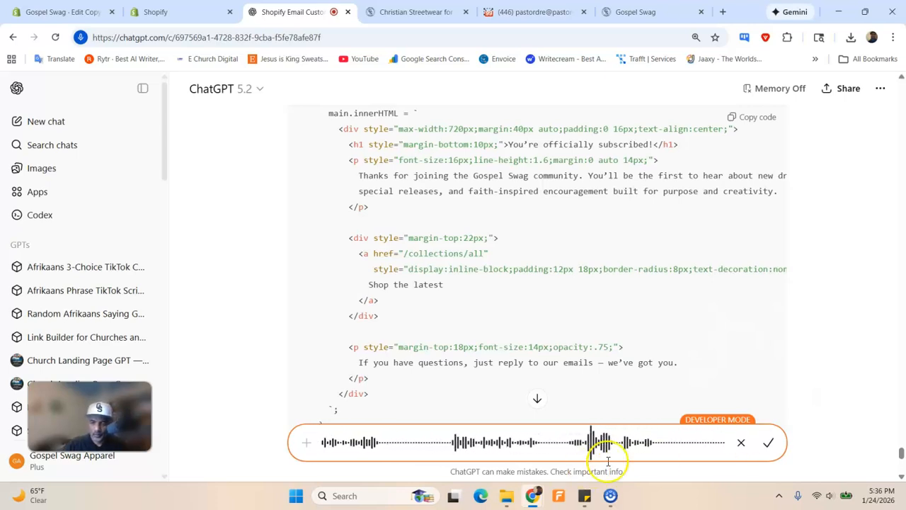
{"action": "left_click", "coordinate": [766, 443]}
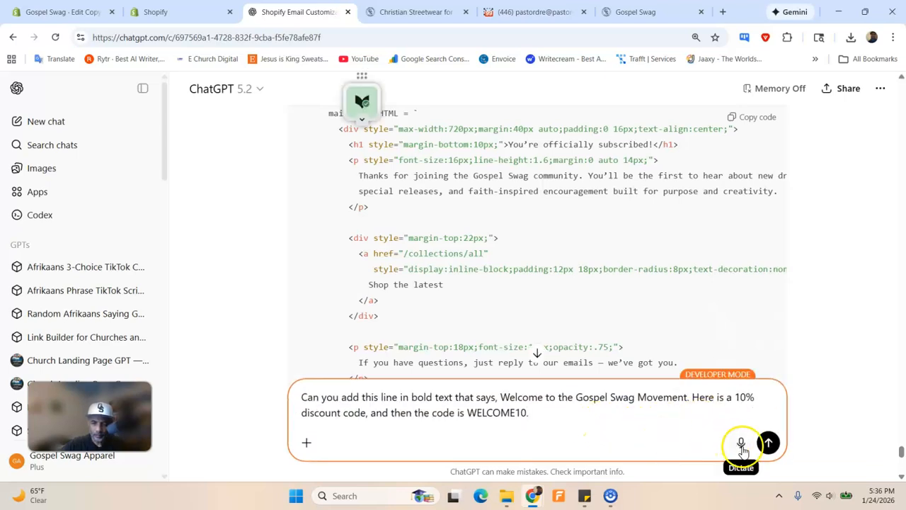
{"action": "key", "text": "Return"}
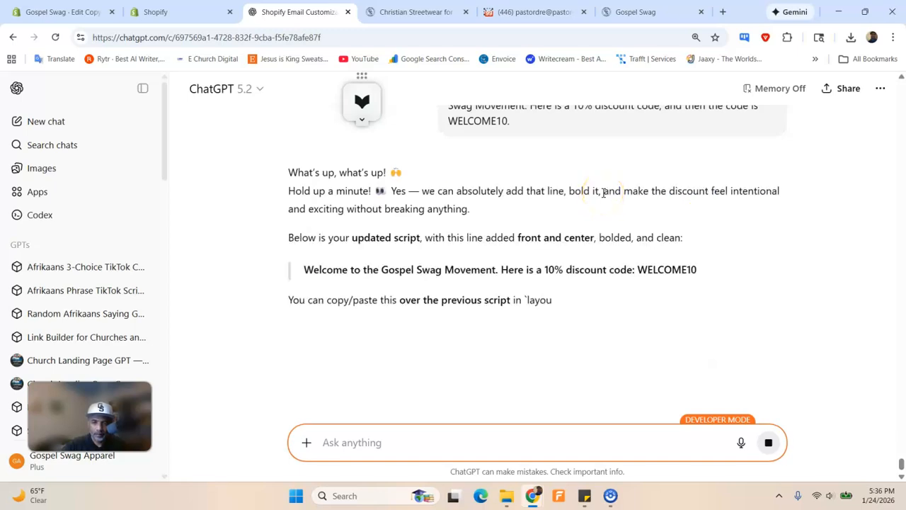
Copy ChatGPT's updated subscribe-page script containing the WELCOME10 line
{"action": "scroll", "coordinate": [559, 222], "scroll_direction": "down", "scroll_amount": 3}
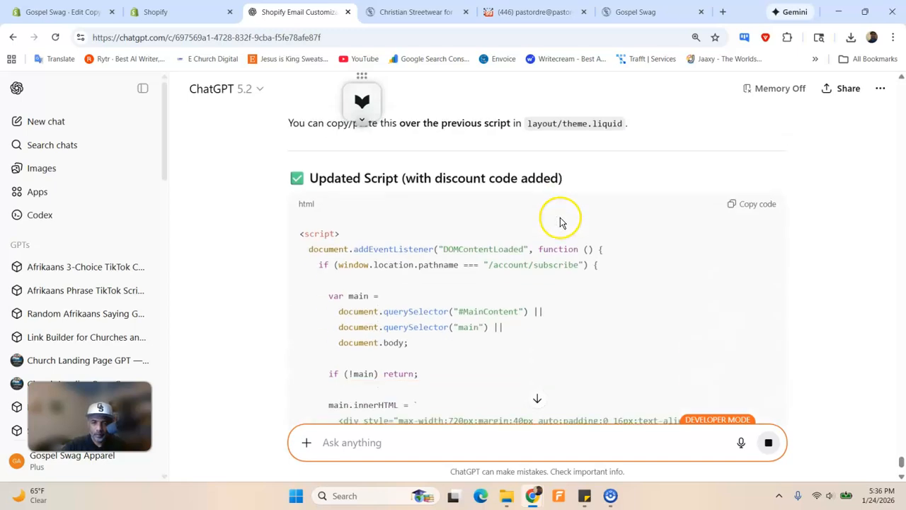
{"action": "scroll", "coordinate": [560, 218], "scroll_direction": "down", "scroll_amount": 7}
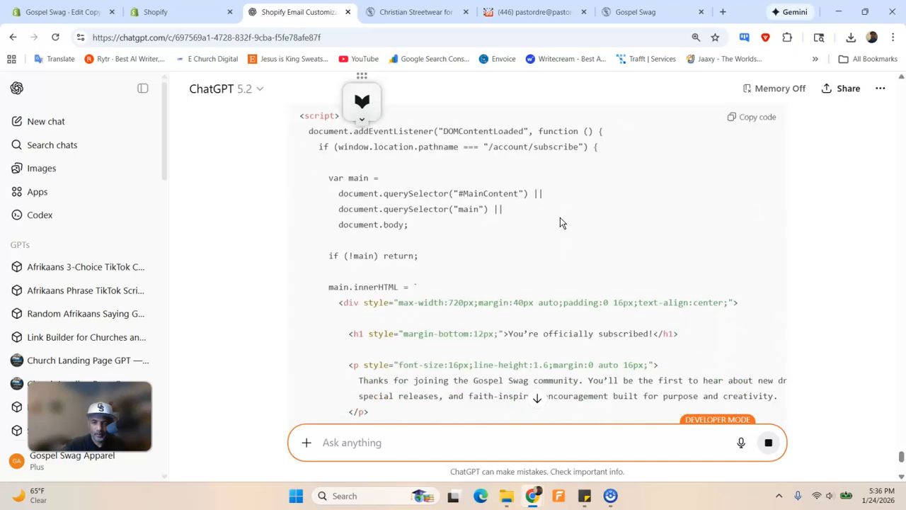
{"action": "scroll", "coordinate": [563, 217], "scroll_direction": "down", "scroll_amount": 4}
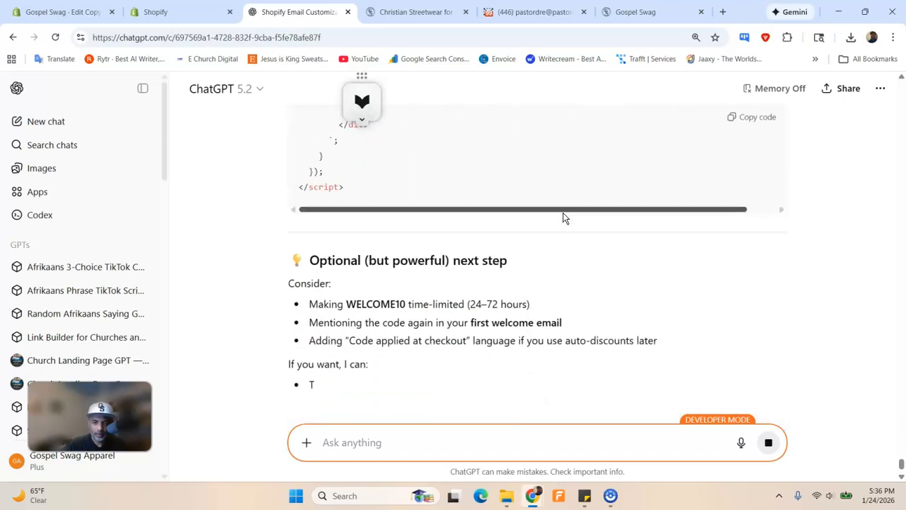
{"action": "left_click", "coordinate": [501, 237]}
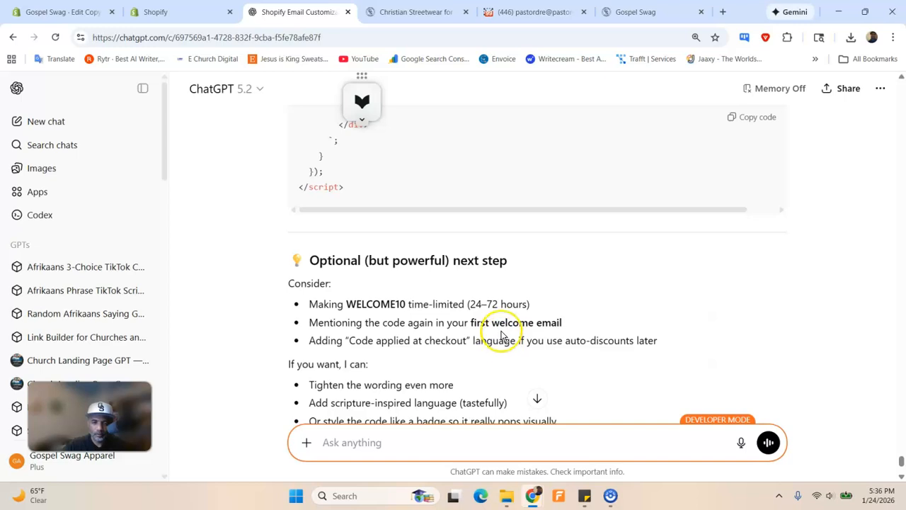
{"action": "scroll", "coordinate": [500, 326], "scroll_direction": "up", "scroll_amount": 2}
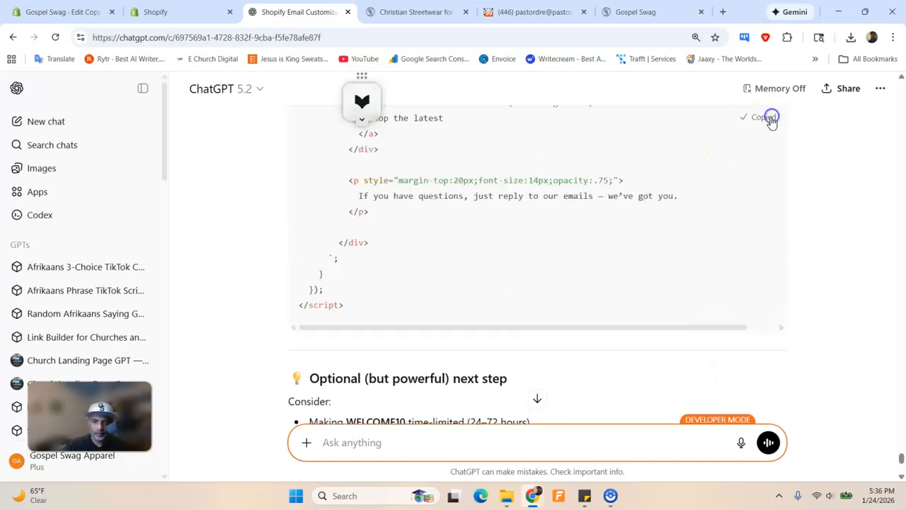
{"action": "left_click", "coordinate": [64, 12]}
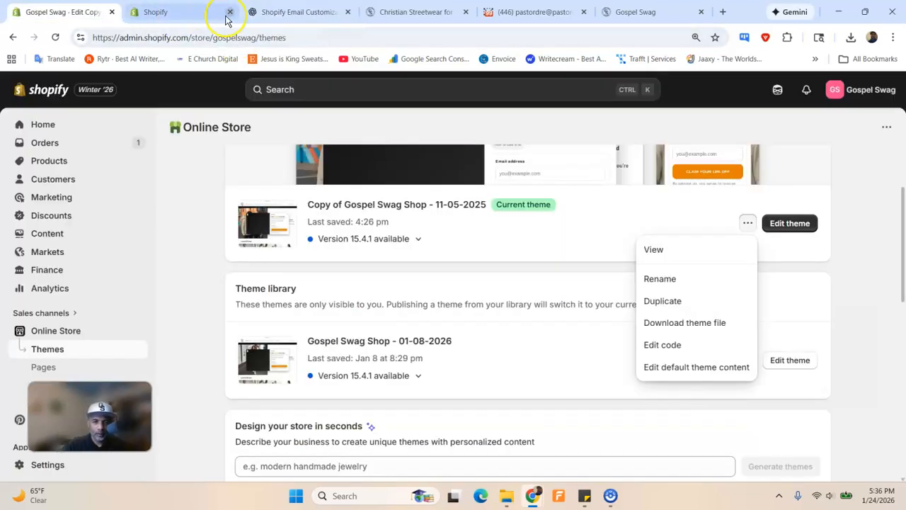
Swap the old script block in theme.liquid for the WELCOME10 version and save as Version 7
{"action": "left_click", "coordinate": [190, 12]}
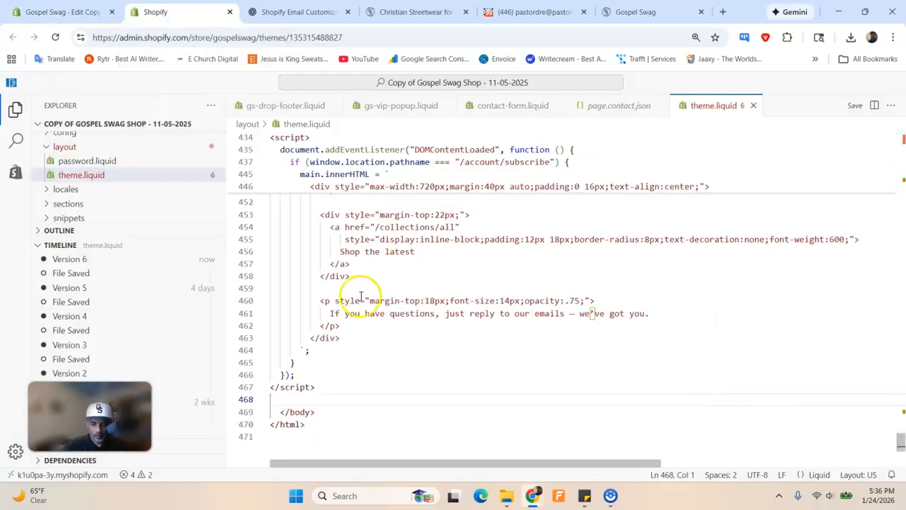
{"action": "scroll", "coordinate": [355, 312], "scroll_direction": "down", "scroll_amount": 1}
{"action": "left_click_drag", "start_coordinate": [343, 358], "coordinate": [260, 200]}
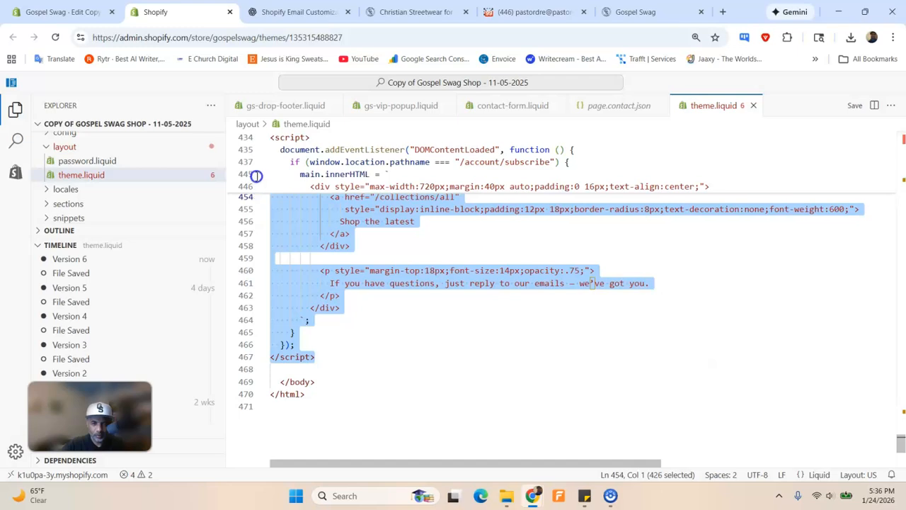
{"action": "left_click_drag", "start_coordinate": [260, 132], "coordinate": [279, 253]}
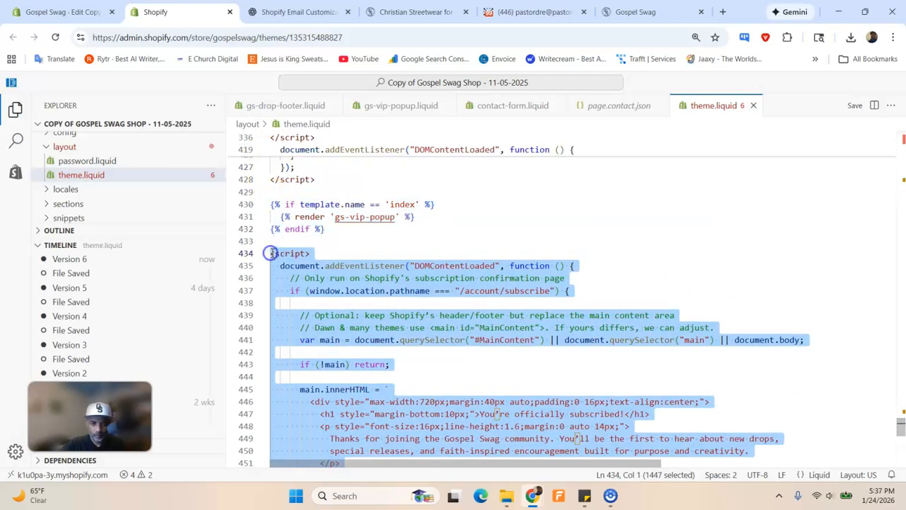
{"action": "scroll", "coordinate": [305, 263], "scroll_direction": "down", "scroll_amount": 7}
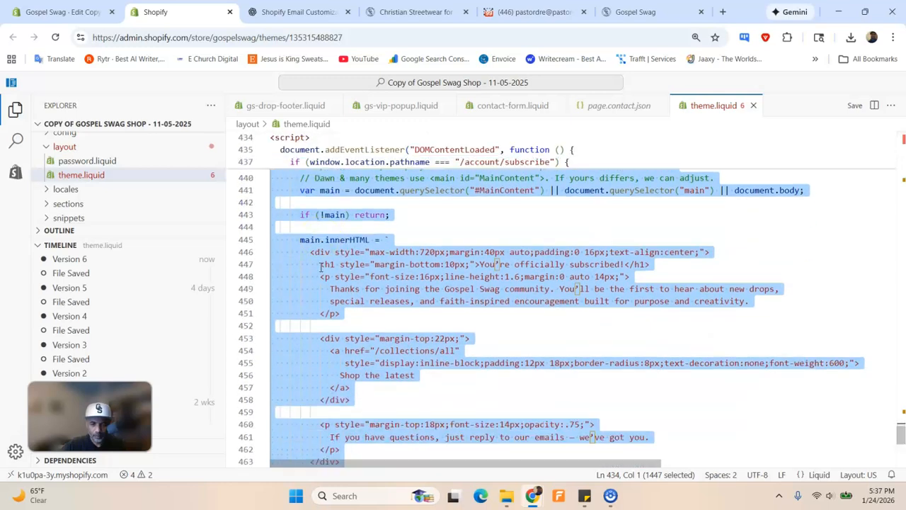
{"action": "scroll", "coordinate": [321, 264], "scroll_direction": "down", "scroll_amount": 1}
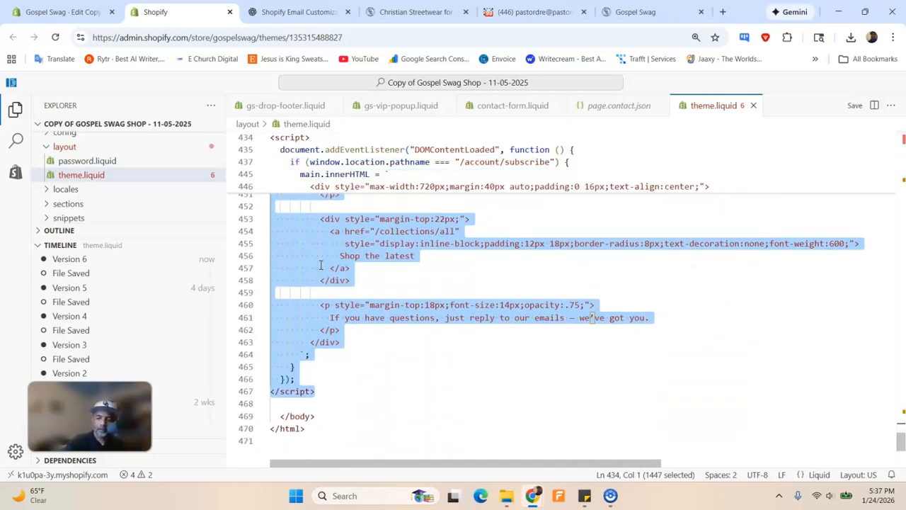
{"action": "key", "text": "Delete"}
{"action": "key", "text": "ctrl+v"}
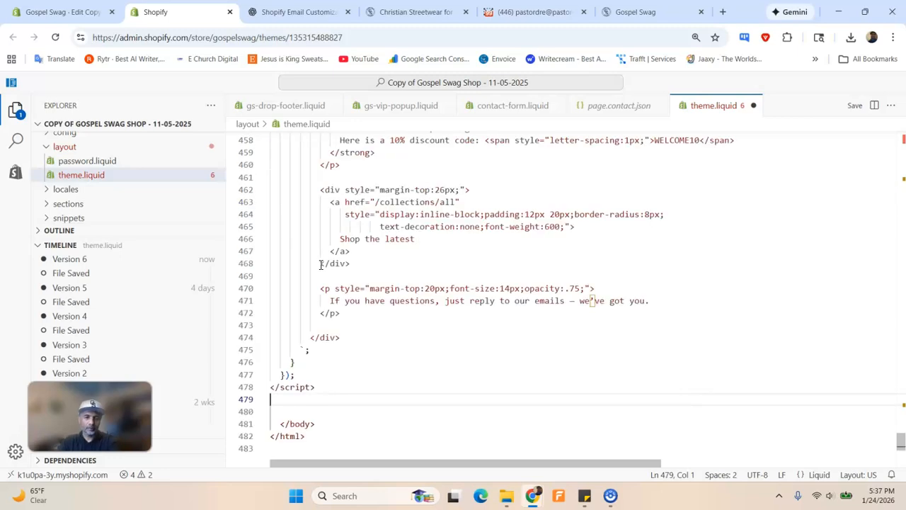
{"action": "left_click", "coordinate": [855, 105]}
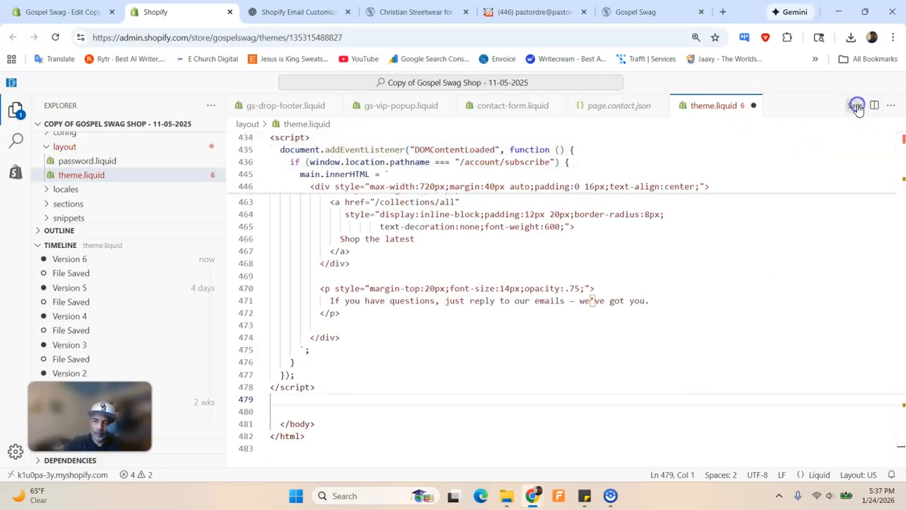
Go to the Gospel Swag subscribe page and scroll to check the bold 10% WELCOME10 welcome line
{"action": "left_click", "coordinate": [304, 10]}
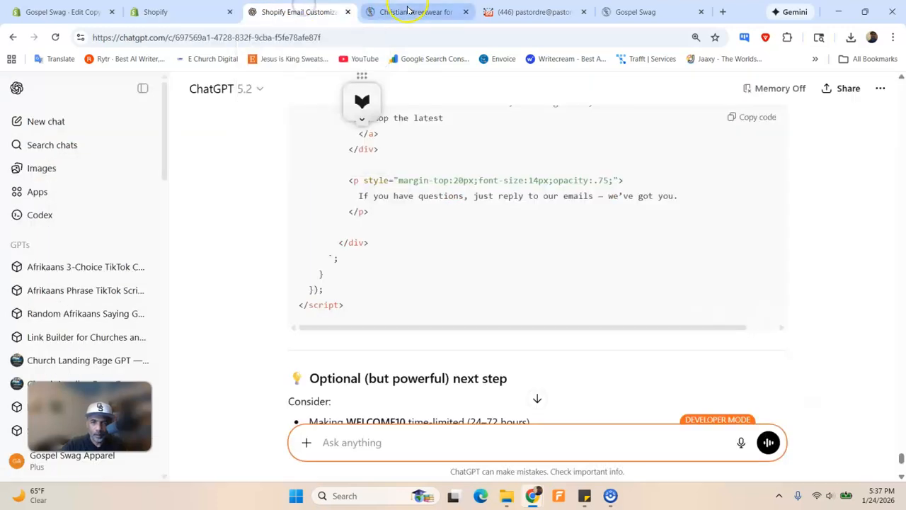
{"action": "left_click", "coordinate": [411, 11]}
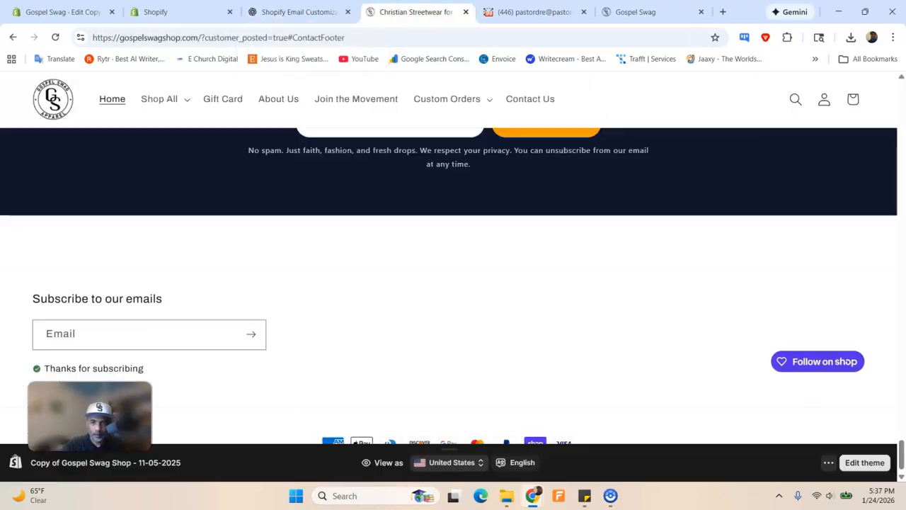
{"action": "left_click", "coordinate": [633, 11]}
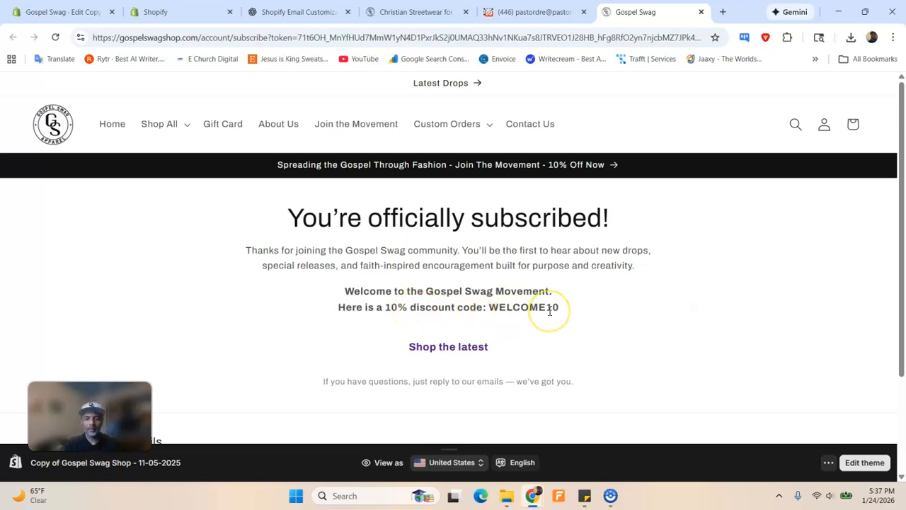
{"action": "scroll", "coordinate": [548, 310], "scroll_direction": "down", "scroll_amount": 1}
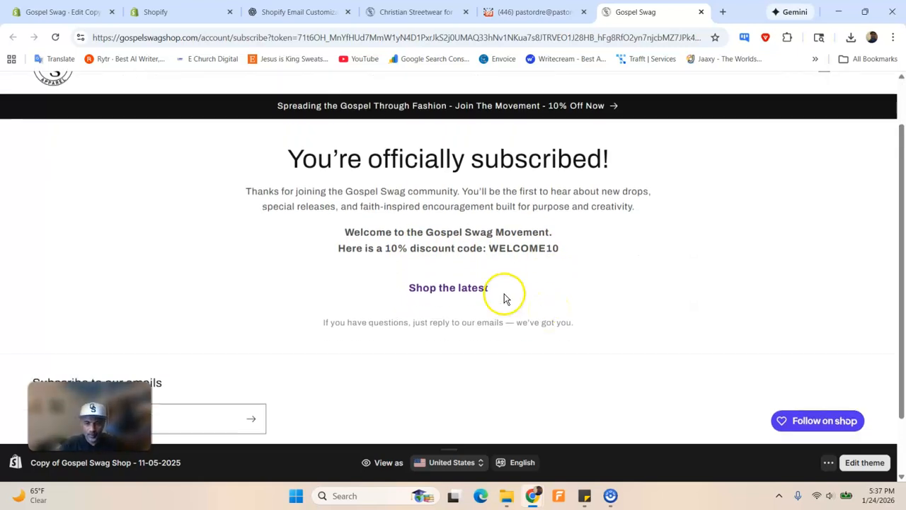
{"action": "scroll", "coordinate": [504, 298], "scroll_direction": "down", "scroll_amount": 1}
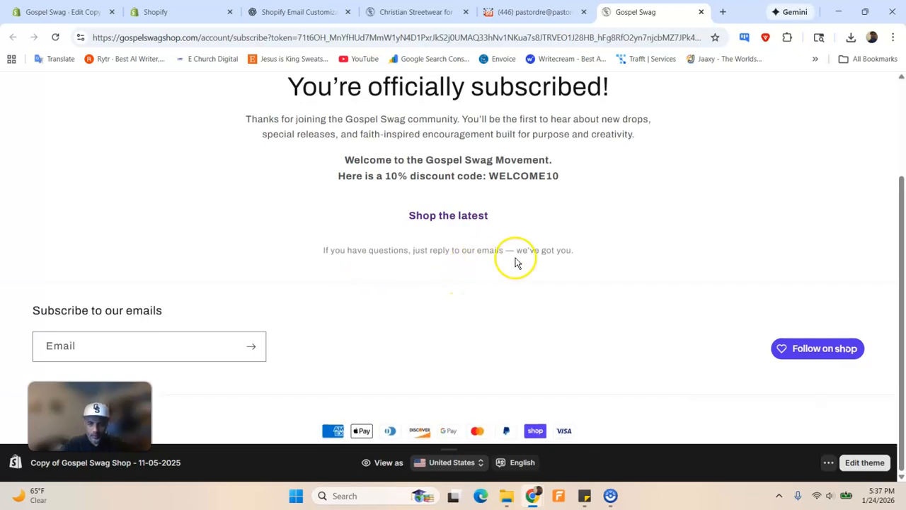
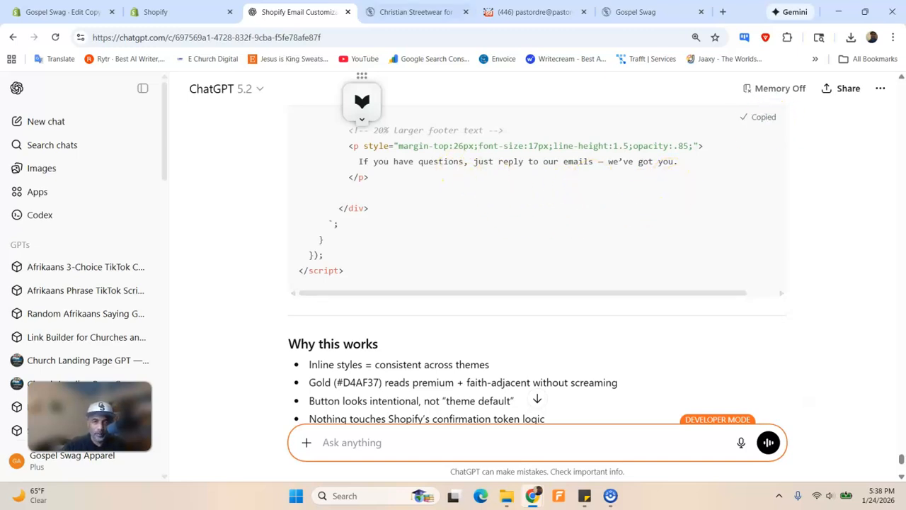
Replace theme.liquid's old subscribe-page script with the new version that has 20% larger footer text
{"action": "left_click", "coordinate": [67, 13]}
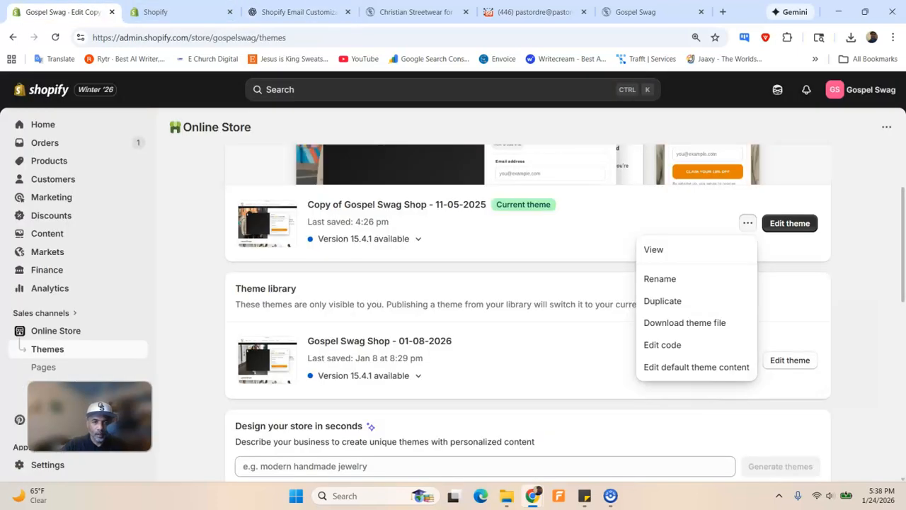
{"action": "left_click", "coordinate": [159, 12]}
{"action": "left_click_drag", "start_coordinate": [358, 386], "coordinate": [246, 188]}
{"action": "left_click_drag", "start_coordinate": [251, 137], "coordinate": [267, 182]}
{"action": "key", "text": "BackSpace"}
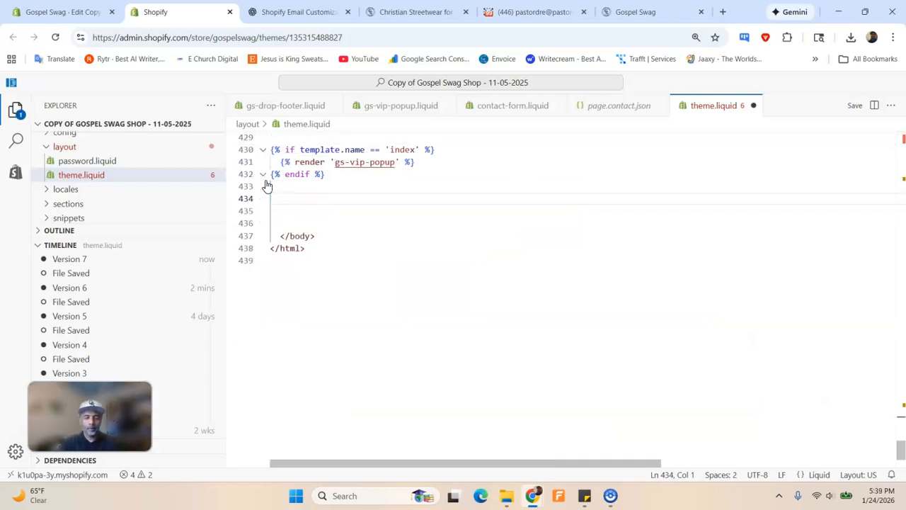
{"action": "key", "text": "ctrl+v"}
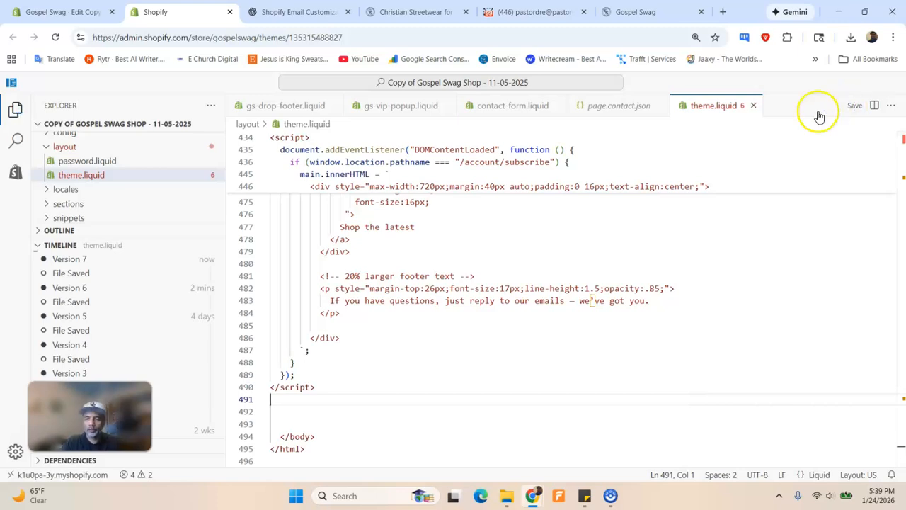
{"action": "left_click", "coordinate": [665, 17]}
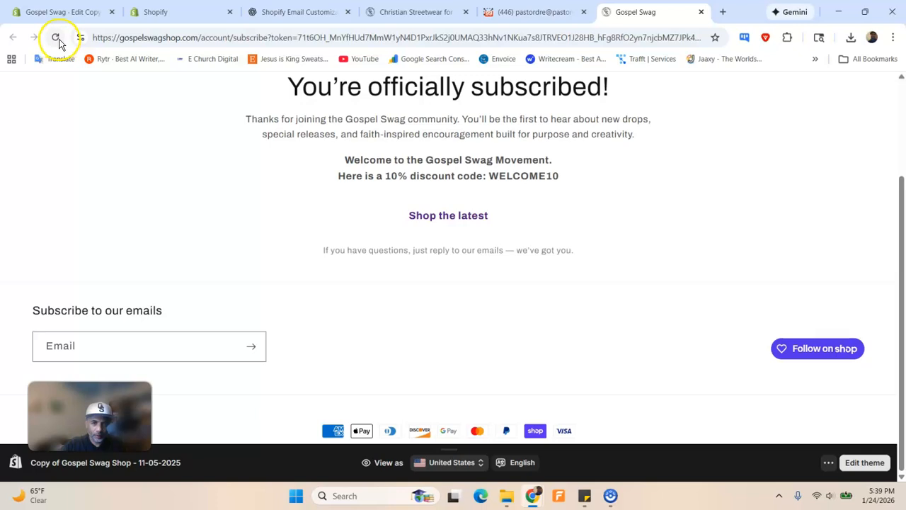
Reload the Gospel Swag subscribed page and scroll to review the WELCOME10 line and gold button
{"action": "left_click", "coordinate": [58, 39]}
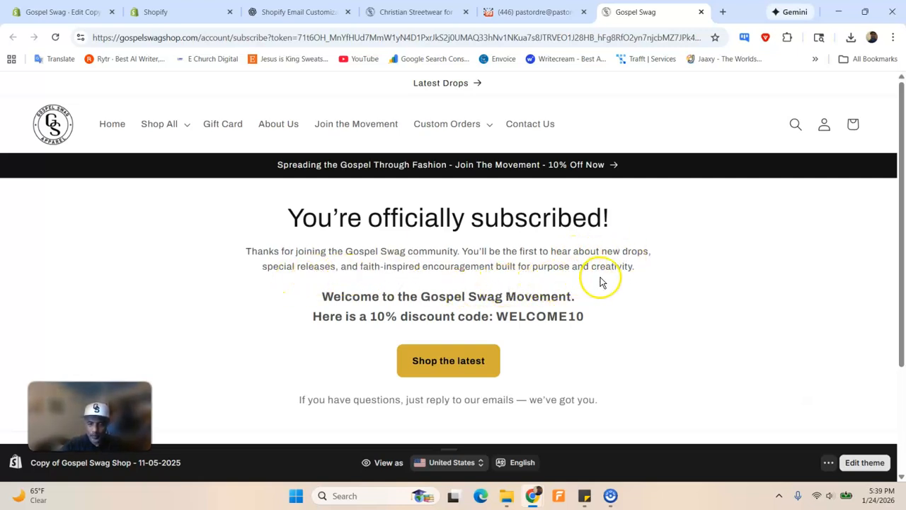
{"action": "scroll", "coordinate": [599, 276], "scroll_direction": "down", "scroll_amount": 1}
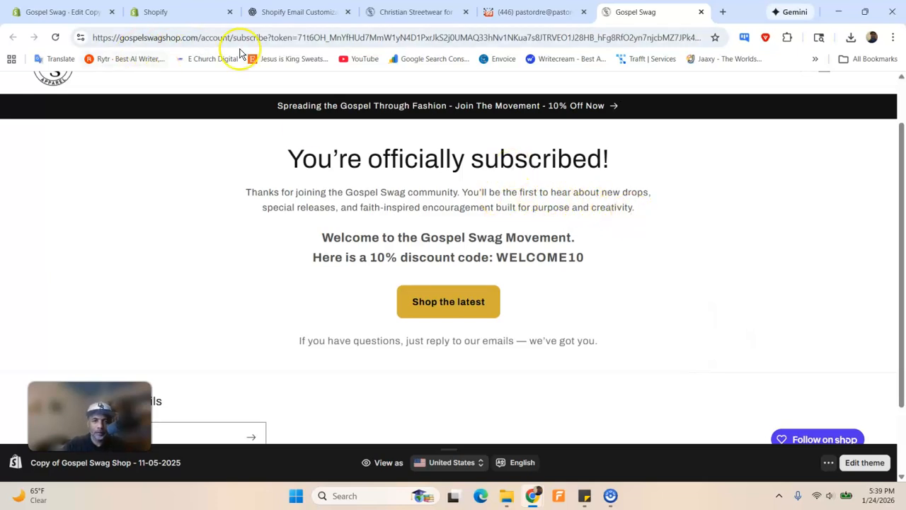
Begin dictating a new ChatGPT request while checking the subscribed page's current wording
{"action": "left_click", "coordinate": [284, 15]}
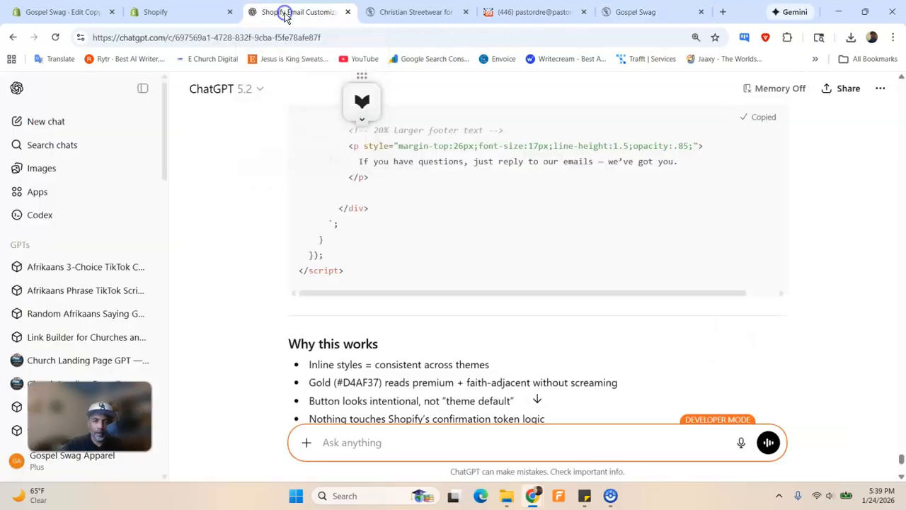
{"action": "left_click", "coordinate": [741, 442]}
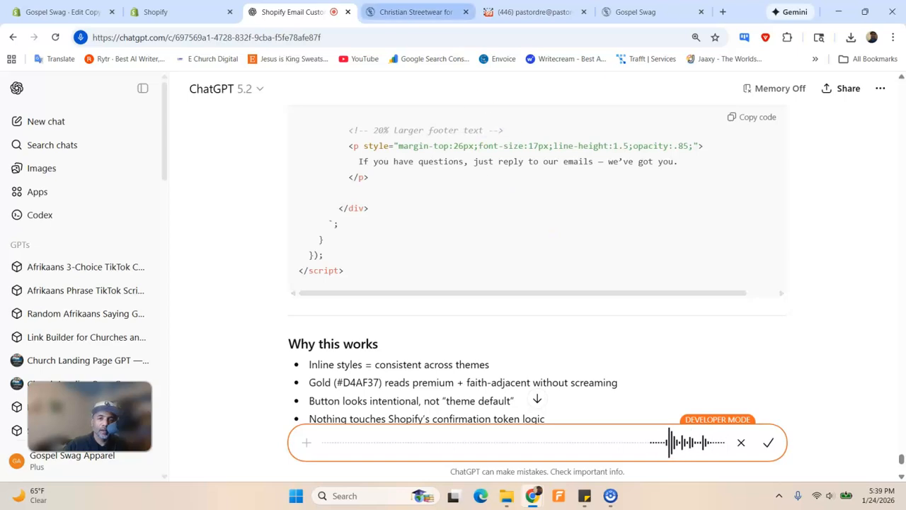
{"action": "key", "text": "ctrl+Tab"}
{"action": "scroll", "coordinate": [424, 236], "scroll_direction": "up", "scroll_amount": 4}
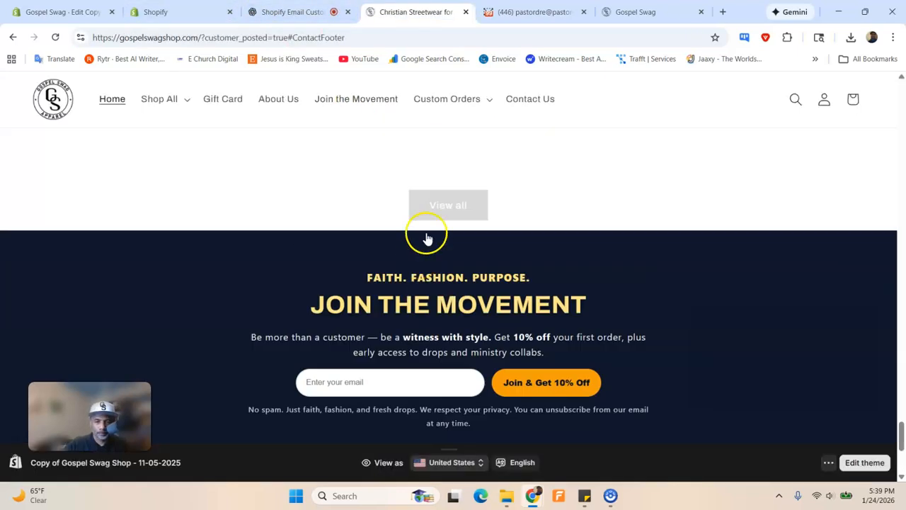
{"action": "left_click", "coordinate": [626, 12]}
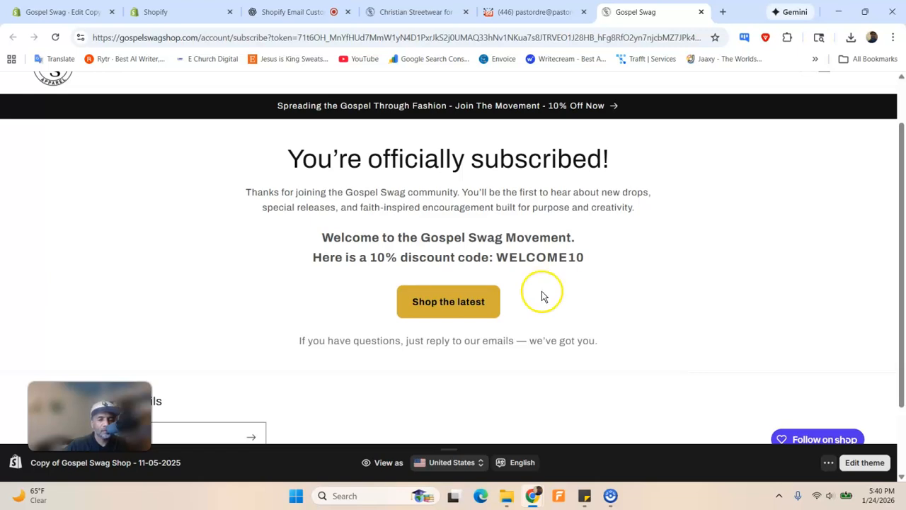
Finish and send the request for Movement wording with a 15% larger paragraph
{"action": "left_click", "coordinate": [291, 12]}
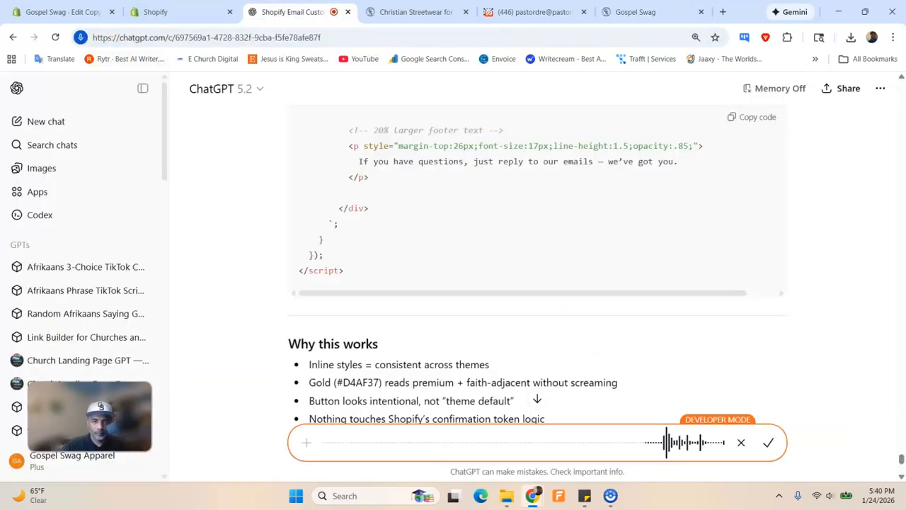
{"action": "left_click", "coordinate": [771, 444]}
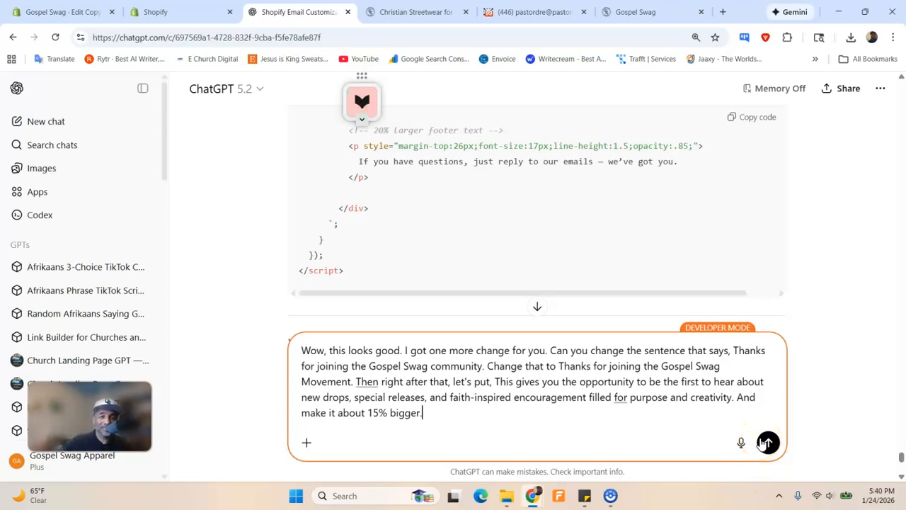
{"action": "left_click", "coordinate": [769, 443]}
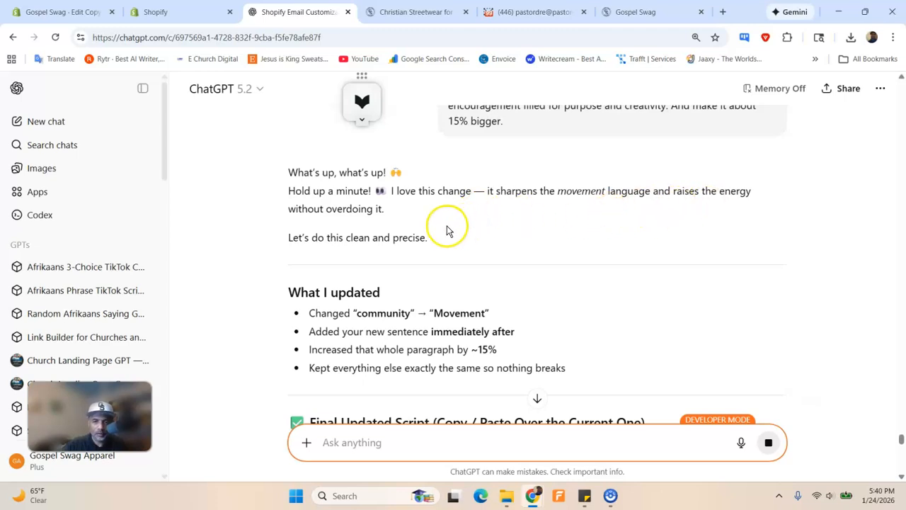
Review ChatGPT's reply and copy the final updated subscribe-page script
{"action": "scroll", "coordinate": [446, 230], "scroll_direction": "down", "scroll_amount": 3}
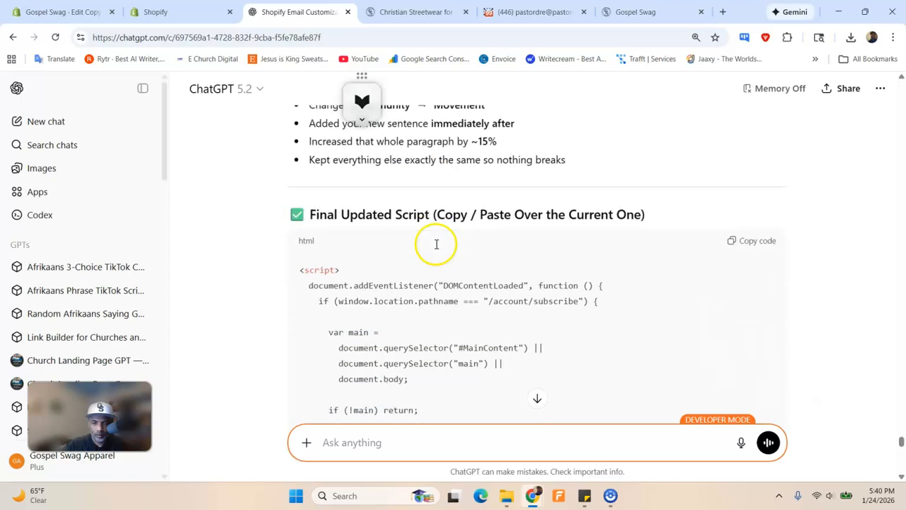
{"action": "scroll", "coordinate": [436, 244], "scroll_direction": "down", "scroll_amount": 6}
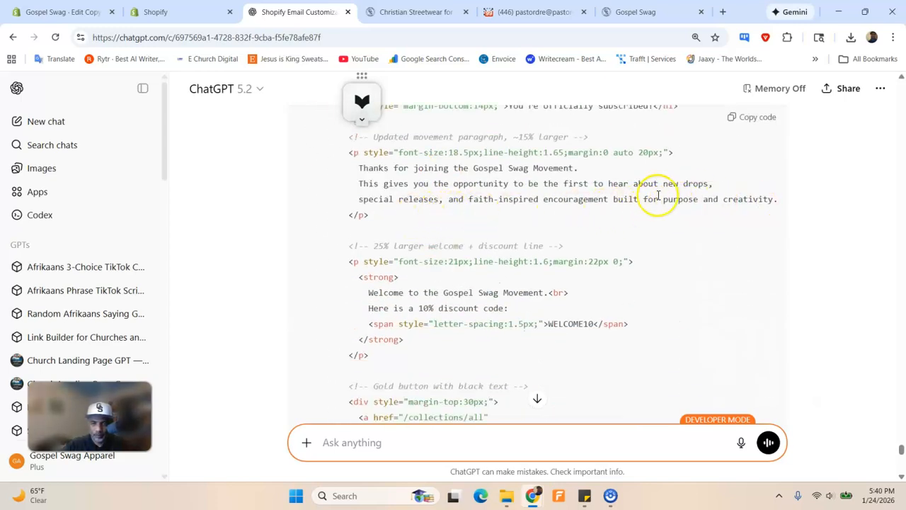
{"action": "scroll", "coordinate": [632, 210], "scroll_direction": "up", "scroll_amount": 2}
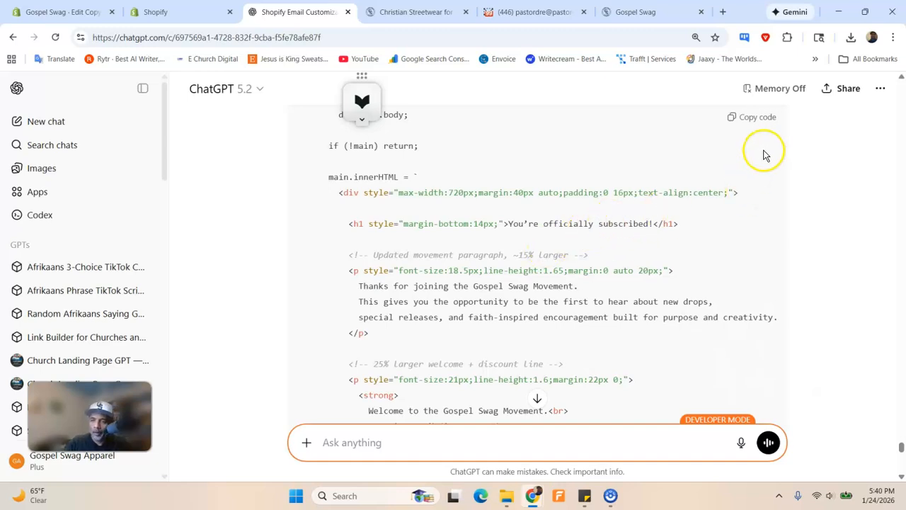
{"action": "left_click", "coordinate": [769, 118]}
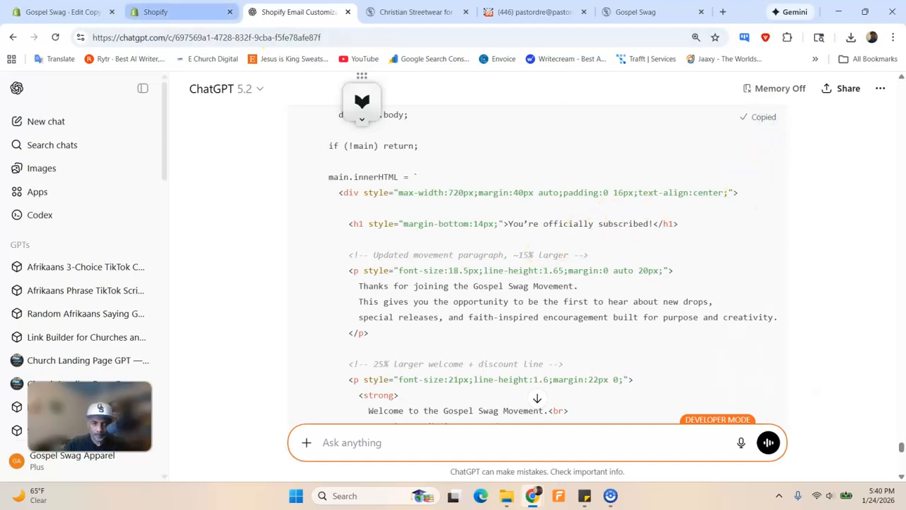
Paste the Movement script over the old script block in theme.liquid and save as Version 9
{"action": "left_click", "coordinate": [156, 12]}
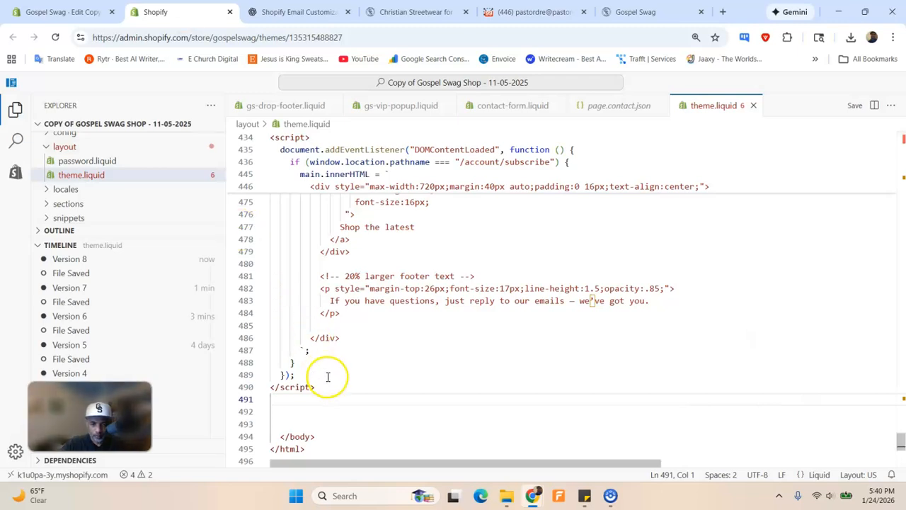
{"action": "left_click_drag", "start_coordinate": [328, 387], "coordinate": [232, 187]}
{"action": "left_click_drag", "start_coordinate": [230, 136], "coordinate": [265, 239]}
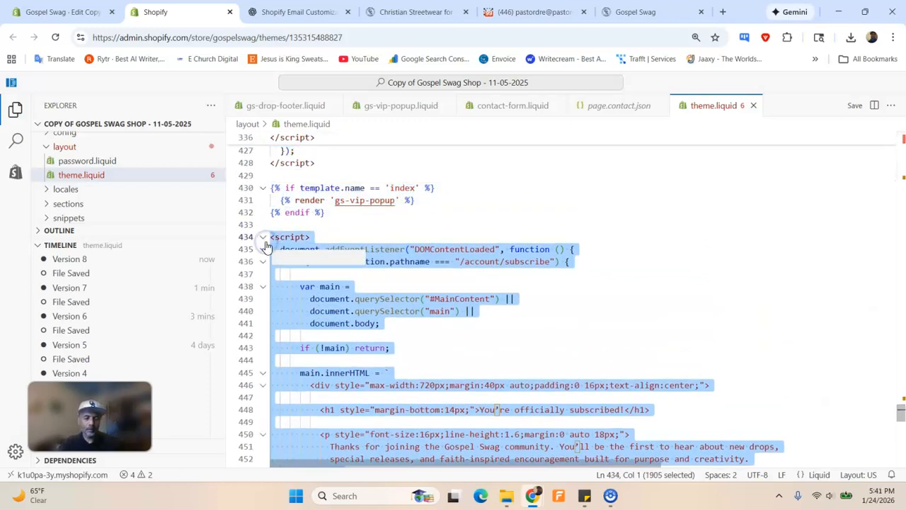
{"action": "key", "text": "ctrl+v"}
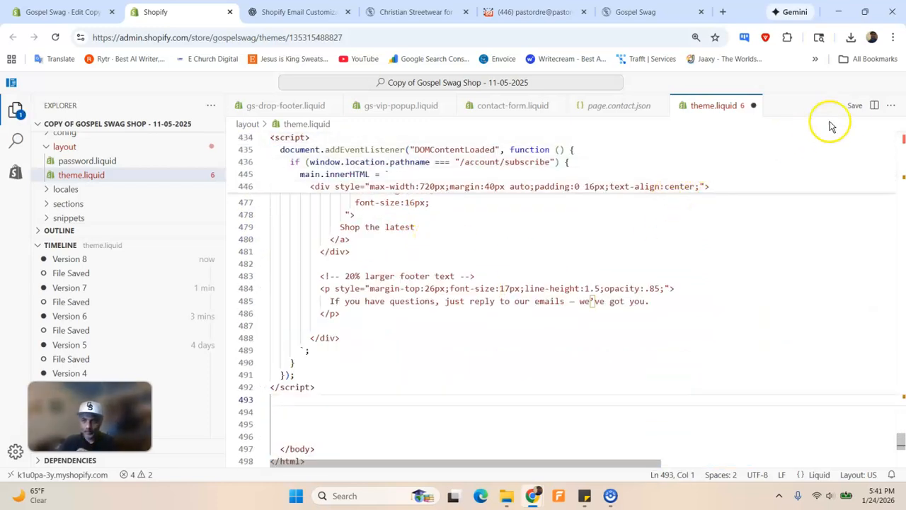
{"action": "left_click", "coordinate": [854, 106]}
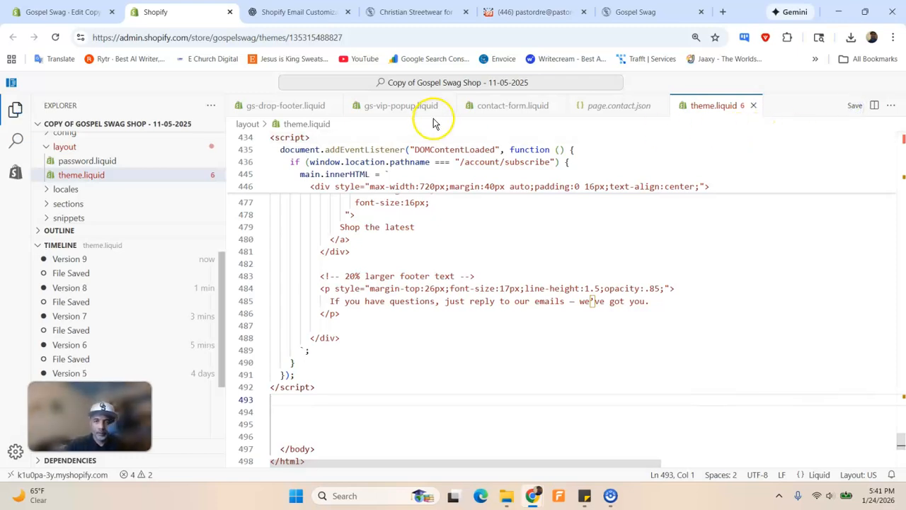
Reload the subscribed page and scroll to check the new Gospel Swag Movement paragraph
{"action": "left_click", "coordinate": [631, 13]}
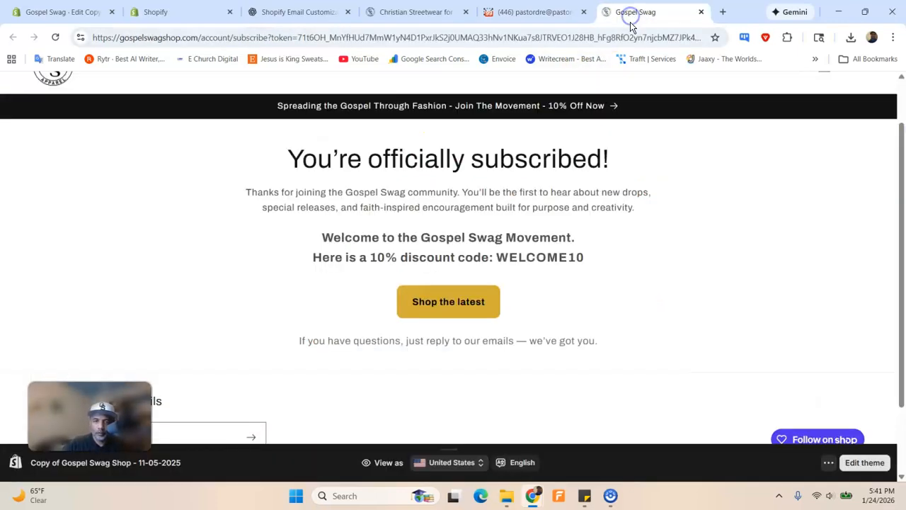
{"action": "left_click", "coordinate": [56, 37]}
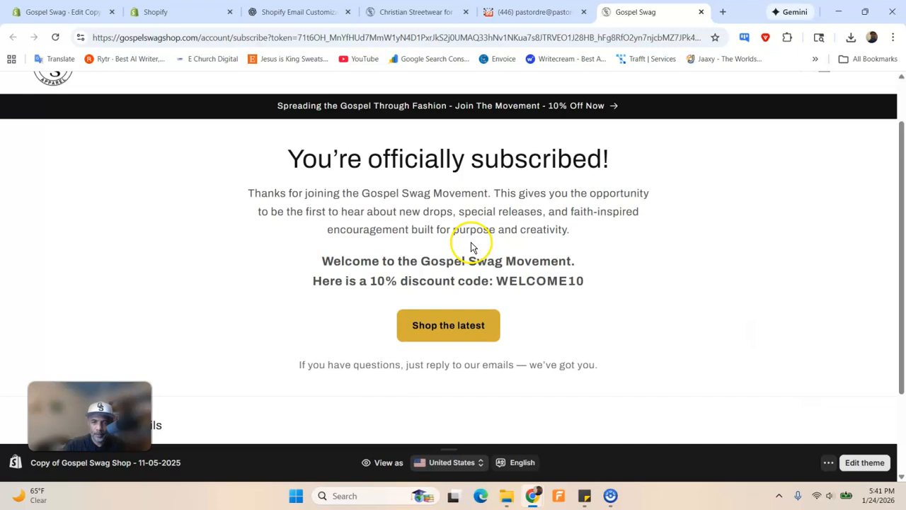
{"action": "scroll", "coordinate": [519, 245], "scroll_direction": "down", "scroll_amount": 1}
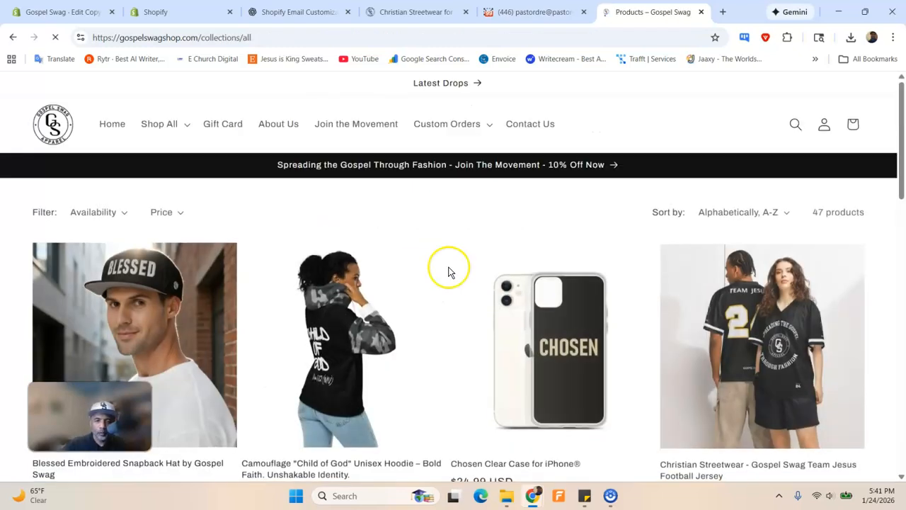
{"action": "scroll", "coordinate": [449, 273], "scroll_direction": "down", "scroll_amount": 3}
{"action": "scroll", "coordinate": [450, 272], "scroll_direction": "down", "scroll_amount": 6}
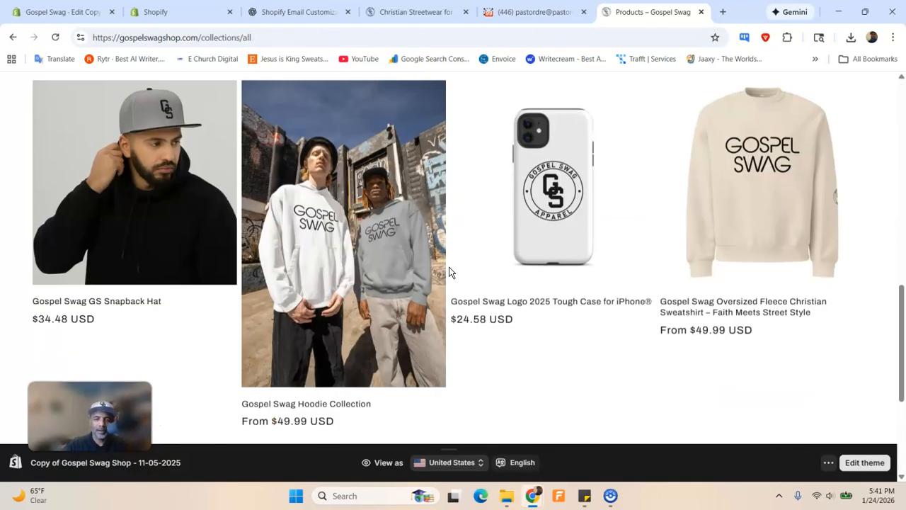
{"action": "scroll", "coordinate": [447, 271], "scroll_direction": "up", "scroll_amount": 10}
Confirm the gold Shop the latest button opens Products, then return to the confirmation page
{"action": "left_click", "coordinate": [613, 103]}
{"action": "left_click", "coordinate": [14, 39]}
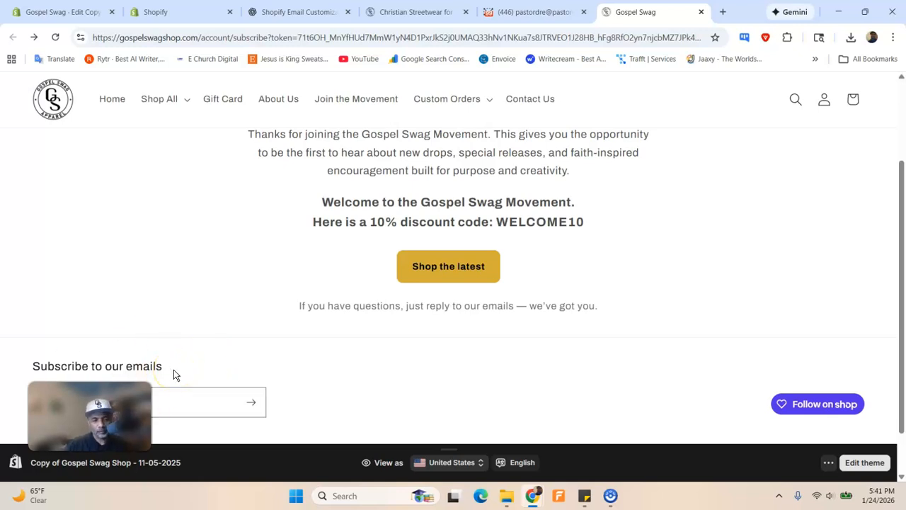
{"action": "scroll", "coordinate": [241, 344], "scroll_direction": "up", "scroll_amount": 3}
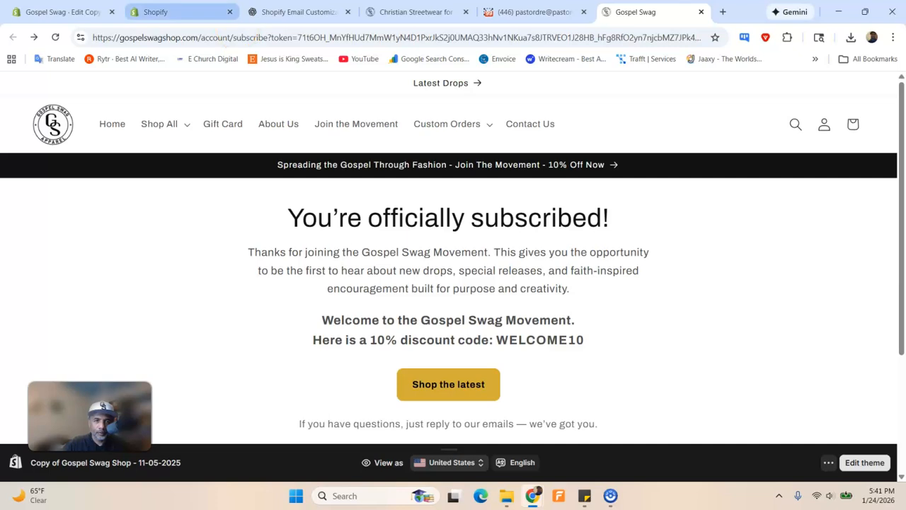
{"action": "left_click", "coordinate": [298, 12]}
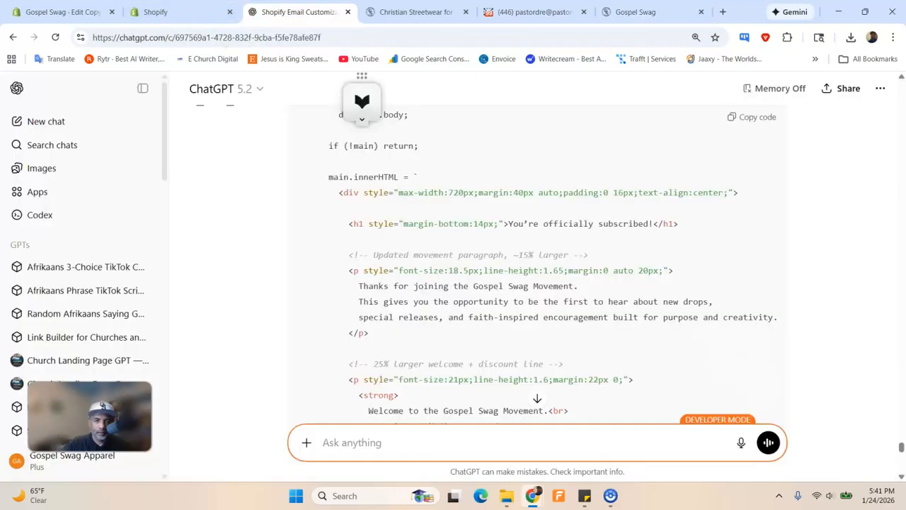
Dictate and send a question on hiding the 'Subscribe to our emails' footer only on /account/subscribe
{"action": "left_click", "coordinate": [743, 442]}
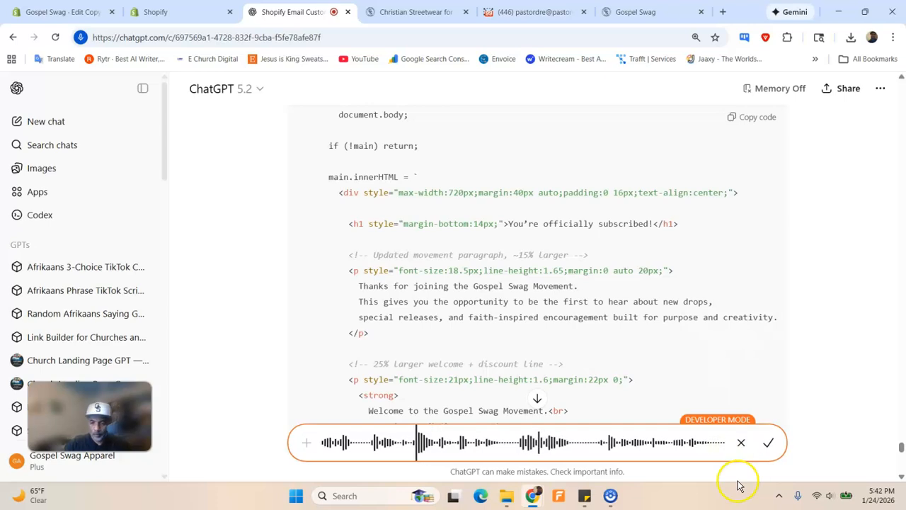
{"action": "left_click", "coordinate": [772, 443]}
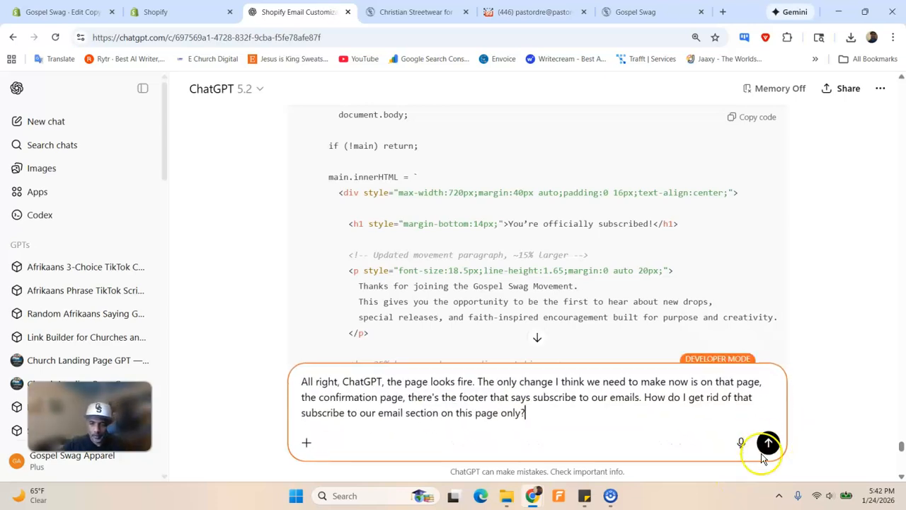
{"action": "key", "text": "Return"}
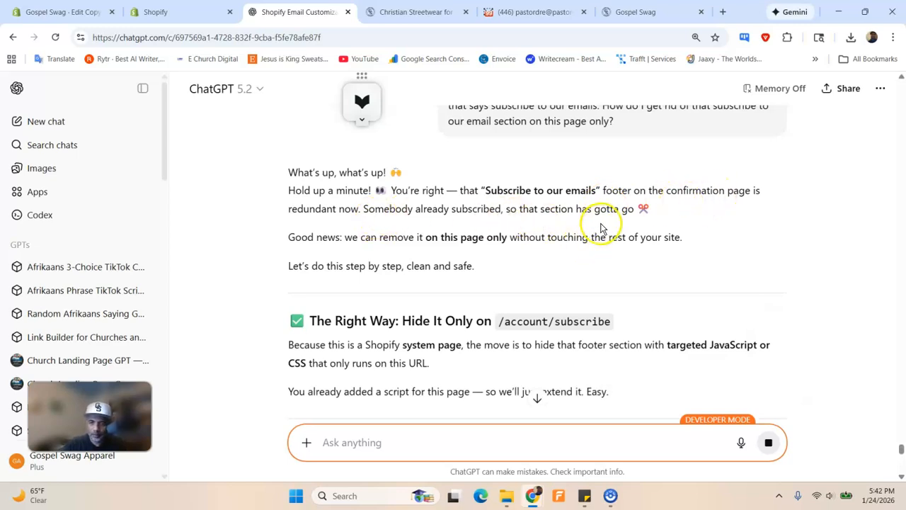
Read ChatGPT's answer and copy the Option 1 JavaScript that hides newsletter sections
{"action": "scroll", "coordinate": [415, 262], "scroll_direction": "down", "scroll_amount": 2}
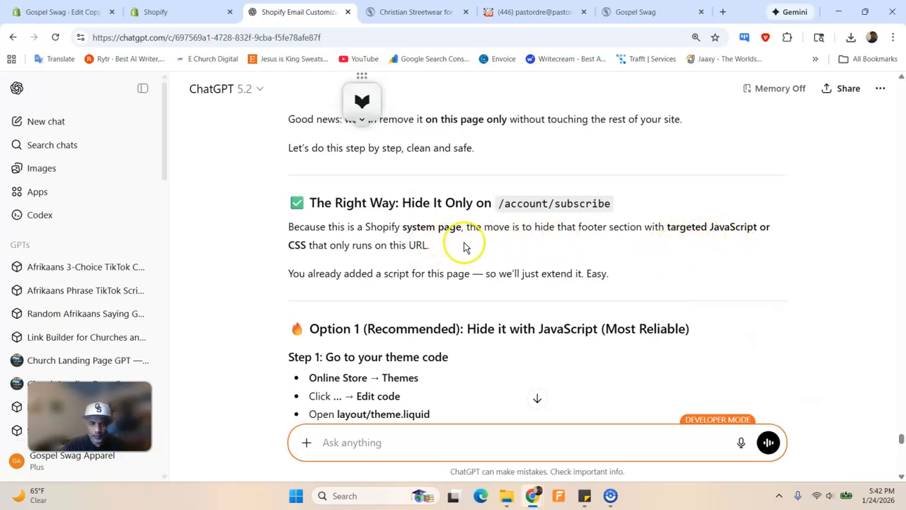
{"action": "scroll", "coordinate": [471, 259], "scroll_direction": "down", "scroll_amount": 1}
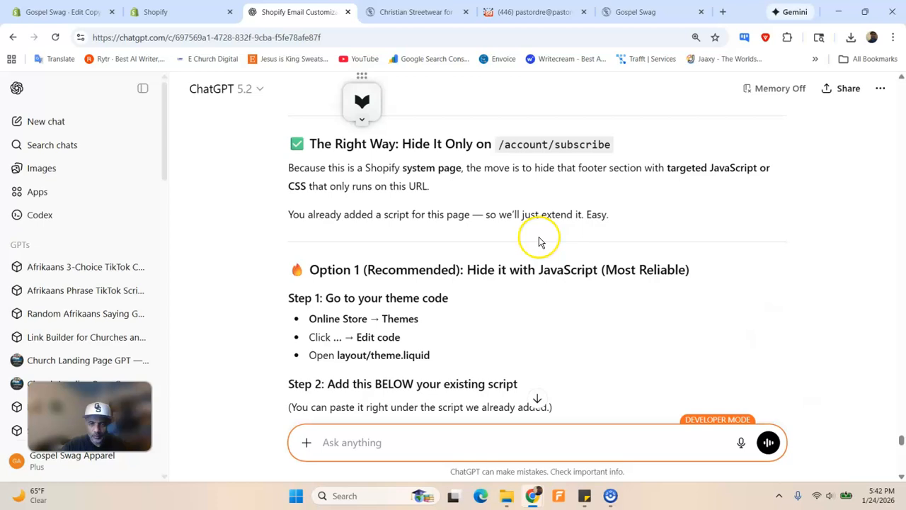
{"action": "scroll", "coordinate": [538, 242], "scroll_direction": "down", "scroll_amount": 2}
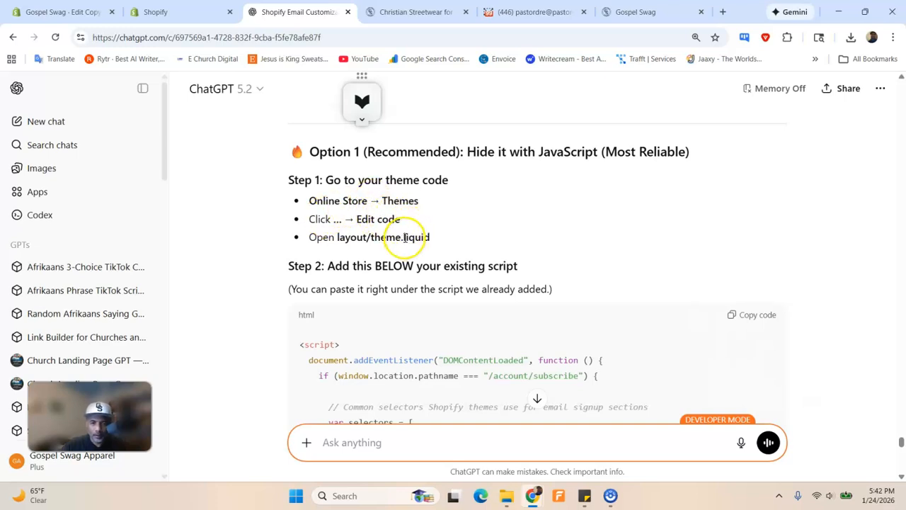
{"action": "scroll", "coordinate": [407, 234], "scroll_direction": "down", "scroll_amount": 1}
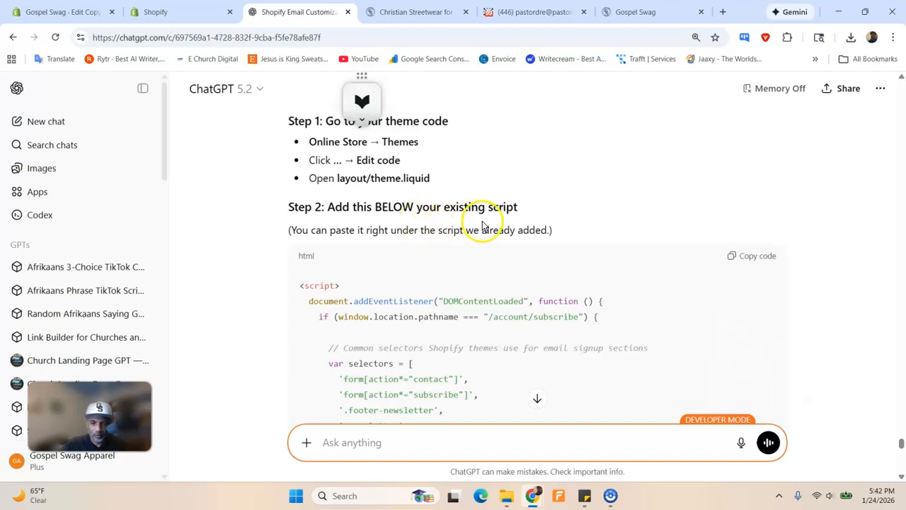
{"action": "scroll", "coordinate": [482, 227], "scroll_direction": "down", "scroll_amount": 5}
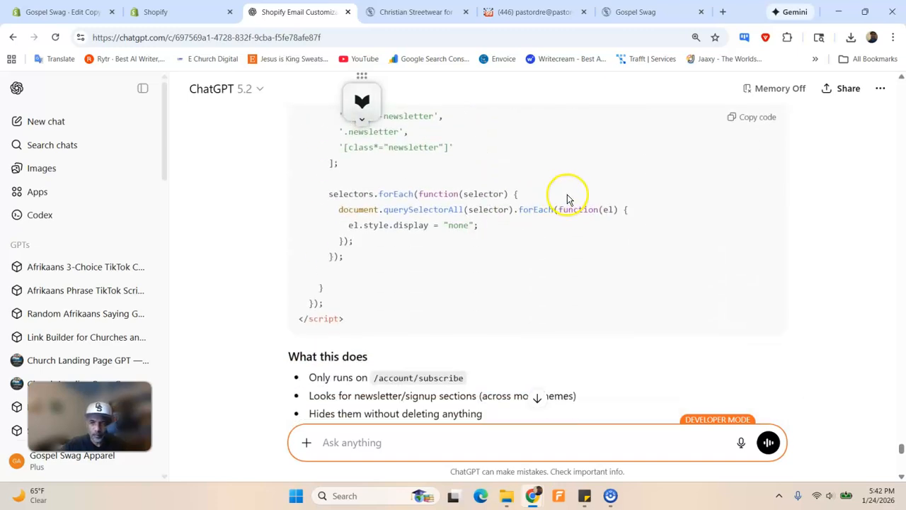
{"action": "scroll", "coordinate": [566, 196], "scroll_direction": "up", "scroll_amount": 3}
{"action": "left_click", "coordinate": [764, 138]}
Scroll through the CSS-only .footer-newsletter alternative and the How to Test steps
{"action": "scroll", "coordinate": [519, 228], "scroll_direction": "down", "scroll_amount": 4}
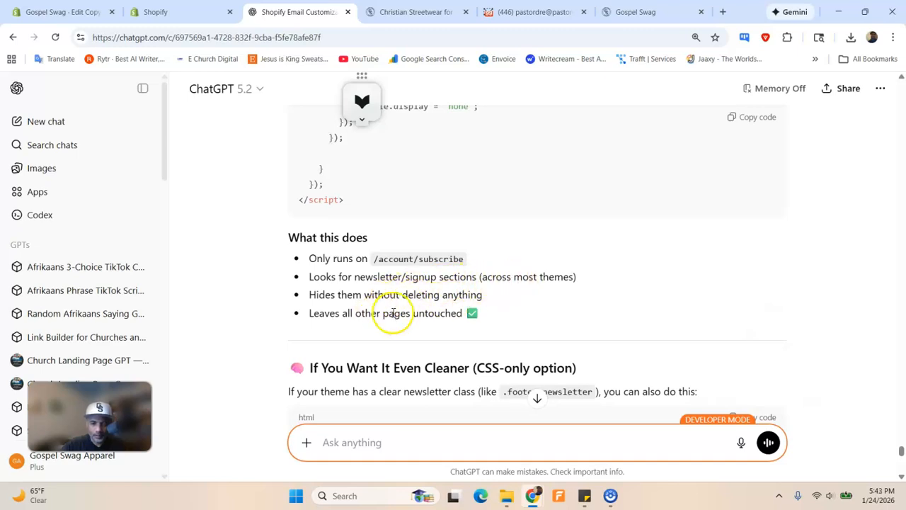
{"action": "scroll", "coordinate": [441, 304], "scroll_direction": "up", "scroll_amount": 1}
{"action": "scroll", "coordinate": [378, 323], "scroll_direction": "down", "scroll_amount": 3}
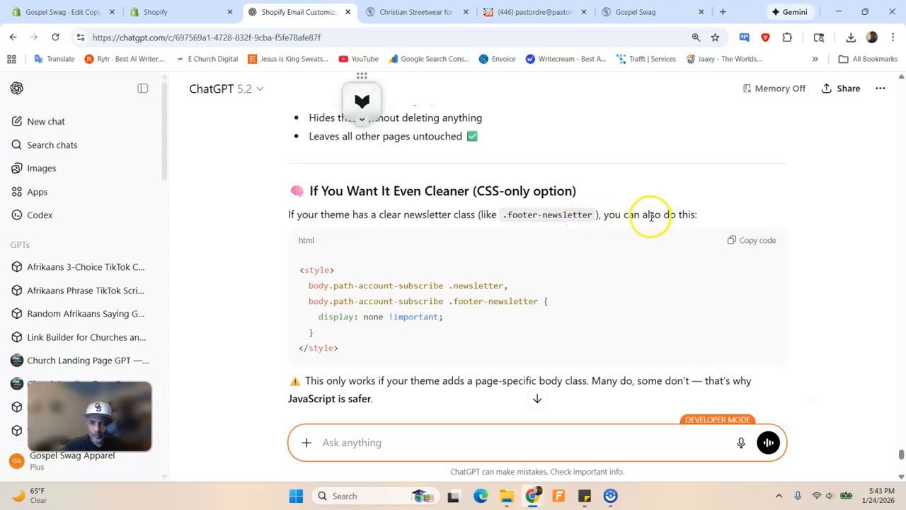
{"action": "scroll", "coordinate": [629, 227], "scroll_direction": "down", "scroll_amount": 2}
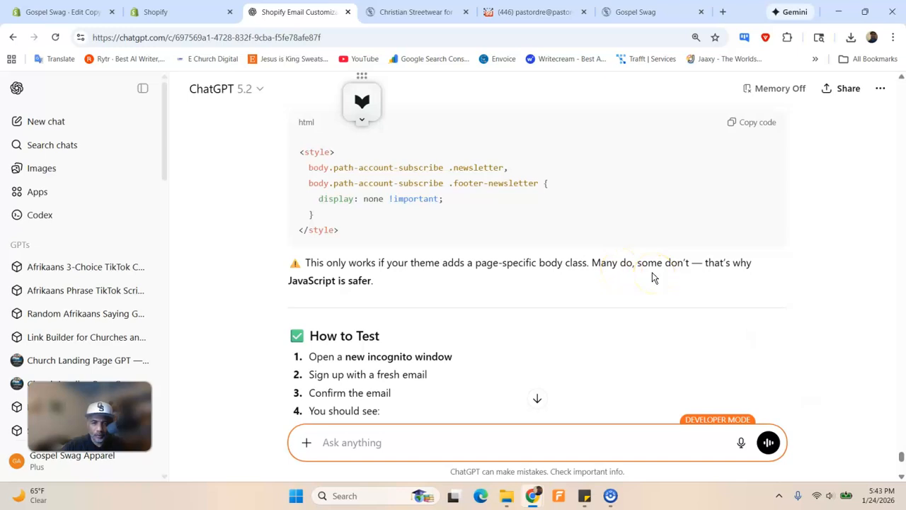
{"action": "scroll", "coordinate": [520, 276], "scroll_direction": "down", "scroll_amount": 2}
{"action": "scroll", "coordinate": [522, 273], "scroll_direction": "up", "scroll_amount": 2}
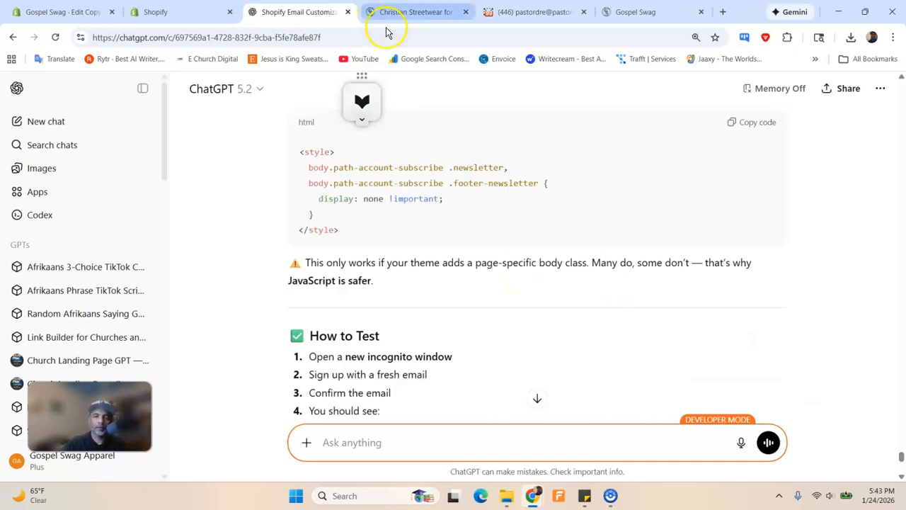
Paste the newsletter-hiding script below the existing script in theme.liquid and save as Version 10
{"action": "left_click", "coordinate": [152, 11]}
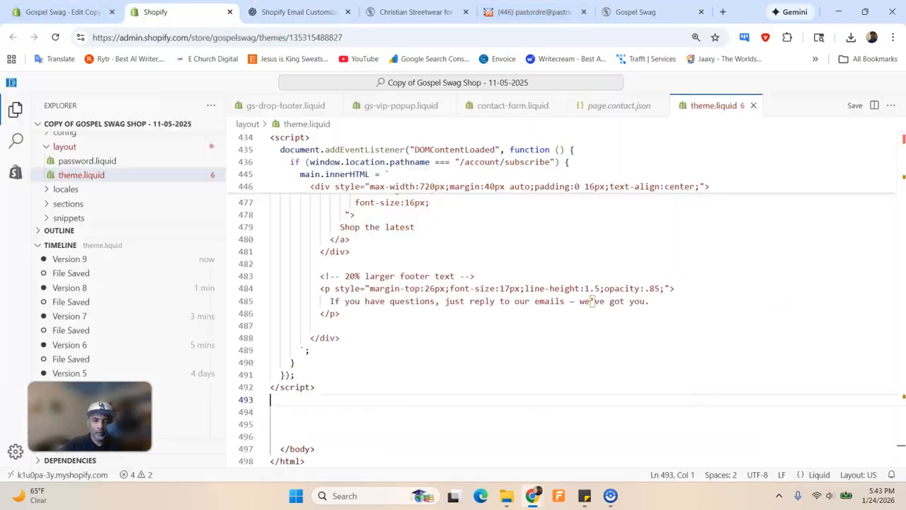
{"action": "scroll", "coordinate": [328, 351], "scroll_direction": "down", "scroll_amount": 2}
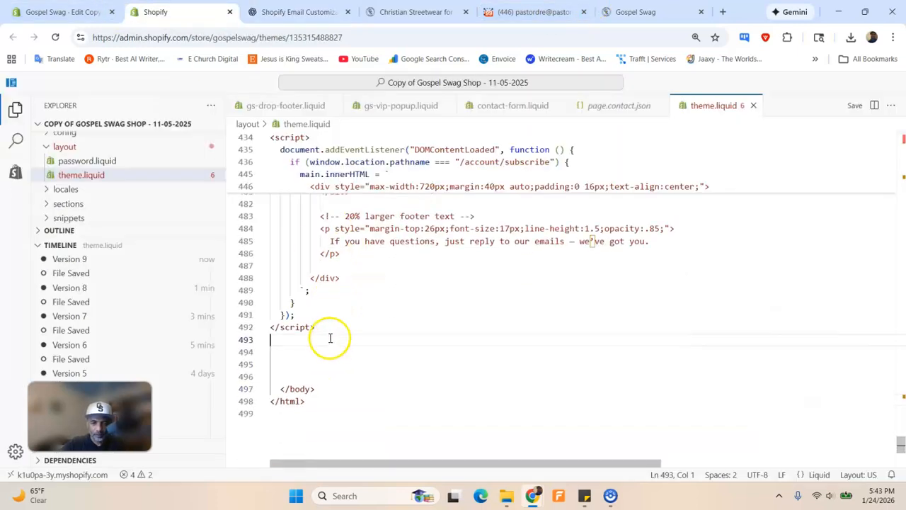
{"action": "key", "text": "ctrl+v"}
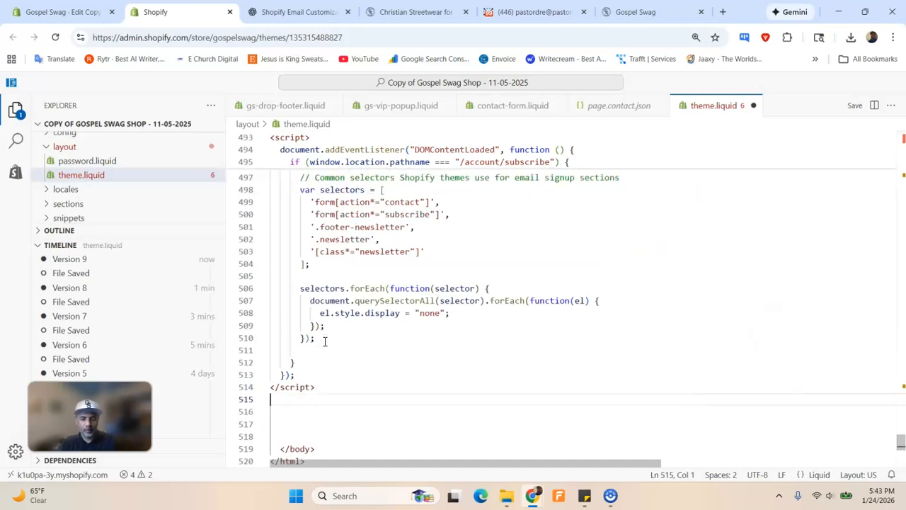
{"action": "left_click", "coordinate": [854, 105]}
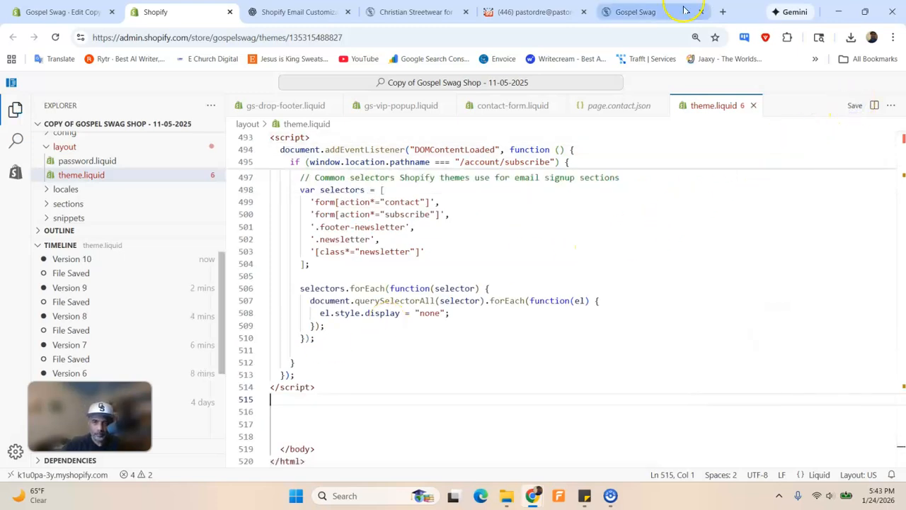
{"action": "left_click", "coordinate": [636, 12]}
Reload the confirmation page and scroll to confirm the 'Subscribe to our emails' footer is gone
{"action": "scroll", "coordinate": [101, 196], "scroll_direction": "down", "scroll_amount": 3}
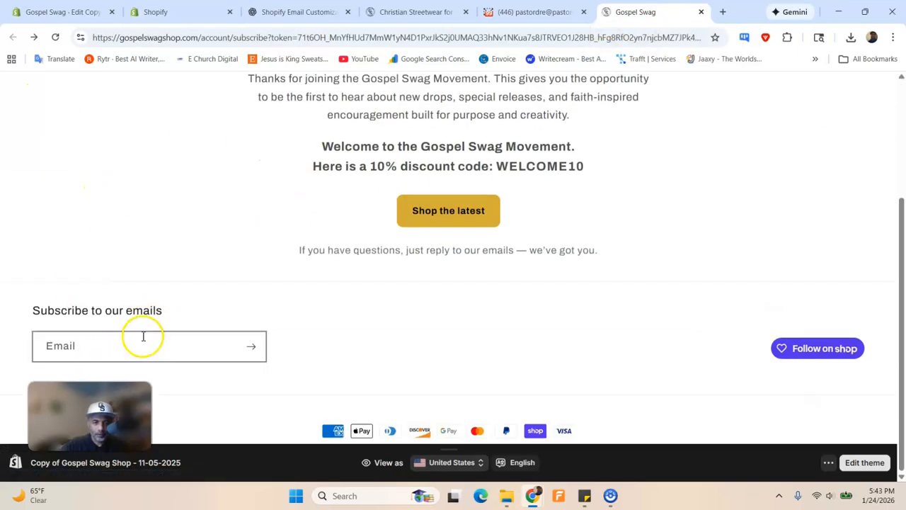
{"action": "left_click", "coordinate": [55, 37]}
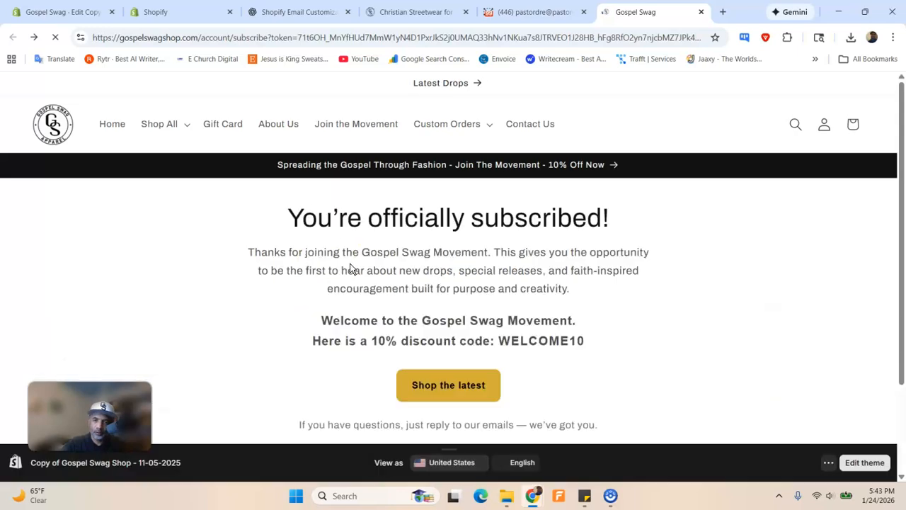
{"action": "scroll", "coordinate": [544, 305], "scroll_direction": "down", "scroll_amount": 2}
{"action": "scroll", "coordinate": [543, 295], "scroll_direction": "up", "scroll_amount": 2}
{"action": "scroll", "coordinate": [542, 290], "scroll_direction": "down", "scroll_amount": 2}
{"action": "left_click", "coordinate": [189, 352]}
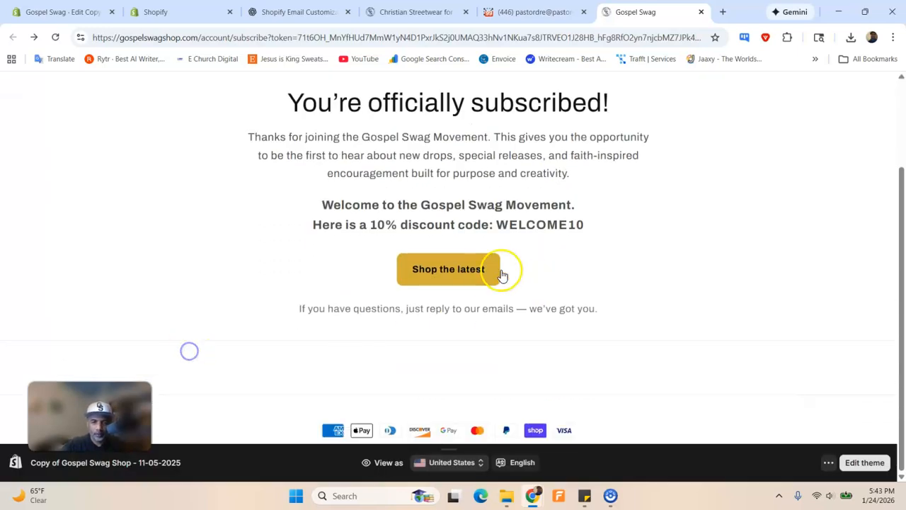